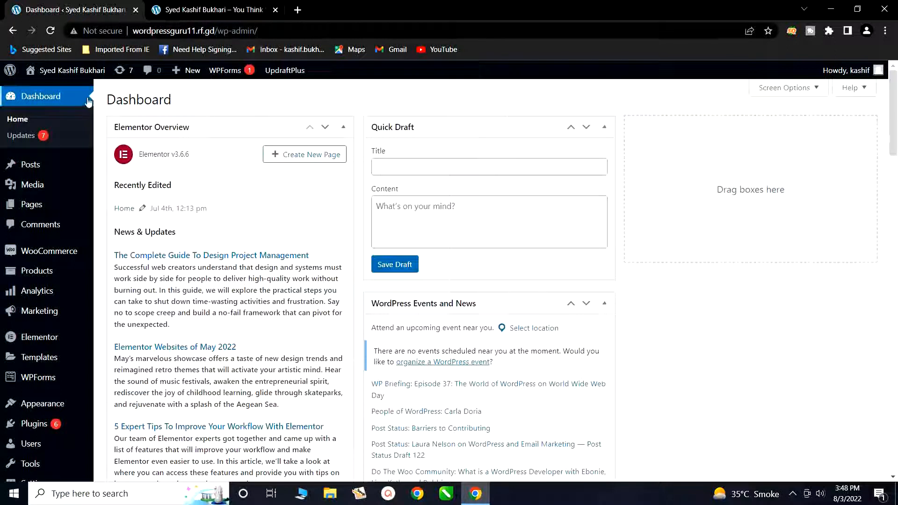
Open the live site in a separate tab and start customizing its theme, dismissing the autosave notice
{"action": "mouse_move", "coordinate": [57, 78]}
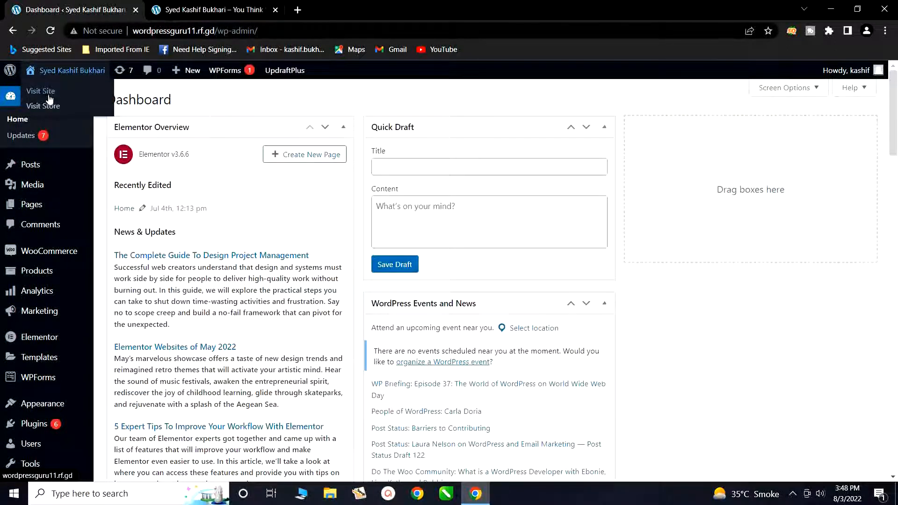
{"action": "right_click", "coordinate": [51, 98]}
{"action": "left_click", "coordinate": [229, 10]}
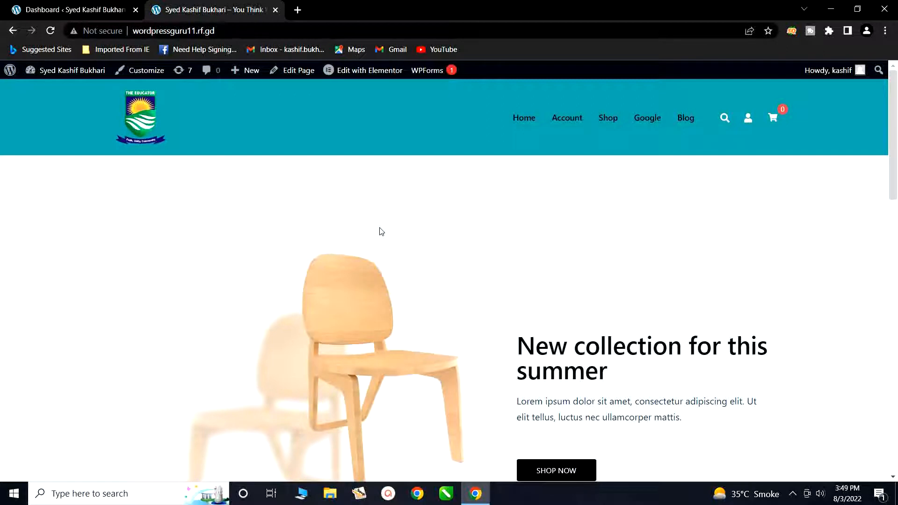
{"action": "scroll", "coordinate": [381, 231], "scroll_direction": "down", "scroll_amount": 10}
{"action": "scroll", "coordinate": [381, 231], "scroll_direction": "up", "scroll_amount": 10}
{"action": "left_click", "coordinate": [141, 73]}
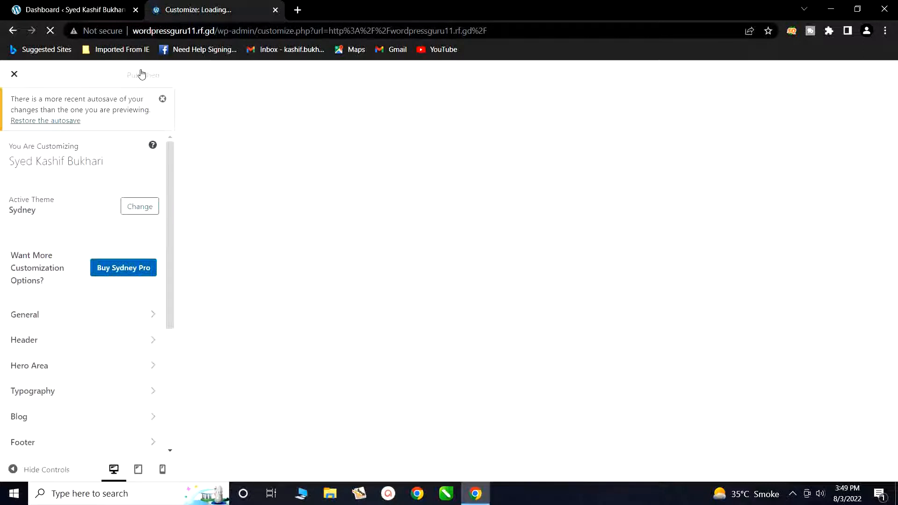
{"action": "left_click", "coordinate": [162, 99]}
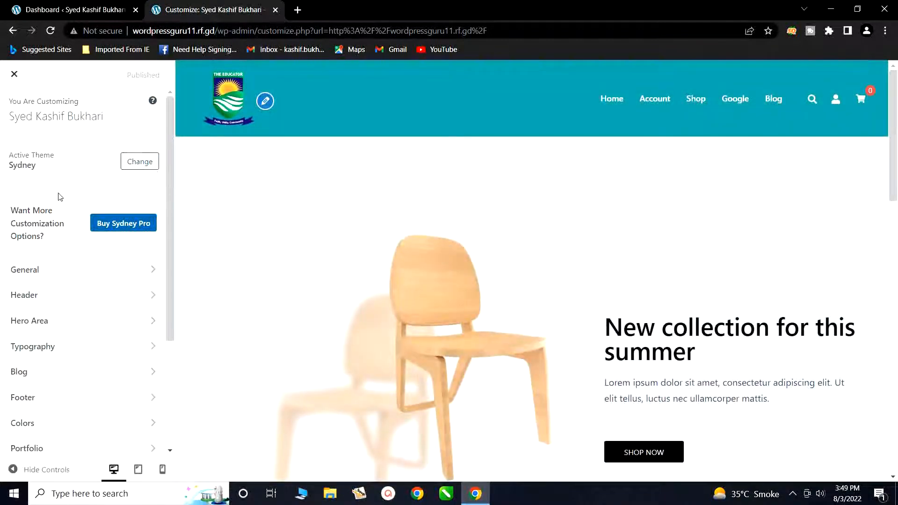
Bring up the Digital Marketing blog post in the customizer's site preview
{"action": "scroll", "coordinate": [56, 220], "scroll_direction": "down", "scroll_amount": 3}
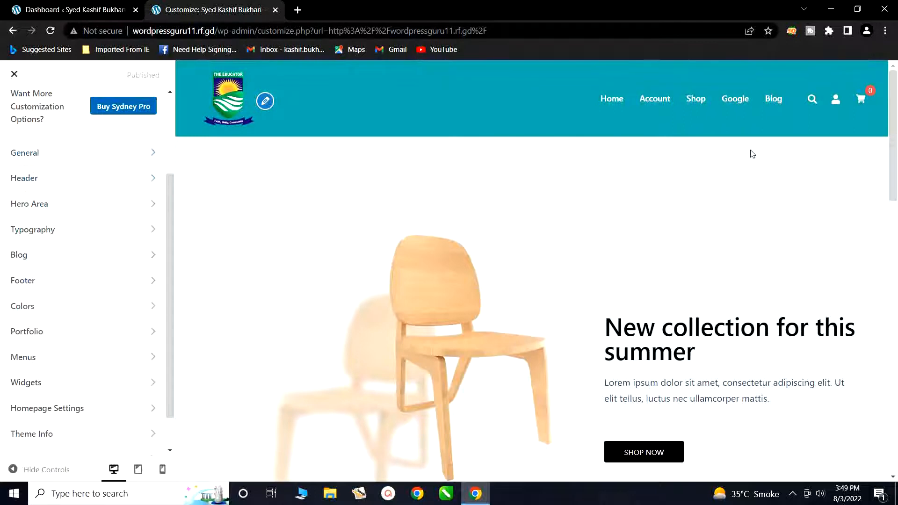
{"action": "left_click", "coordinate": [773, 101]}
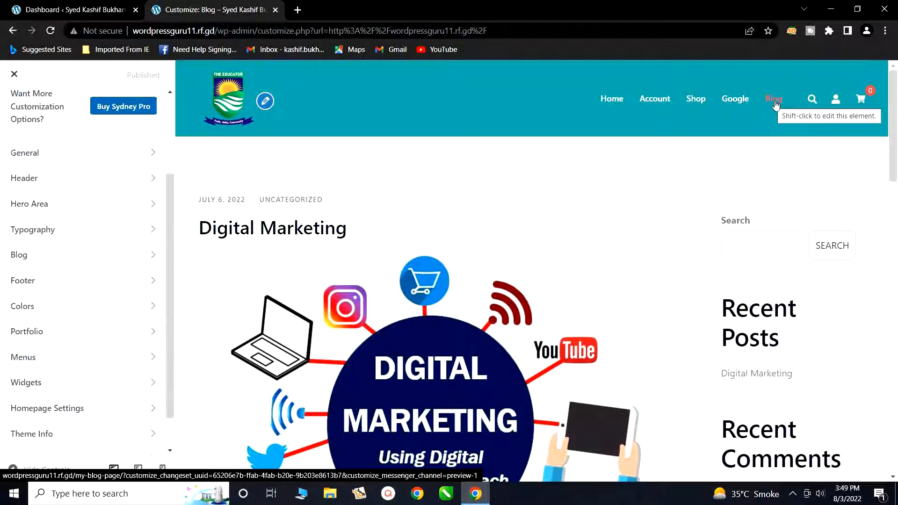
{"action": "left_click", "coordinate": [299, 236]}
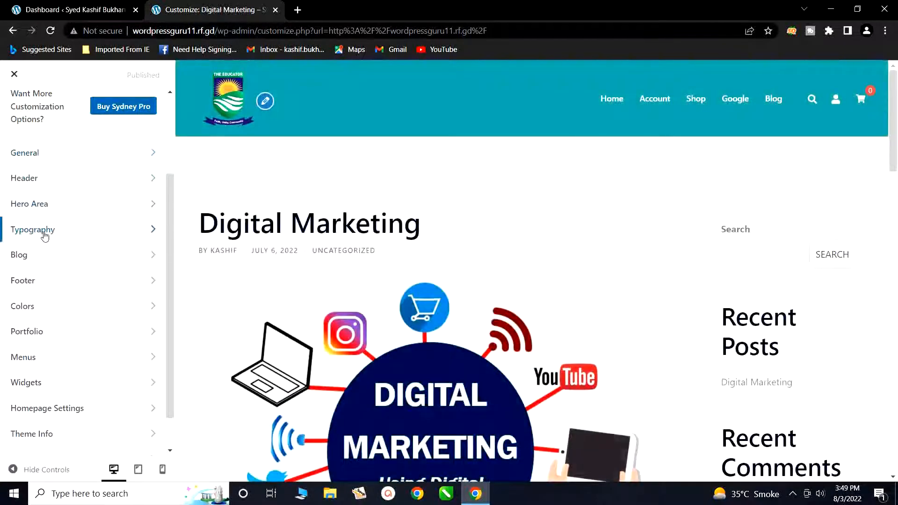
Open the typography settings for headings and review the available font families against the post's headings
{"action": "left_click", "coordinate": [78, 238]}
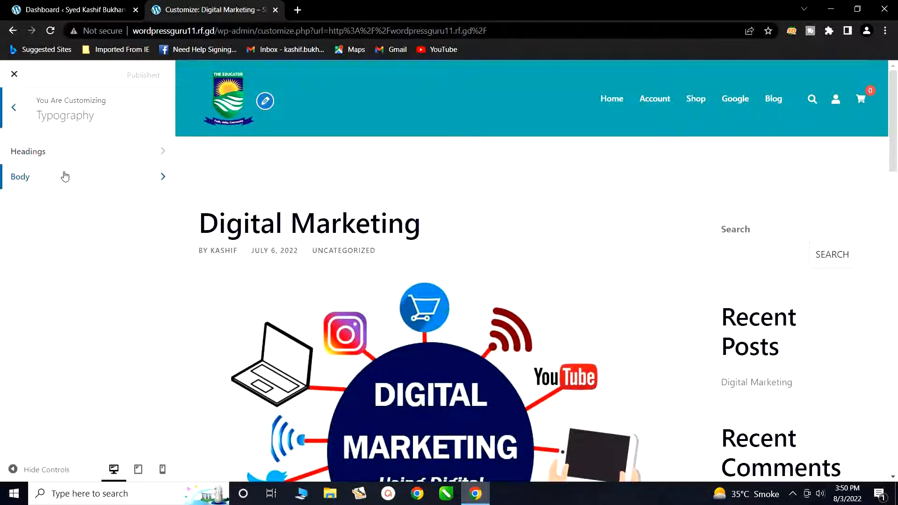
{"action": "left_click", "coordinate": [62, 155]}
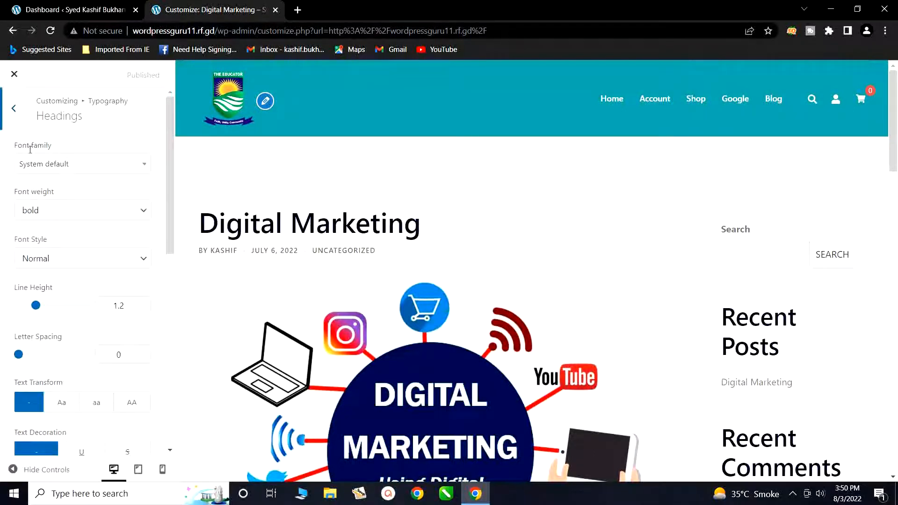
{"action": "left_click", "coordinate": [142, 169]}
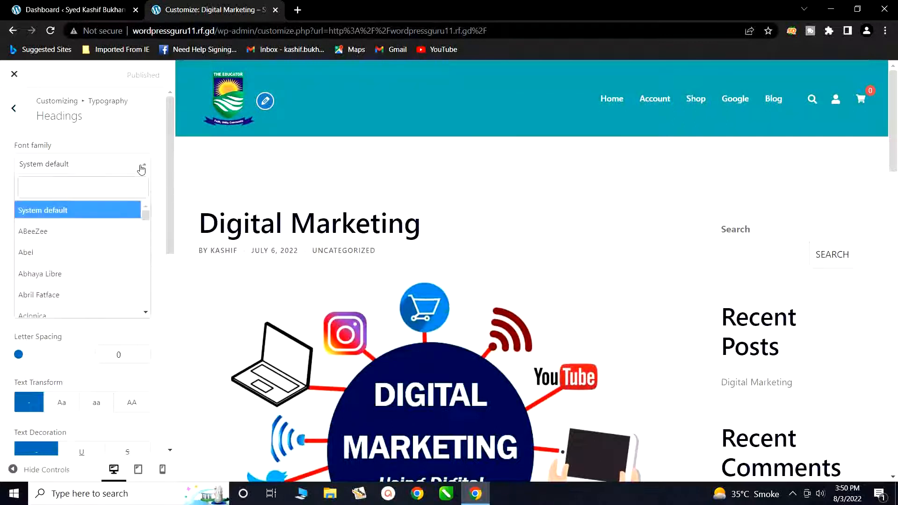
{"action": "scroll", "coordinate": [148, 295], "scroll_direction": "down", "scroll_amount": 15}
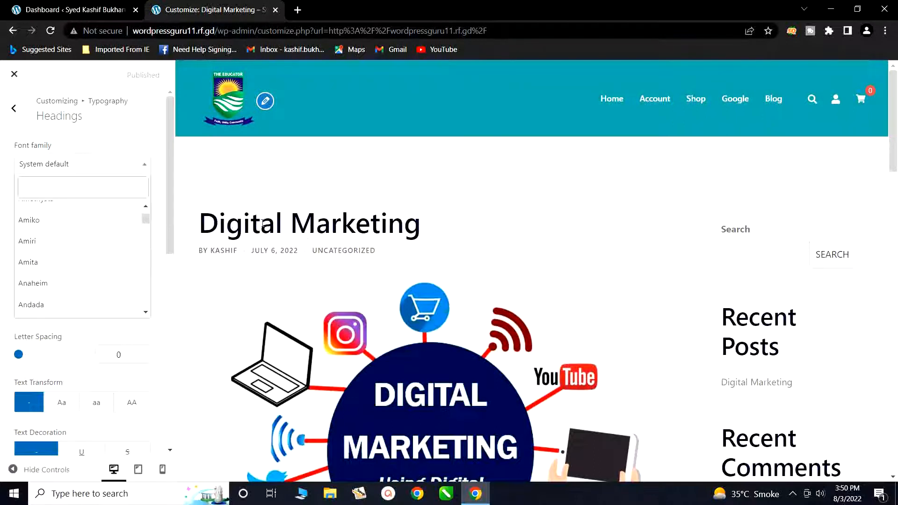
{"action": "scroll", "coordinate": [776, 336], "scroll_direction": "down", "scroll_amount": 1}
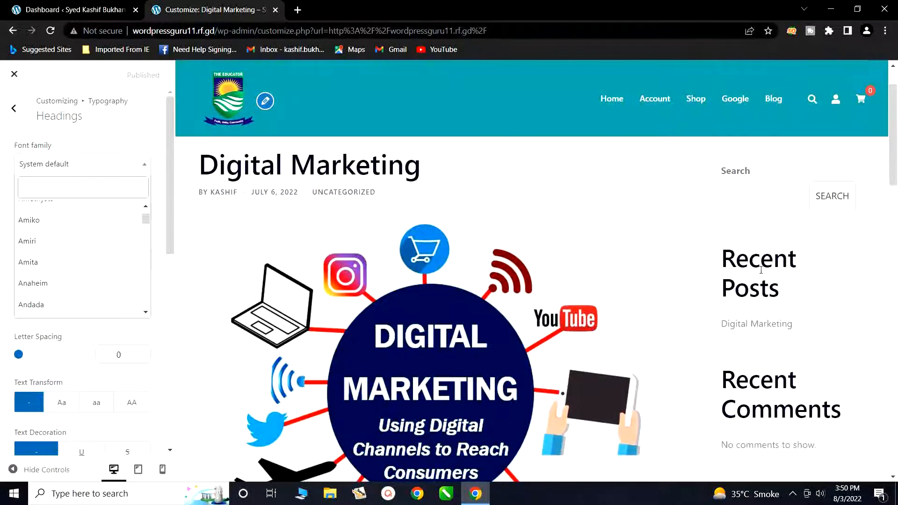
{"action": "scroll", "coordinate": [288, 218], "scroll_direction": "down", "scroll_amount": 1}
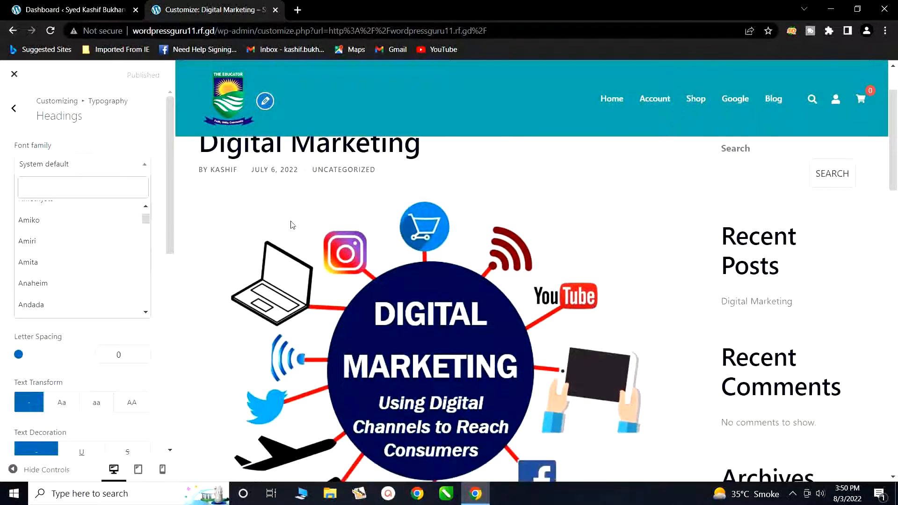
{"action": "scroll", "coordinate": [291, 225], "scroll_direction": "down", "scroll_amount": 5}
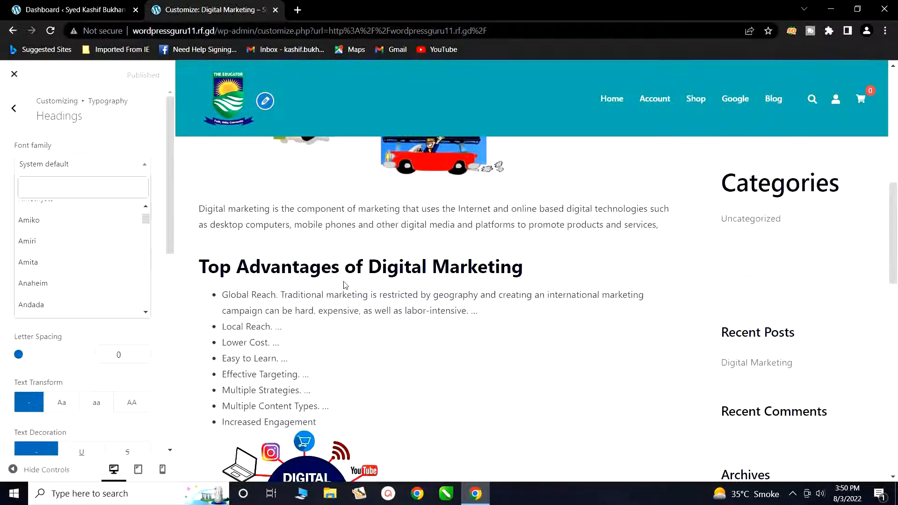
{"action": "scroll", "coordinate": [360, 284], "scroll_direction": "up", "scroll_amount": 5}
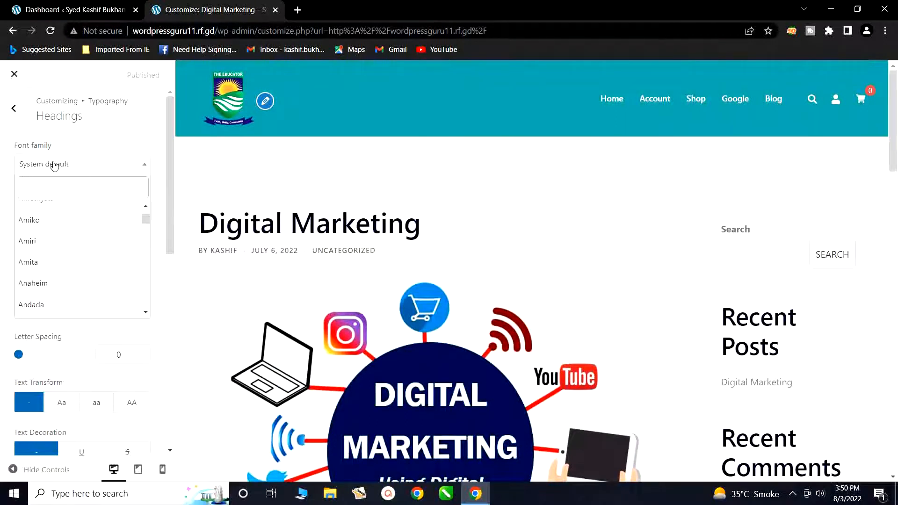
Try the Abel, ABeeZee and Acme font families on the headings
{"action": "left_click", "coordinate": [142, 152]}
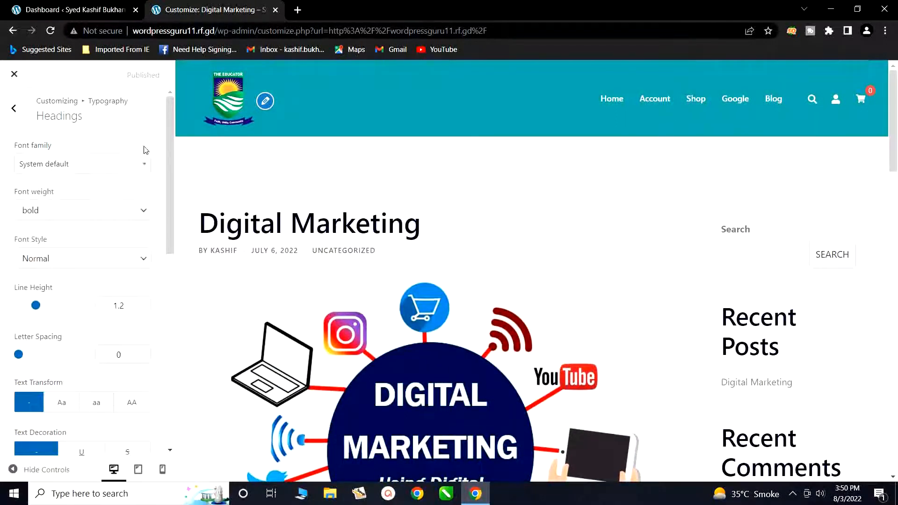
{"action": "left_click", "coordinate": [140, 162]}
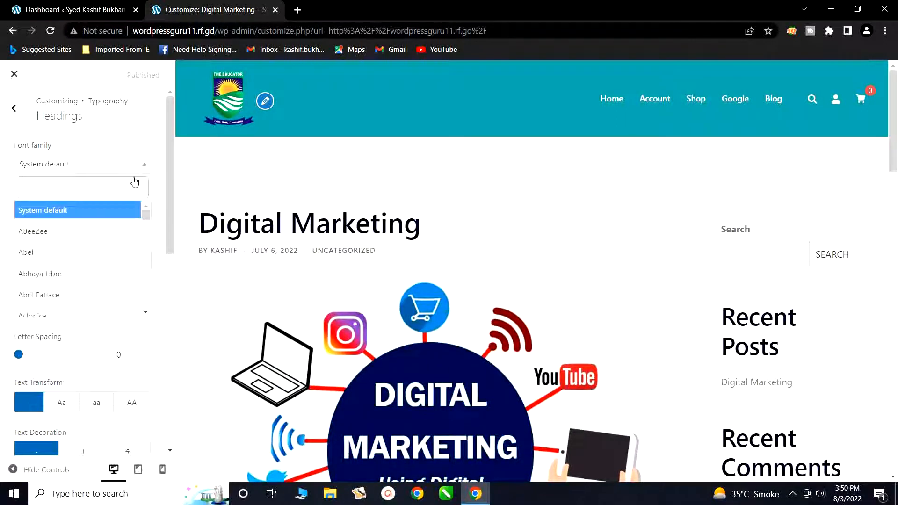
{"action": "left_click", "coordinate": [99, 250]}
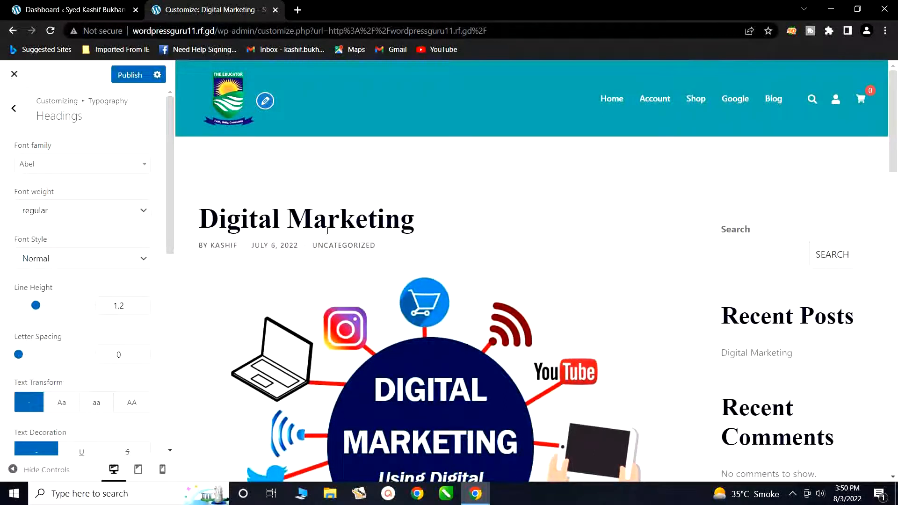
{"action": "left_click", "coordinate": [141, 165]}
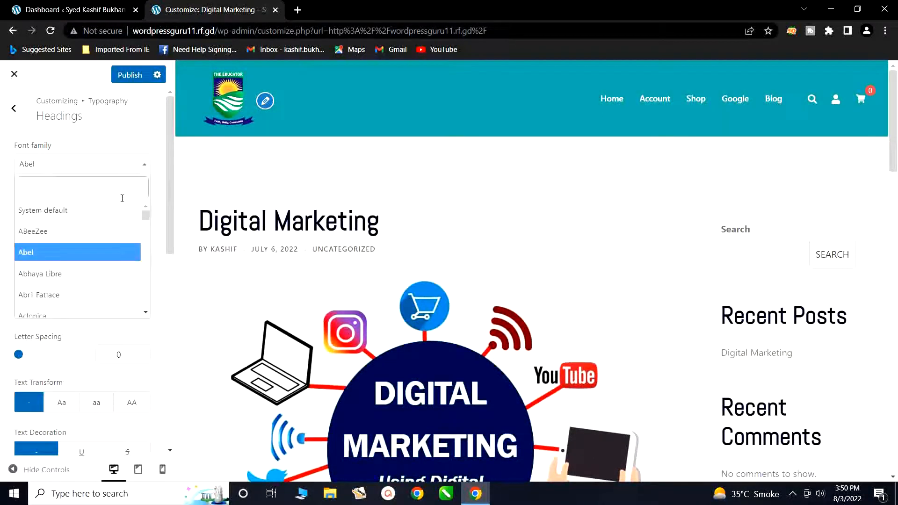
{"action": "left_click", "coordinate": [92, 239]}
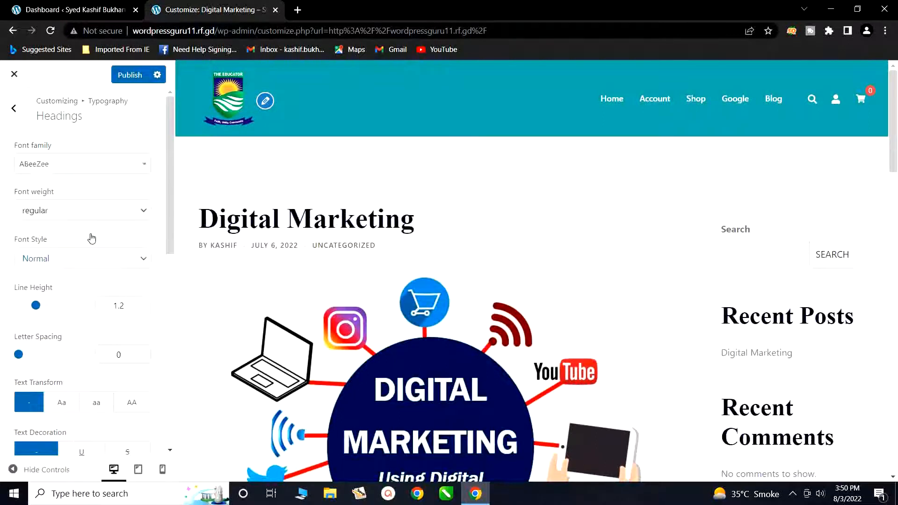
{"action": "left_click", "coordinate": [119, 168]}
{"action": "scroll", "coordinate": [95, 257], "scroll_direction": "down", "scroll_amount": 1}
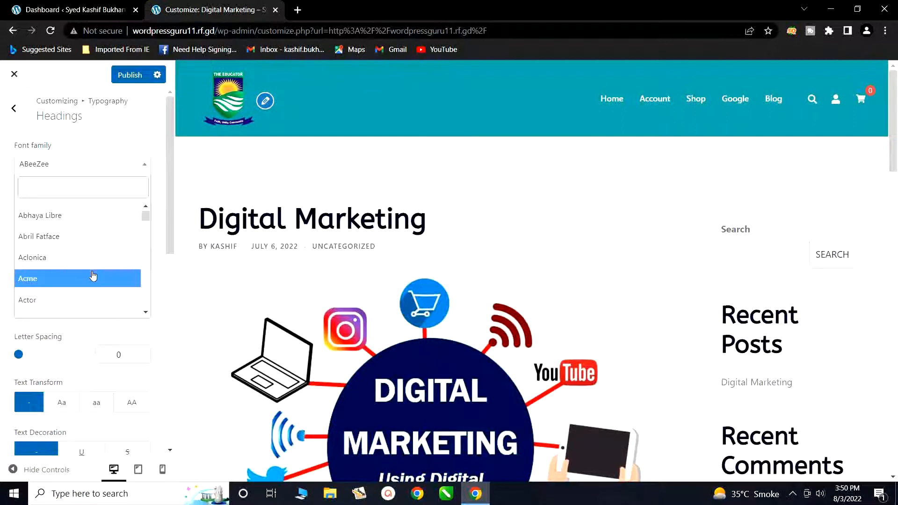
{"action": "left_click", "coordinate": [93, 276]}
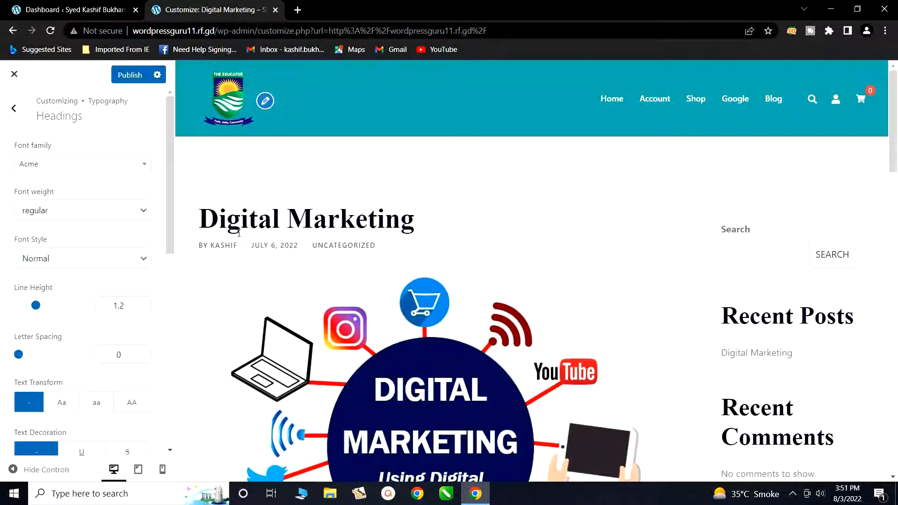
Set the headings' font family to Alef
{"action": "left_click", "coordinate": [127, 172]}
{"action": "scroll", "coordinate": [86, 255], "scroll_direction": "down", "scroll_amount": 3}
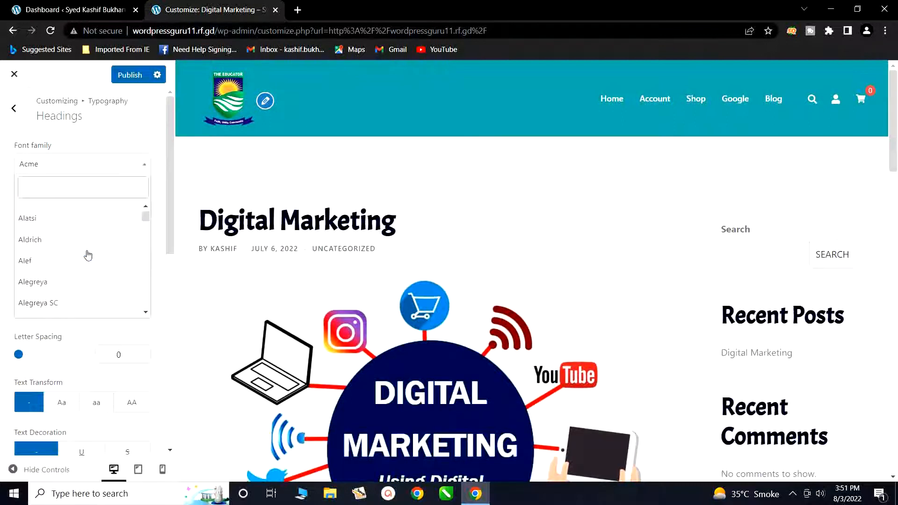
{"action": "left_click", "coordinate": [84, 264]}
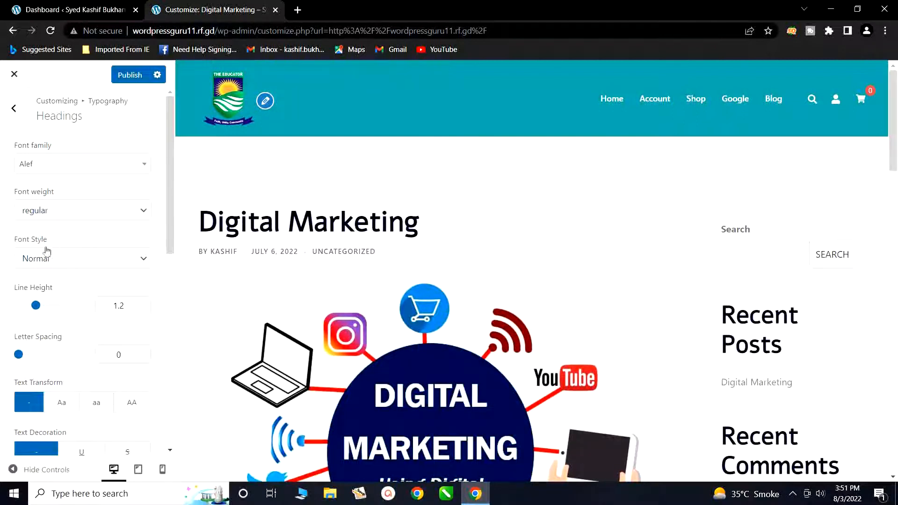
Try the Italic and Oblique font styles on the headings and return the style to Normal
{"action": "left_click", "coordinate": [141, 260]}
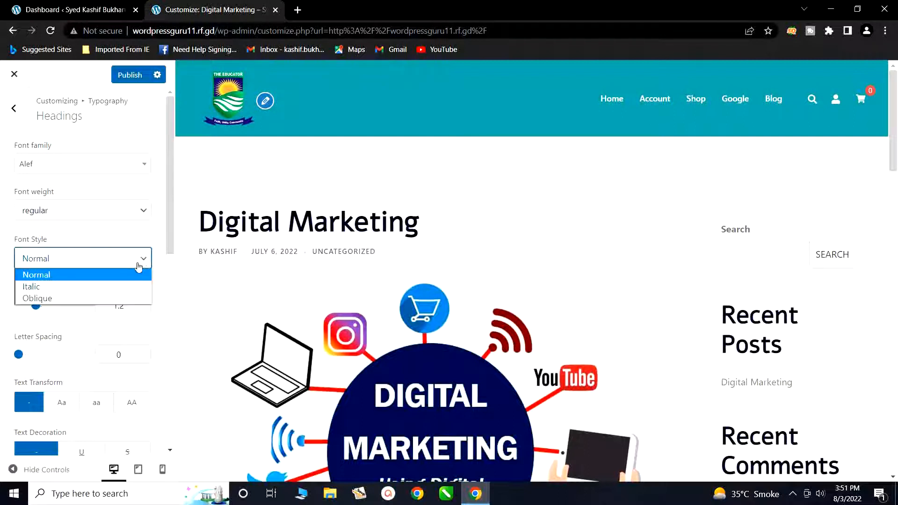
{"action": "left_click", "coordinate": [93, 289]}
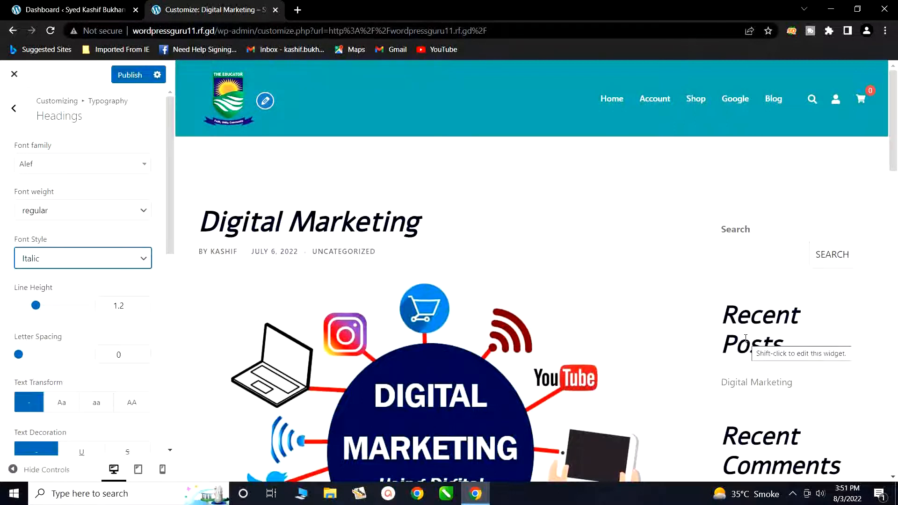
{"action": "left_click", "coordinate": [66, 260]}
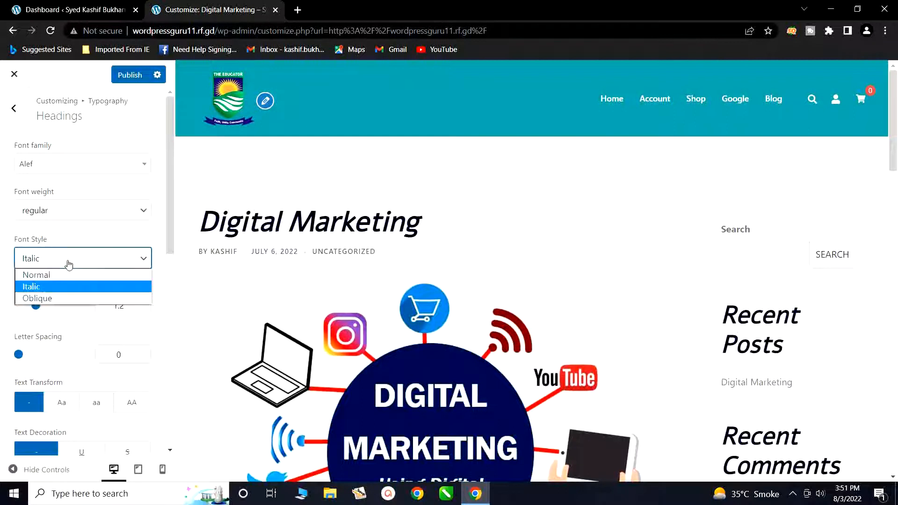
{"action": "left_click", "coordinate": [51, 296]}
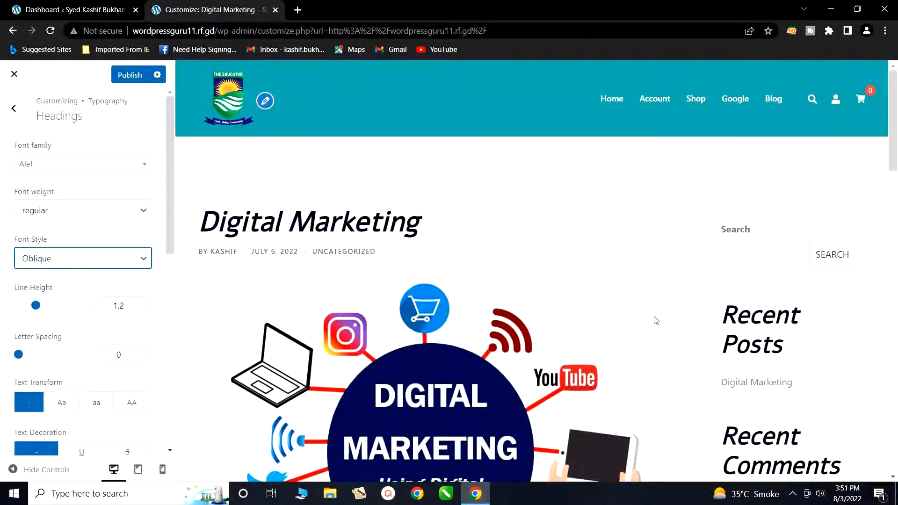
{"action": "scroll", "coordinate": [719, 349], "scroll_direction": "down", "scroll_amount": 10}
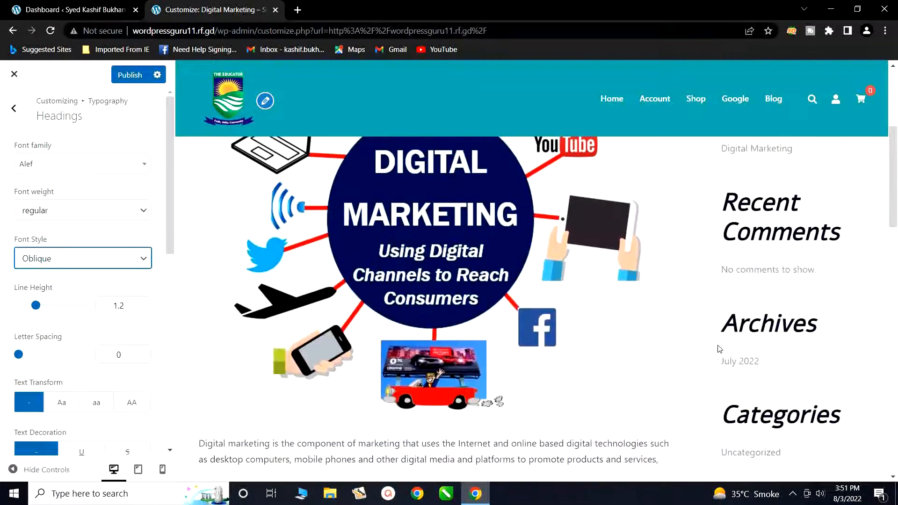
{"action": "scroll", "coordinate": [718, 346], "scroll_direction": "up", "scroll_amount": 8}
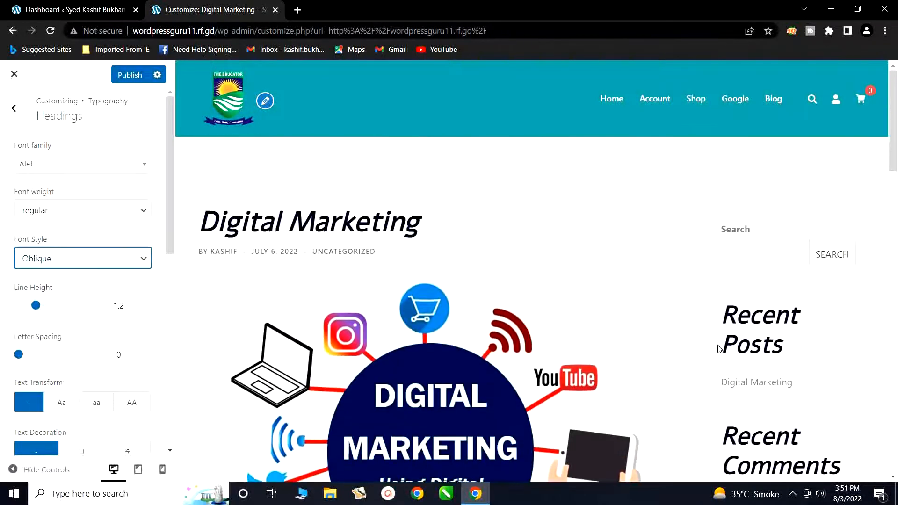
{"action": "left_click", "coordinate": [117, 258]}
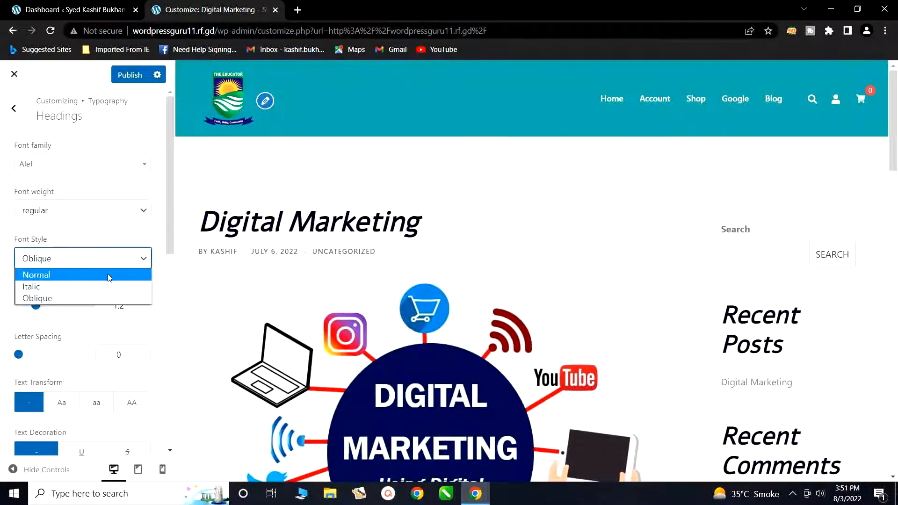
{"action": "left_click", "coordinate": [109, 275]}
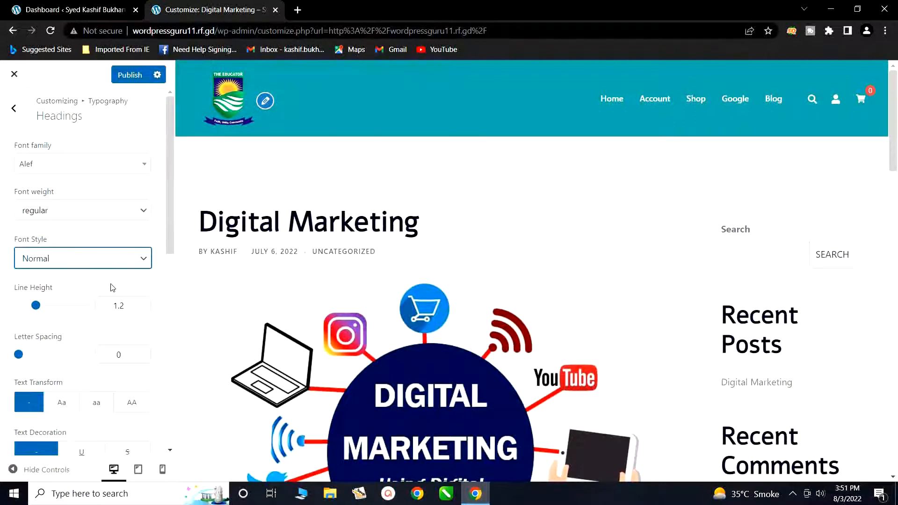
Increase the headings' line height to 2.42 and check the spacing in the post preview
{"action": "scroll", "coordinate": [112, 287], "scroll_direction": "down", "scroll_amount": 1}
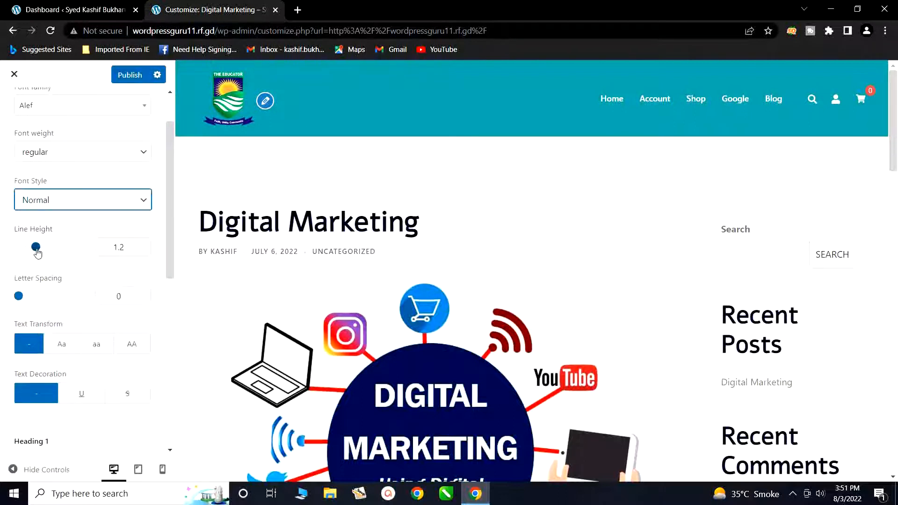
{"action": "left_click_drag", "start_coordinate": [36, 247], "coordinate": [54, 249]}
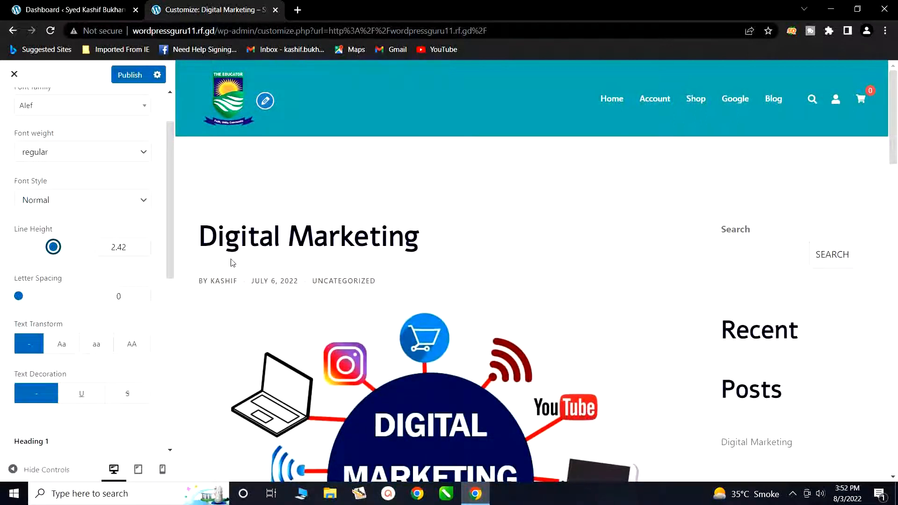
{"action": "scroll", "coordinate": [712, 397], "scroll_direction": "down", "scroll_amount": 2}
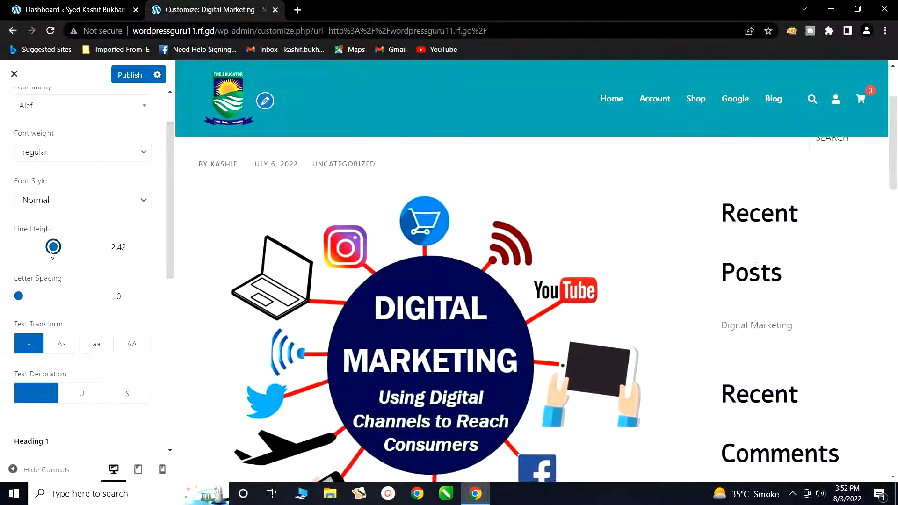
Set the headings' line height to 1.22, then try a letter spacing of 2.5 and settle on 1.5
{"action": "left_click_drag", "start_coordinate": [53, 249], "coordinate": [36, 247]}
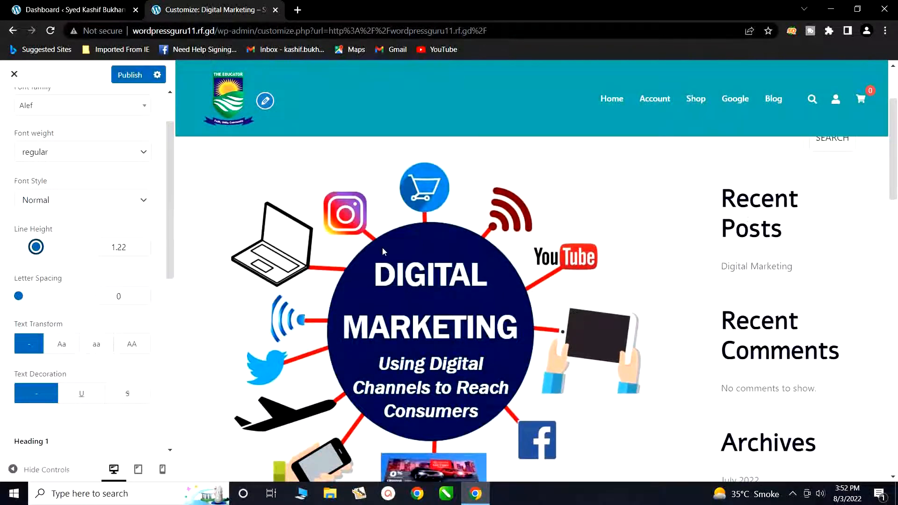
{"action": "scroll", "coordinate": [124, 244], "scroll_direction": "up", "scroll_amount": 2}
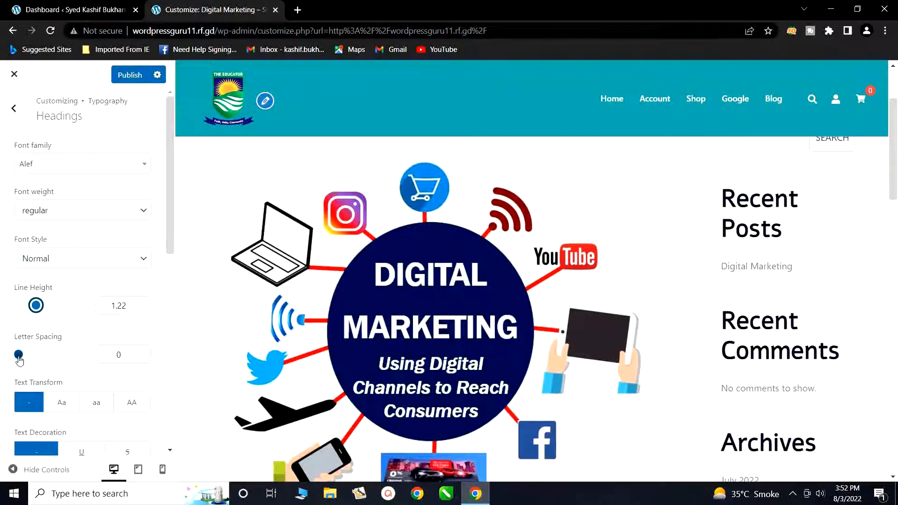
{"action": "left_click_drag", "start_coordinate": [19, 360], "coordinate": [54, 355]}
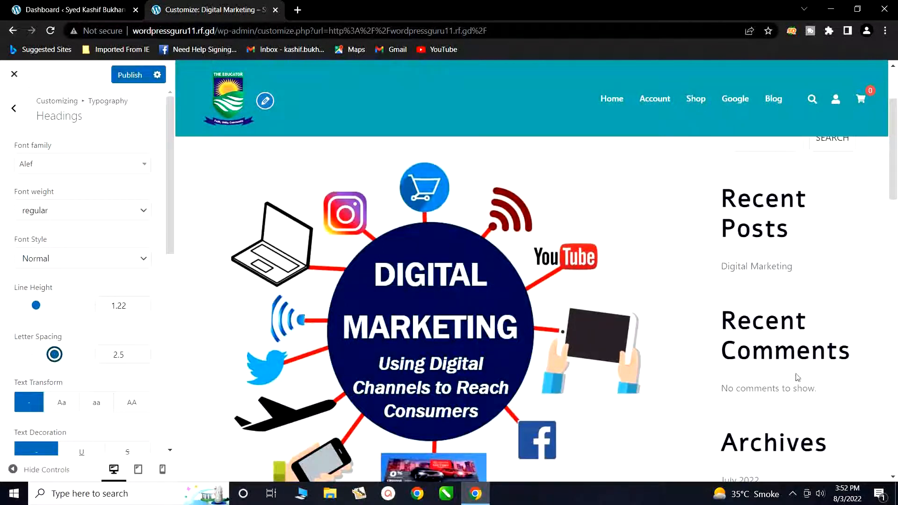
{"action": "scroll", "coordinate": [710, 287], "scroll_direction": "up", "scroll_amount": 2}
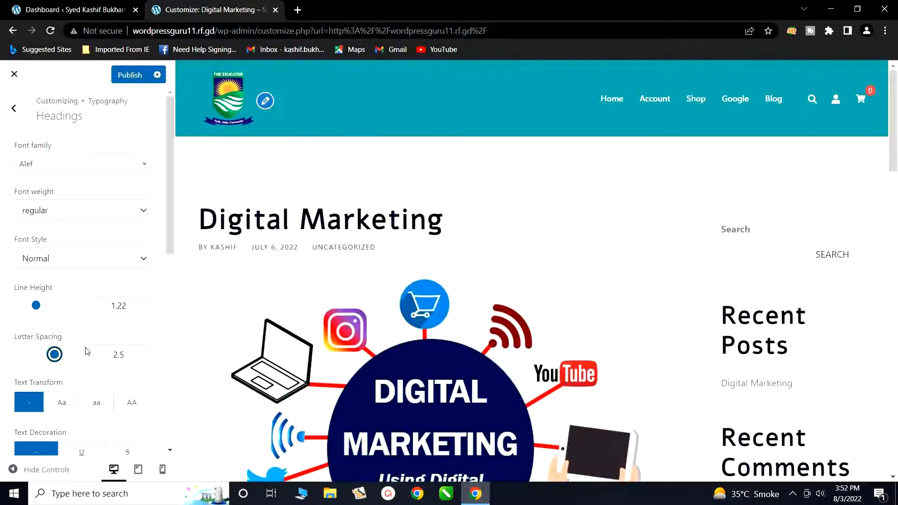
{"action": "mouse_move", "coordinate": [57, 358]}
{"action": "left_mouse_down"}
{"action": "mouse_move", "coordinate": [76, 361]}
{"action": "mouse_move", "coordinate": [29, 358]}
{"action": "mouse_move", "coordinate": [39, 357]}
{"action": "left_mouse_up"}
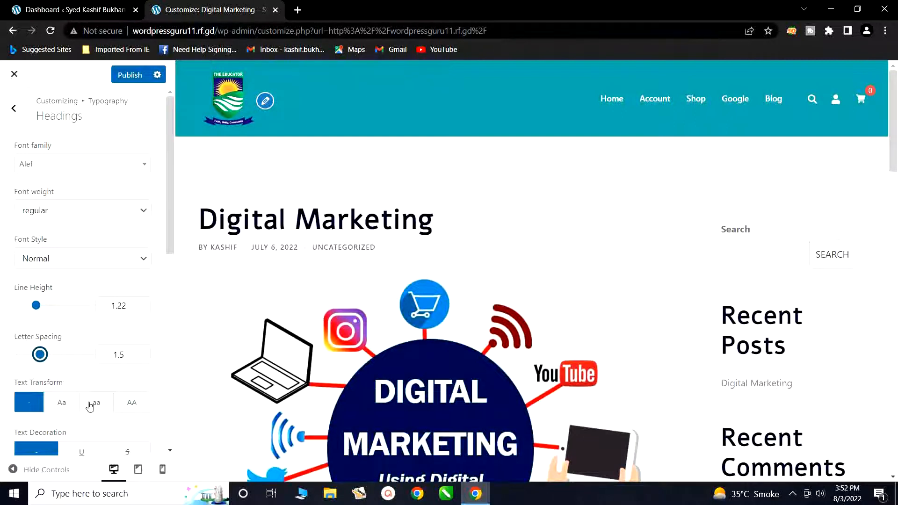
Try the lowercase and uppercase text transforms on the headings and set the transform to capitalized (Aa)
{"action": "left_click", "coordinate": [62, 405]}
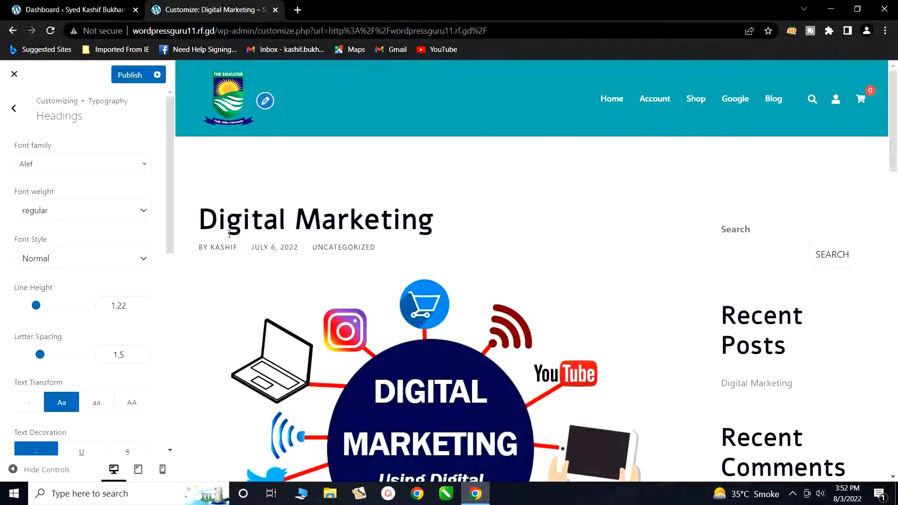
{"action": "left_click", "coordinate": [97, 406]}
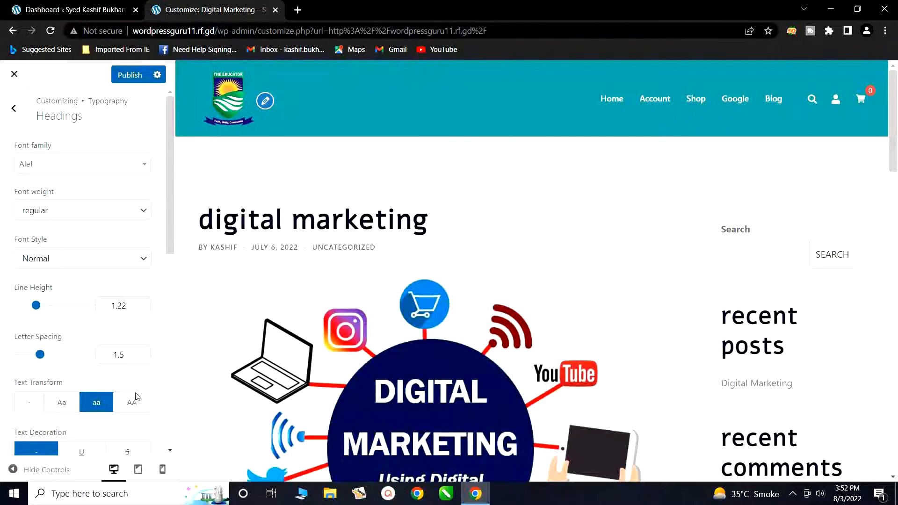
{"action": "scroll", "coordinate": [142, 384], "scroll_direction": "down", "scroll_amount": 1}
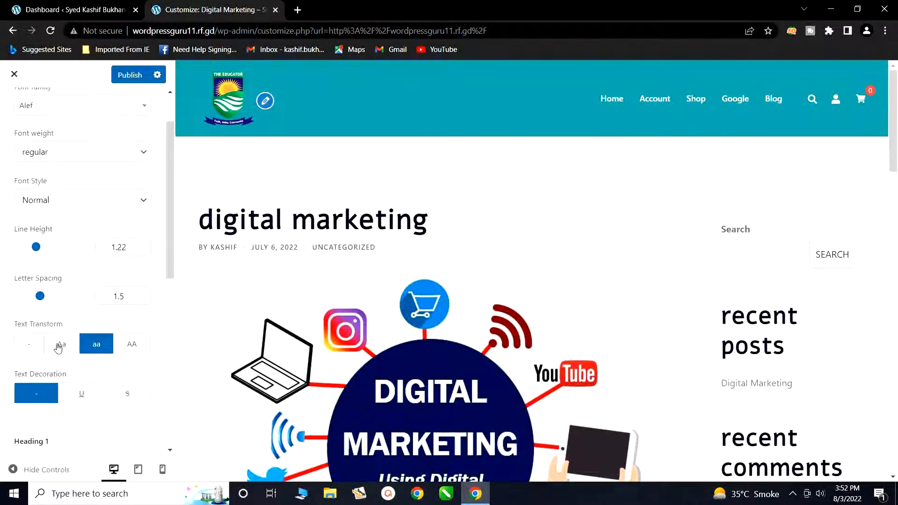
{"action": "left_click", "coordinate": [131, 351]}
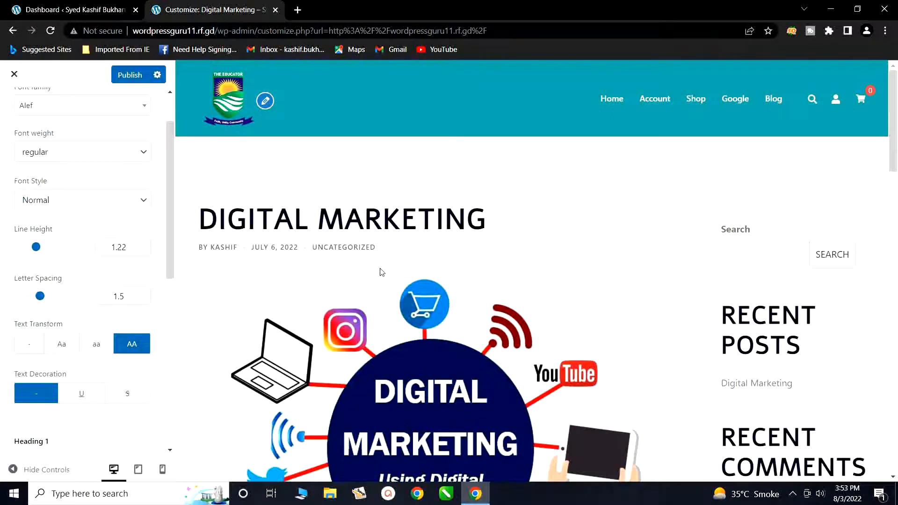
{"action": "scroll", "coordinate": [378, 271], "scroll_direction": "down", "scroll_amount": 6}
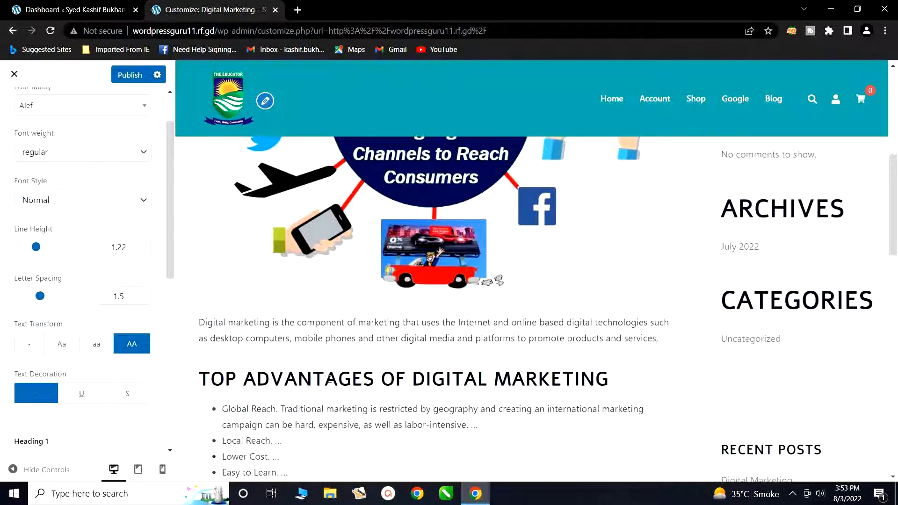
{"action": "scroll", "coordinate": [272, 319], "scroll_direction": "up", "scroll_amount": 6}
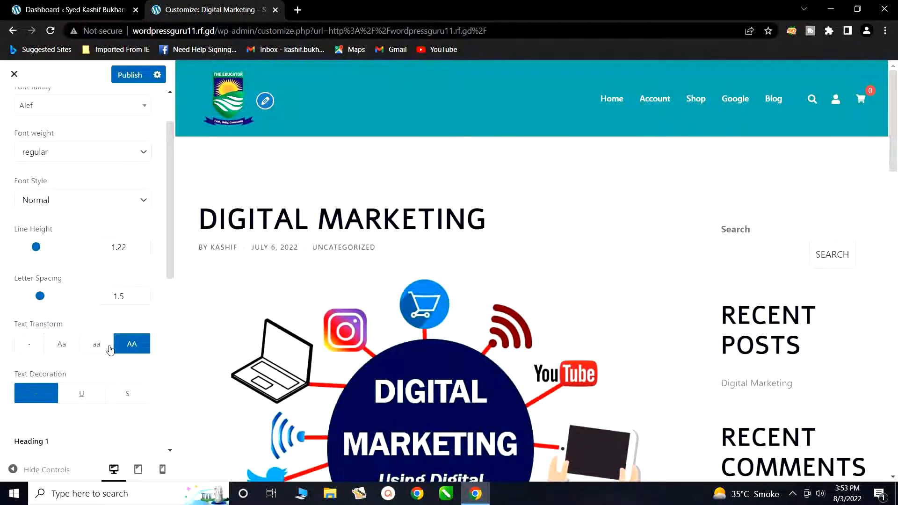
{"action": "left_click", "coordinate": [65, 347]}
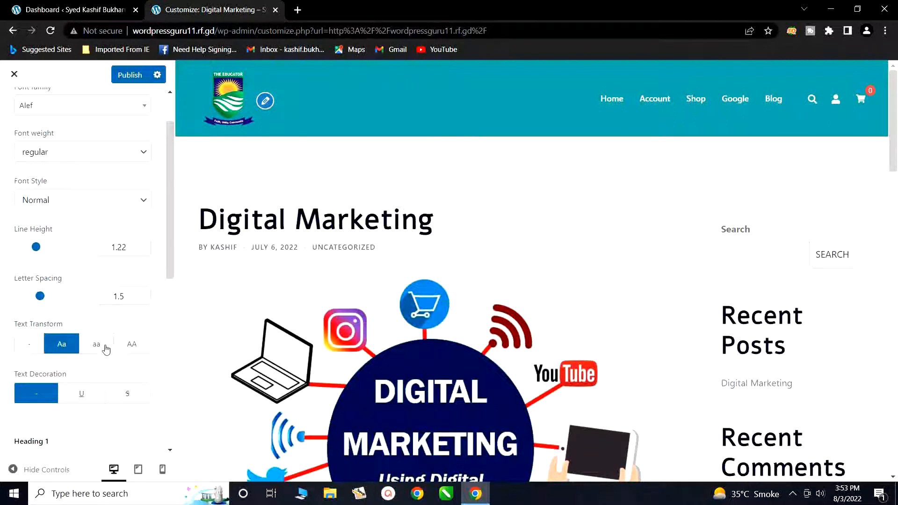
Try the underline and strikethrough text decorations on the headings and return the decoration to none
{"action": "scroll", "coordinate": [283, 348], "scroll_direction": "down", "scroll_amount": 1}
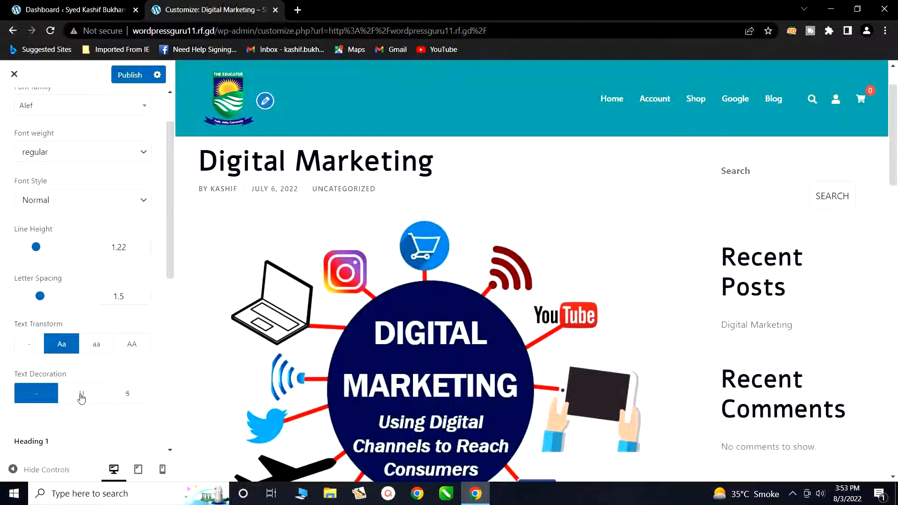
{"action": "left_click", "coordinate": [81, 398]}
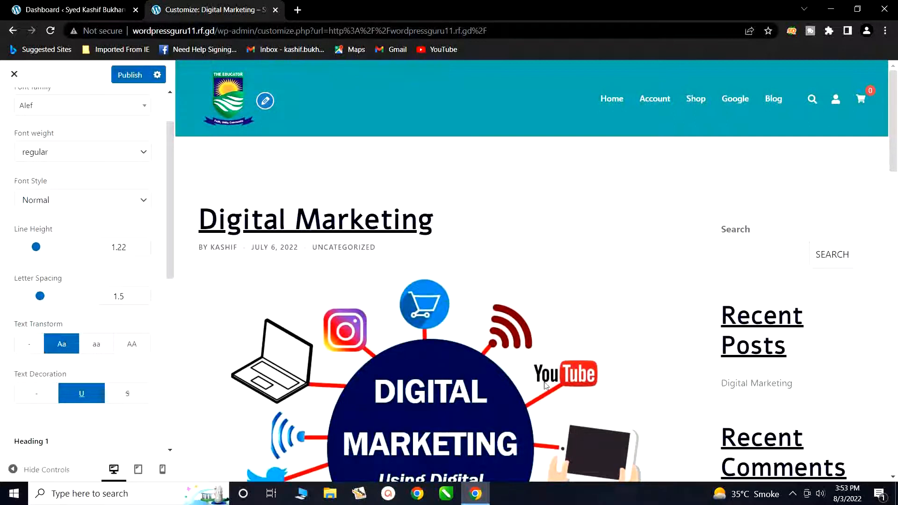
{"action": "scroll", "coordinate": [821, 363], "scroll_direction": "down", "scroll_amount": 1}
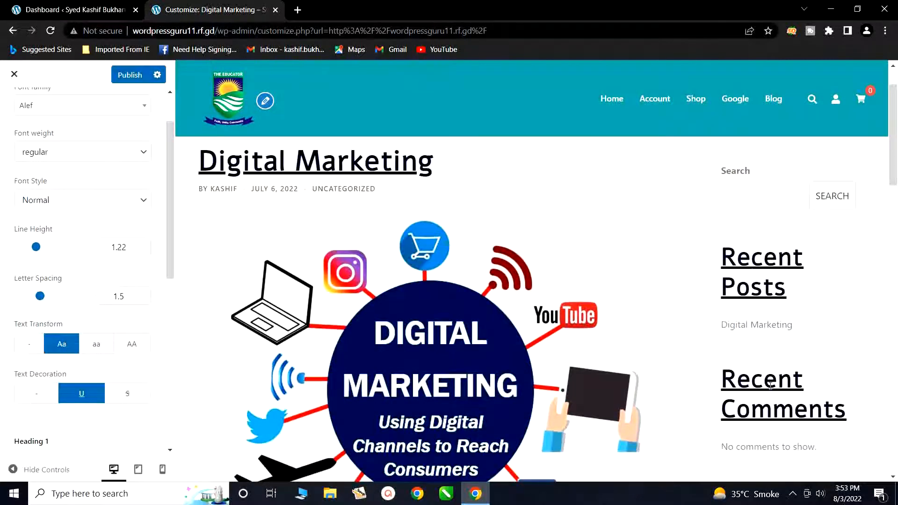
{"action": "scroll", "coordinate": [772, 398], "scroll_direction": "down", "scroll_amount": 5}
{"action": "scroll", "coordinate": [773, 398], "scroll_direction": "up", "scroll_amount": 6}
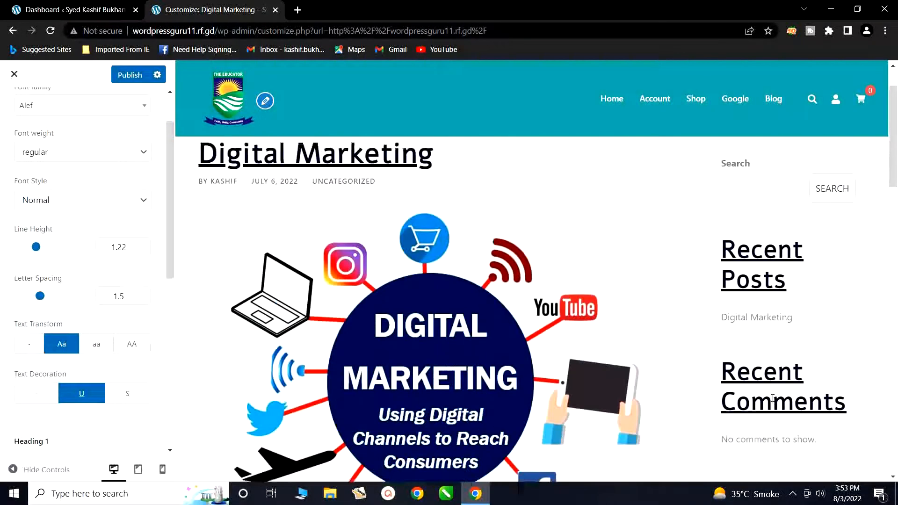
{"action": "left_click", "coordinate": [124, 400]}
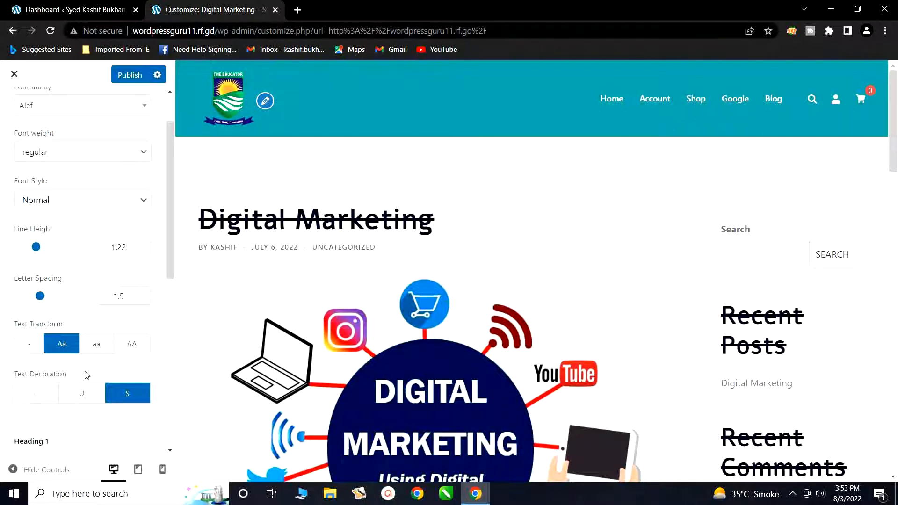
{"action": "left_click", "coordinate": [31, 397]}
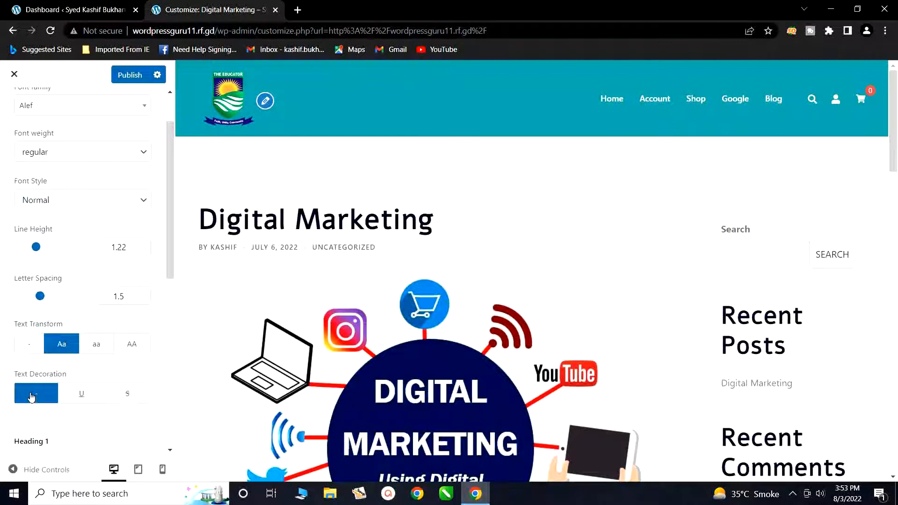
Try Heading 2 font sizes of 25 and 15 against the post preview and set the size to 28
{"action": "scroll", "coordinate": [80, 410], "scroll_direction": "down", "scroll_amount": 3}
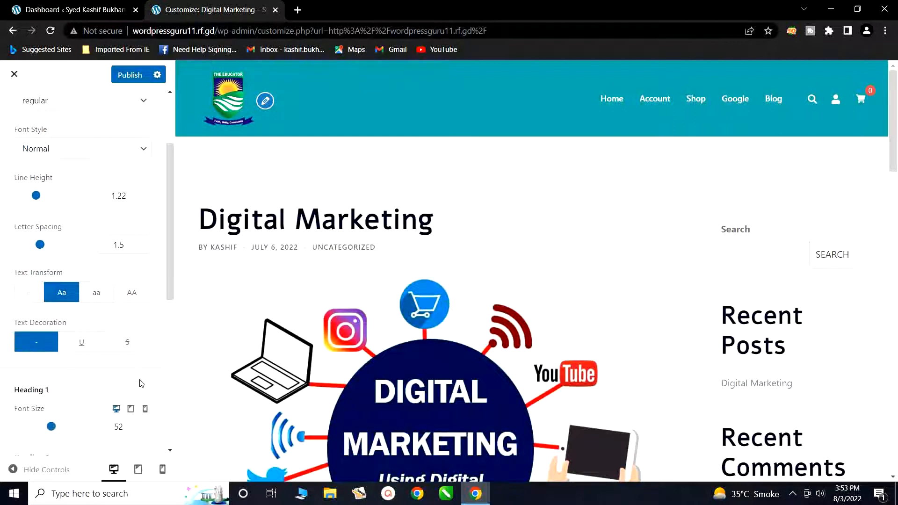
{"action": "scroll", "coordinate": [191, 367], "scroll_direction": "down", "scroll_amount": 3}
{"action": "scroll", "coordinate": [124, 392], "scroll_direction": "down", "scroll_amount": 3}
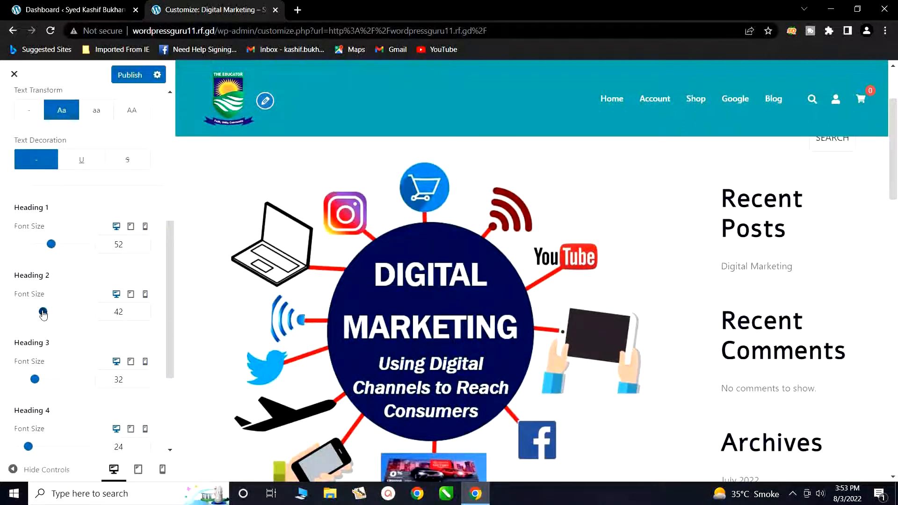
{"action": "left_click_drag", "start_coordinate": [43, 313], "coordinate": [29, 312]}
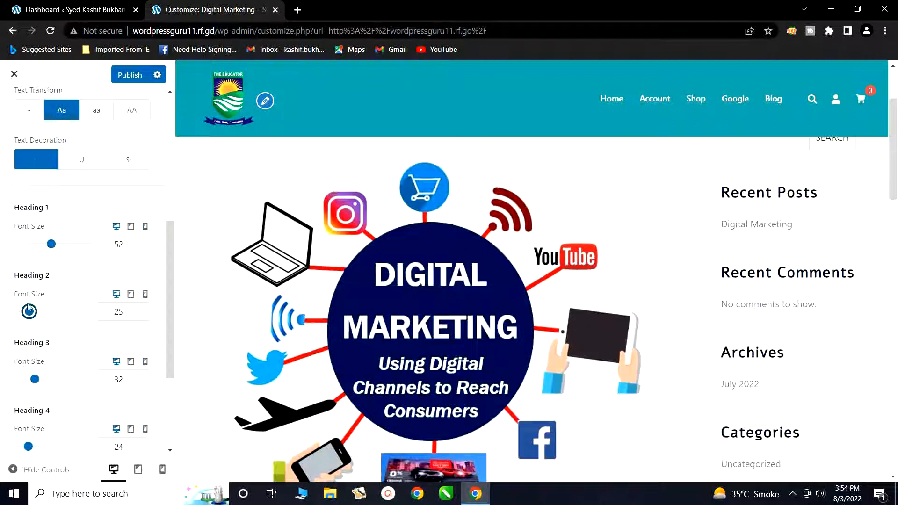
{"action": "left_click_drag", "start_coordinate": [29, 312], "coordinate": [21, 314]}
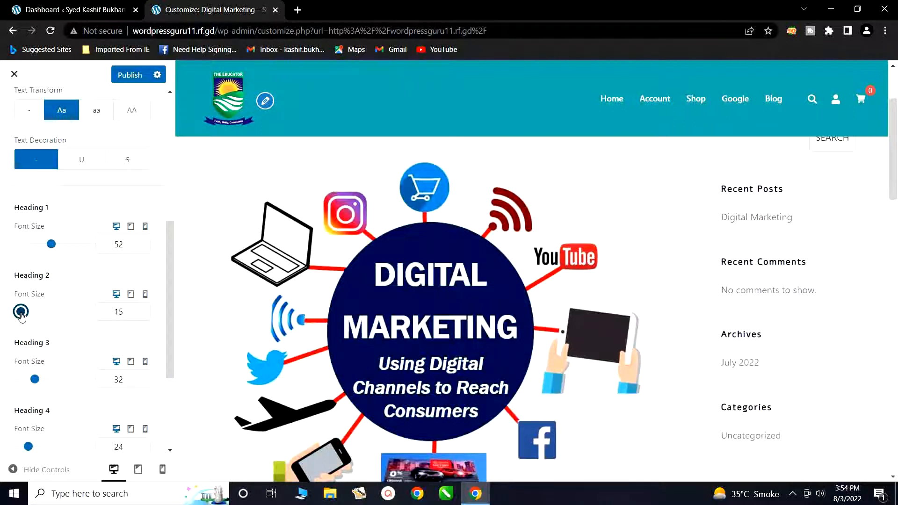
{"action": "scroll", "coordinate": [748, 289], "scroll_direction": "up", "scroll_amount": 3}
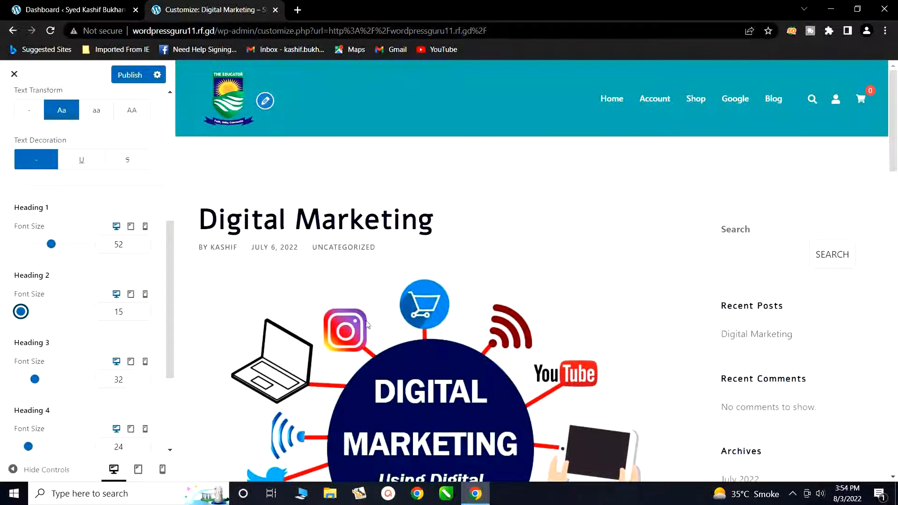
{"action": "scroll", "coordinate": [367, 325], "scroll_direction": "down", "scroll_amount": 1}
{"action": "scroll", "coordinate": [573, 322], "scroll_direction": "down", "scroll_amount": 1}
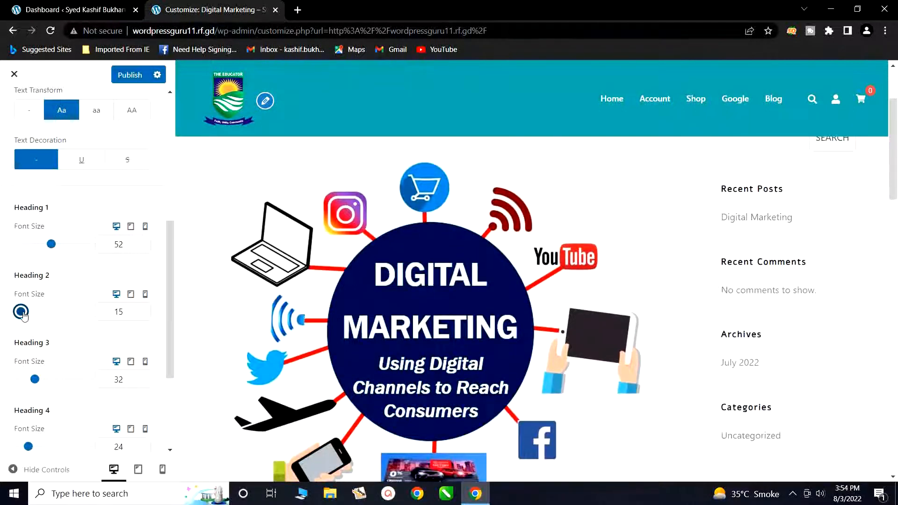
{"action": "left_click_drag", "start_coordinate": [23, 314], "coordinate": [31, 312]}
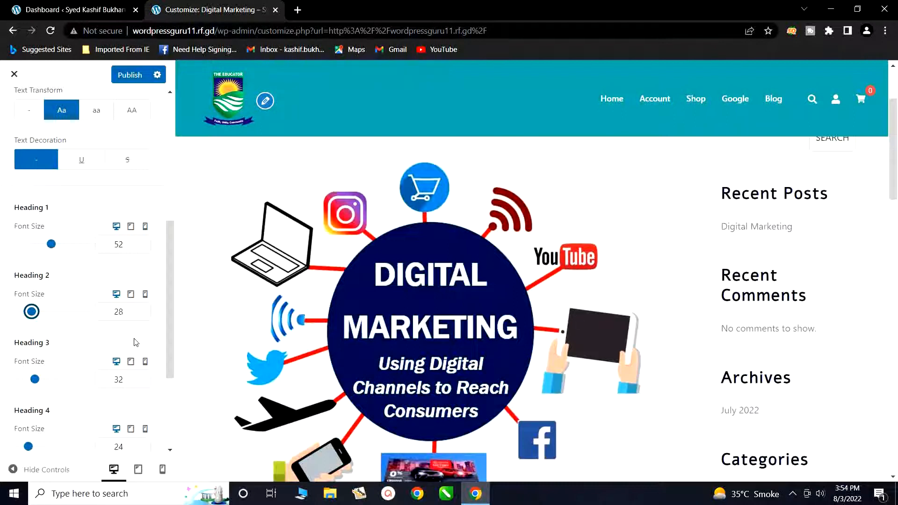
Review the font size settings for Headings 3 to 6 and check the headings in the post preview
{"action": "scroll", "coordinate": [135, 342], "scroll_direction": "down", "scroll_amount": 3}
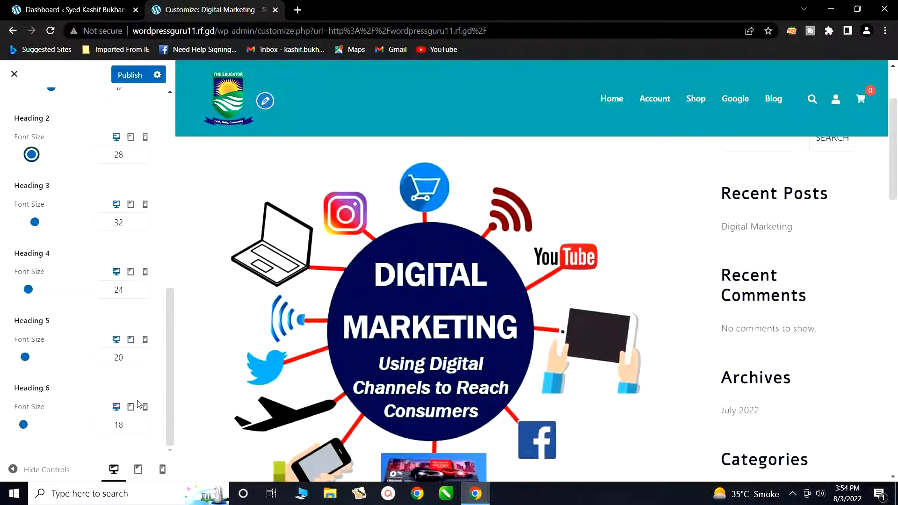
{"action": "scroll", "coordinate": [109, 310], "scroll_direction": "up", "scroll_amount": 2}
{"action": "scroll", "coordinate": [107, 318], "scroll_direction": "down", "scroll_amount": 2}
{"action": "scroll", "coordinate": [91, 262], "scroll_direction": "up", "scroll_amount": 5}
{"action": "scroll", "coordinate": [73, 261], "scroll_direction": "up", "scroll_amount": 2}
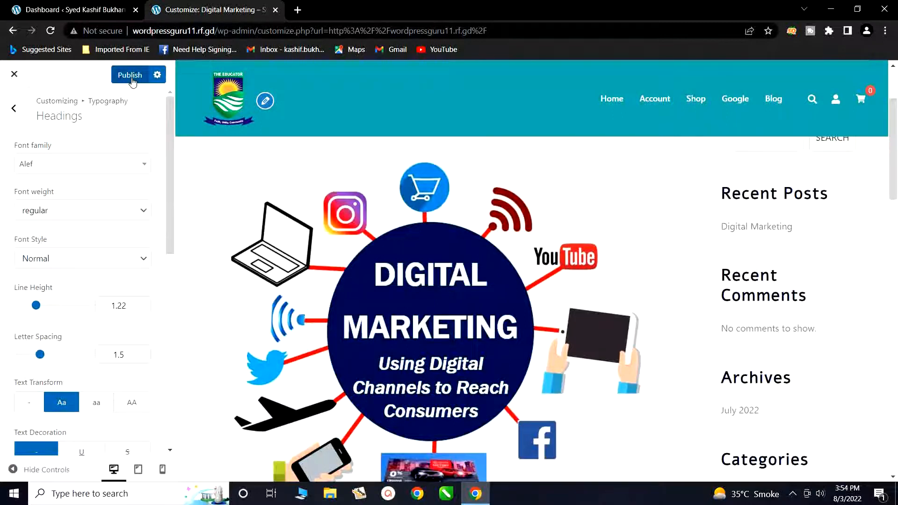
{"action": "scroll", "coordinate": [518, 293], "scroll_direction": "up", "scroll_amount": 3}
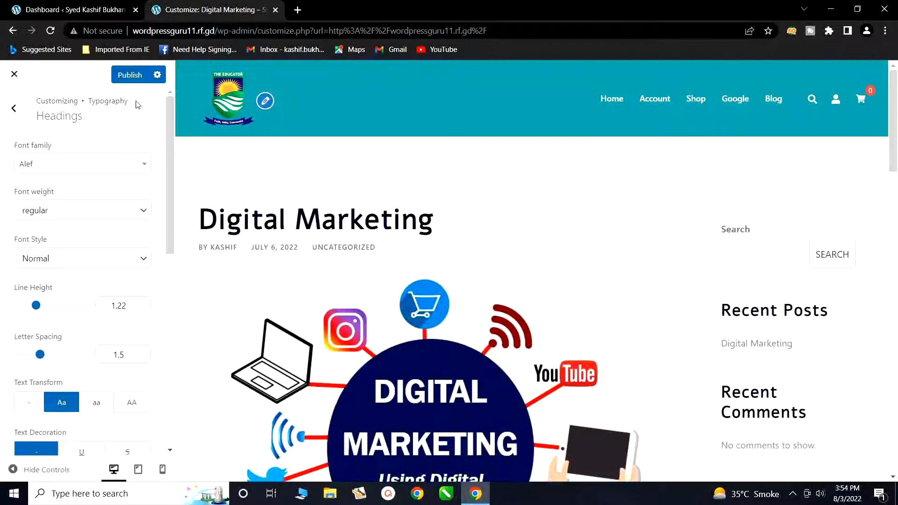
Switch to the Body typography settings, try the Abhaya Libre font family and set it to ABeeZee
{"action": "left_click", "coordinate": [13, 109]}
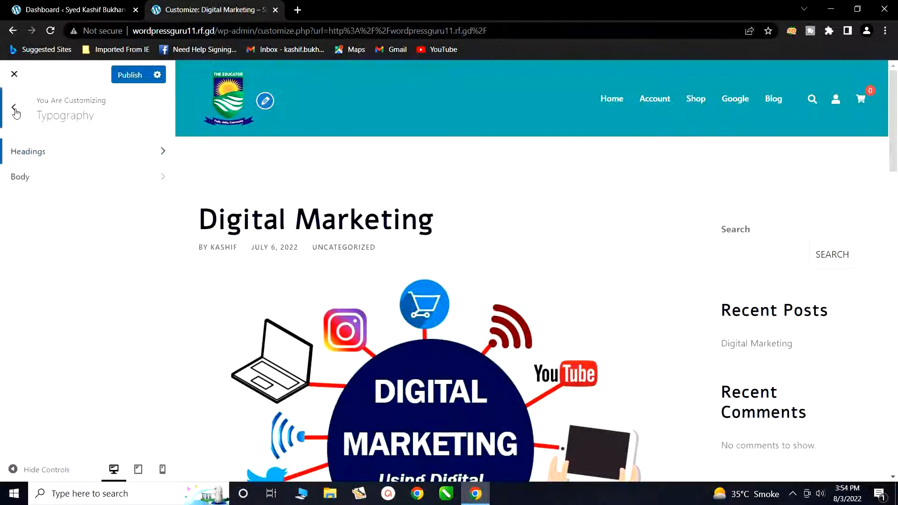
{"action": "left_click", "coordinate": [107, 181]}
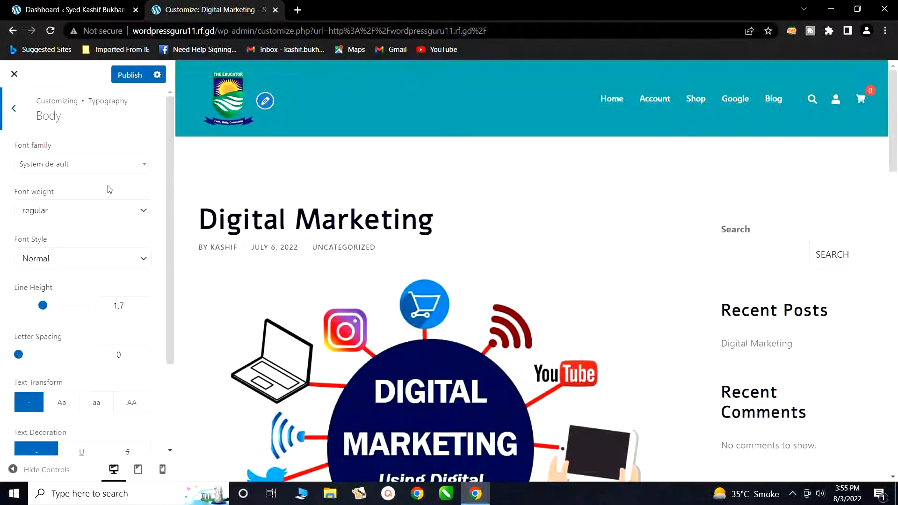
{"action": "left_click", "coordinate": [88, 171]}
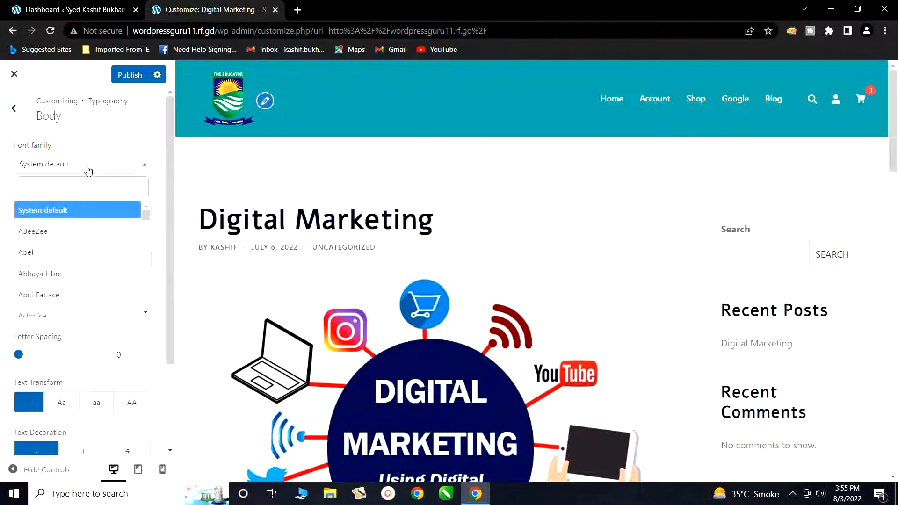
{"action": "left_click", "coordinate": [63, 275]}
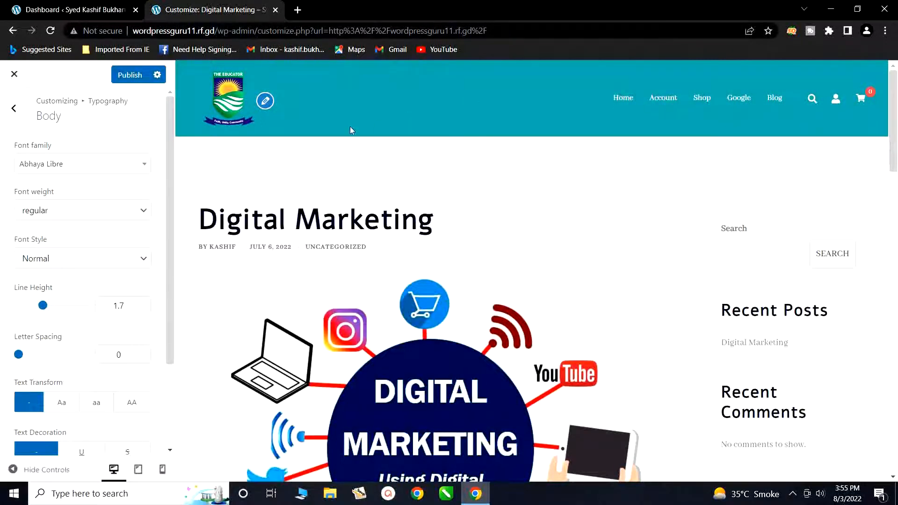
{"action": "left_click", "coordinate": [109, 172]}
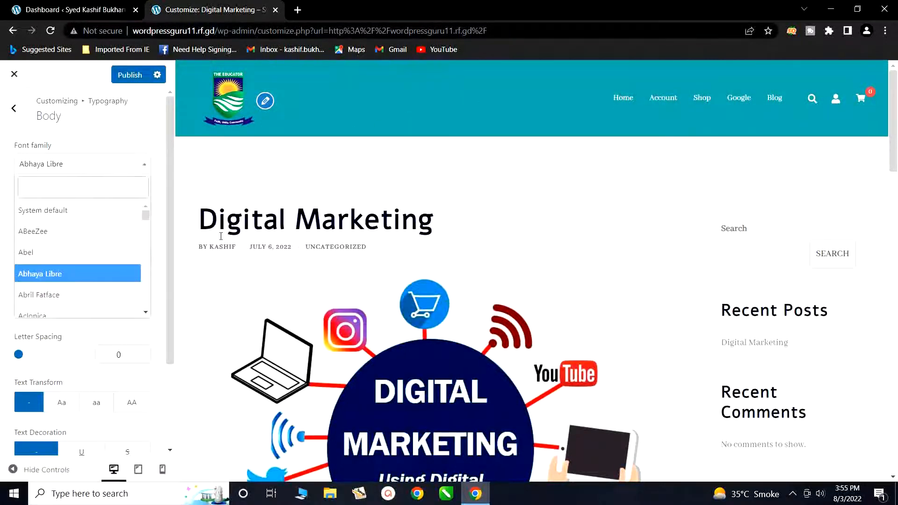
{"action": "left_click", "coordinate": [59, 238]}
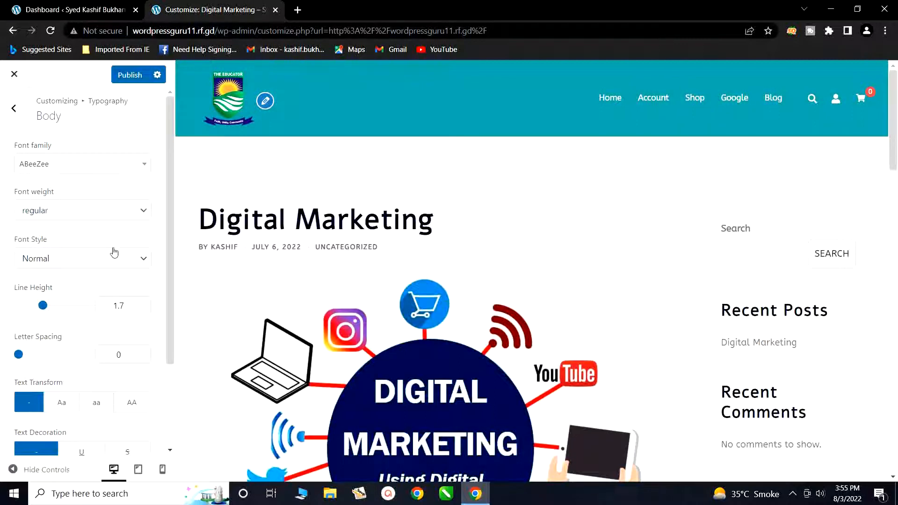
Try the Italic font style on the body text, check it in the post preview and return the style to Normal
{"action": "left_click", "coordinate": [139, 262]}
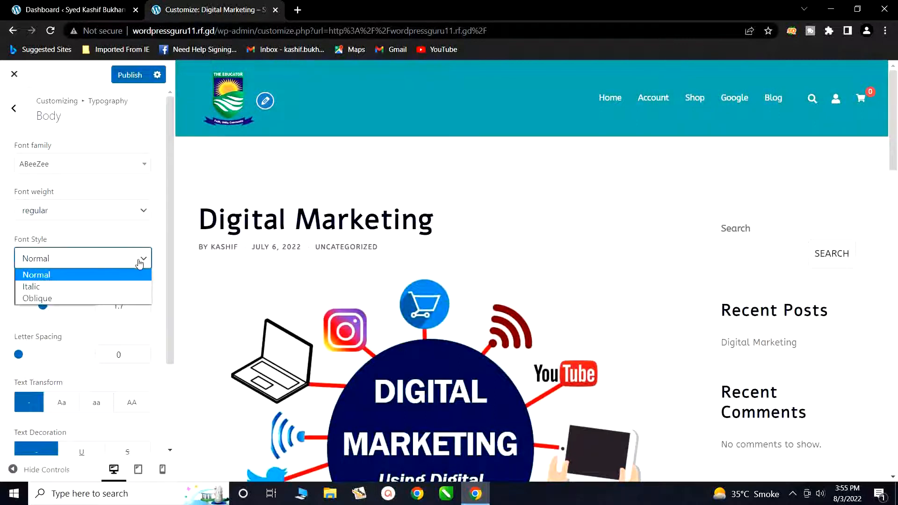
{"action": "left_click", "coordinate": [116, 287]}
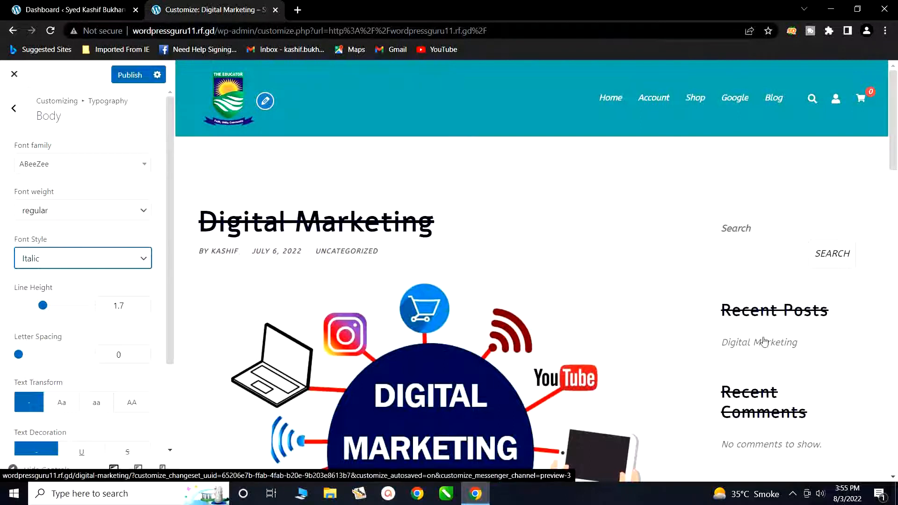
{"action": "scroll", "coordinate": [777, 346], "scroll_direction": "down", "scroll_amount": 3}
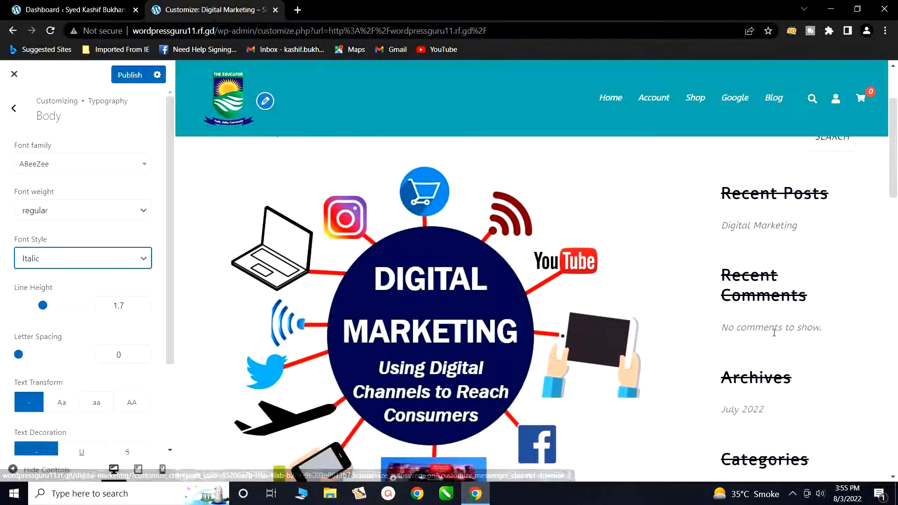
{"action": "scroll", "coordinate": [777, 348], "scroll_direction": "down", "scroll_amount": 3}
{"action": "scroll", "coordinate": [773, 333], "scroll_direction": "down", "scroll_amount": 1}
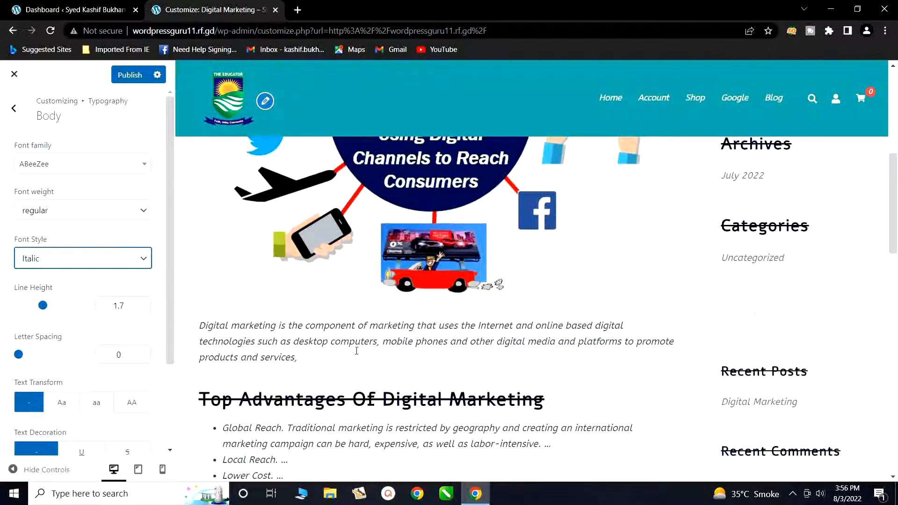
{"action": "left_click_drag", "start_coordinate": [304, 365], "coordinate": [200, 326]}
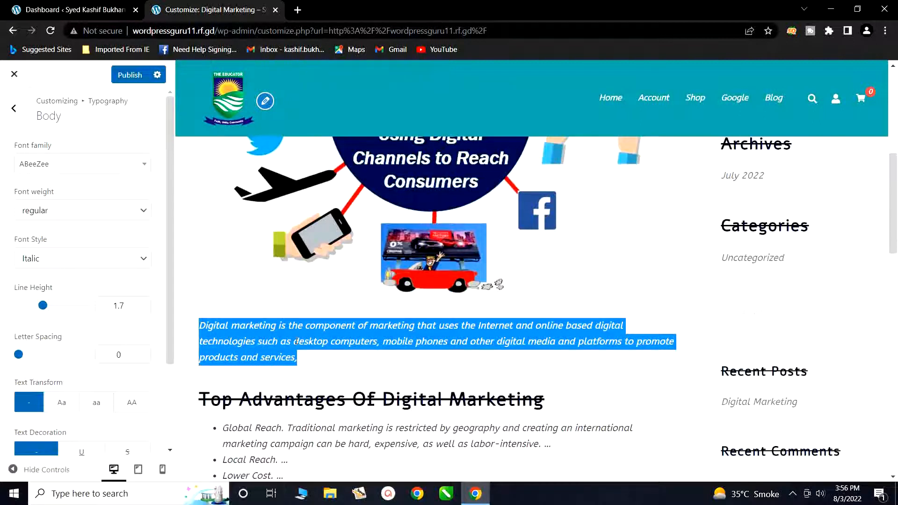
{"action": "scroll", "coordinate": [299, 327], "scroll_direction": "up", "scroll_amount": 8}
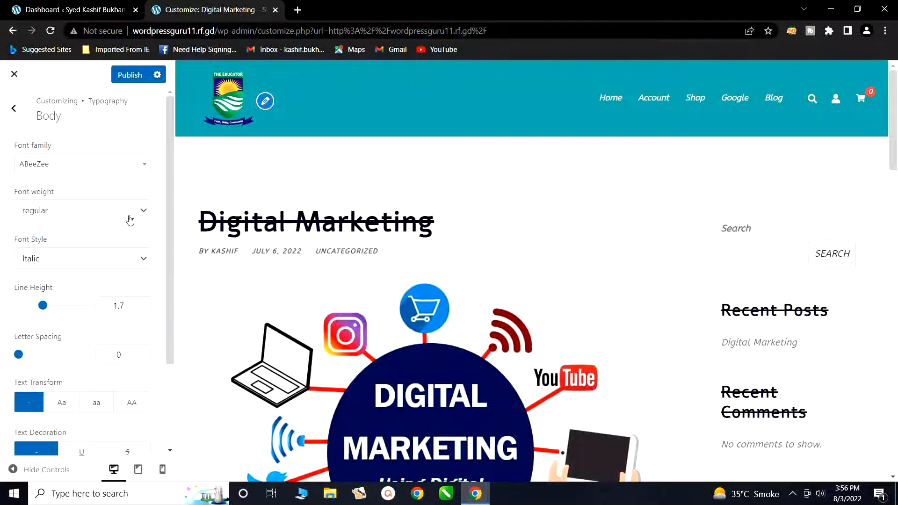
{"action": "left_click", "coordinate": [135, 262]}
{"action": "left_click", "coordinate": [117, 276]}
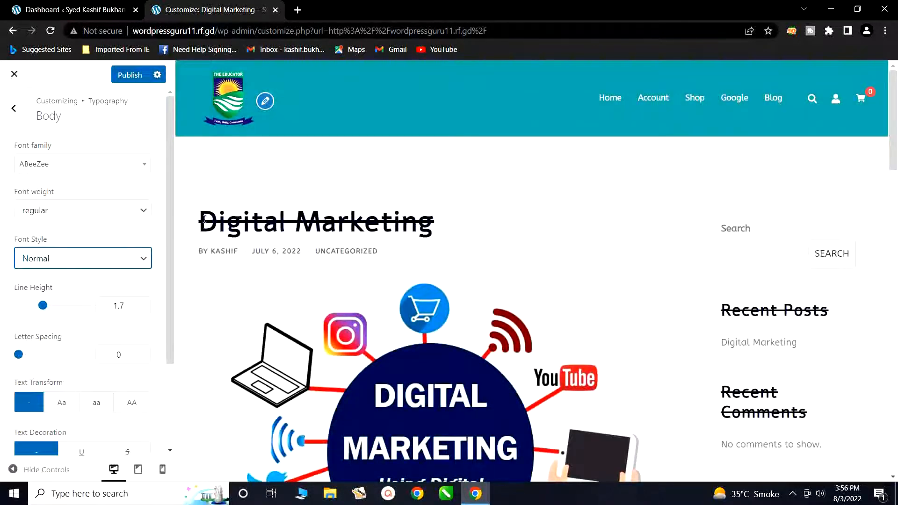
Switch to the Headings typography settings and set the headings' text decoration to underline
{"action": "left_click", "coordinate": [14, 108]}
{"action": "left_click", "coordinate": [60, 157]}
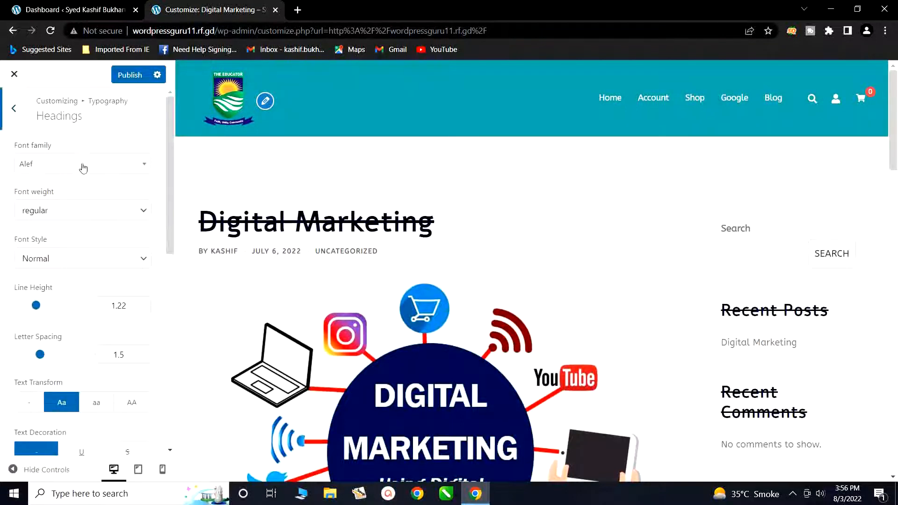
{"action": "scroll", "coordinate": [113, 261], "scroll_direction": "down", "scroll_amount": 2}
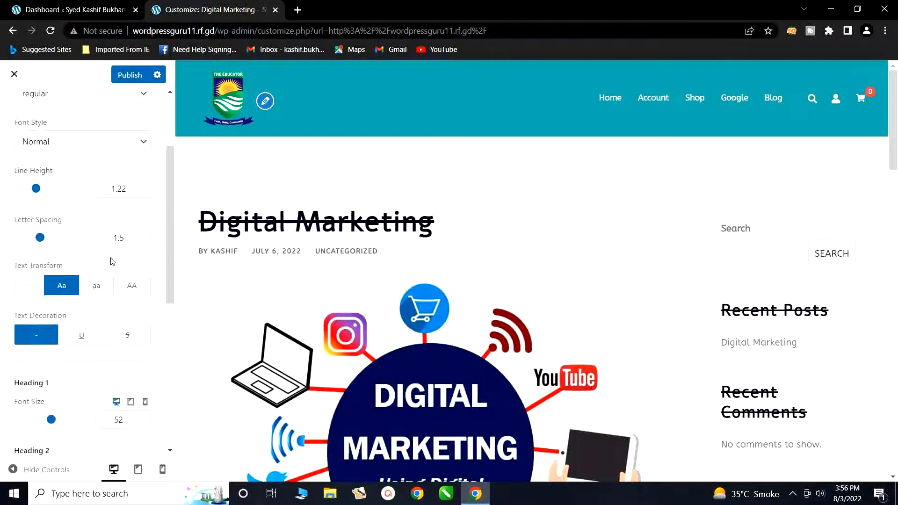
{"action": "scroll", "coordinate": [112, 261], "scroll_direction": "down", "scroll_amount": 1}
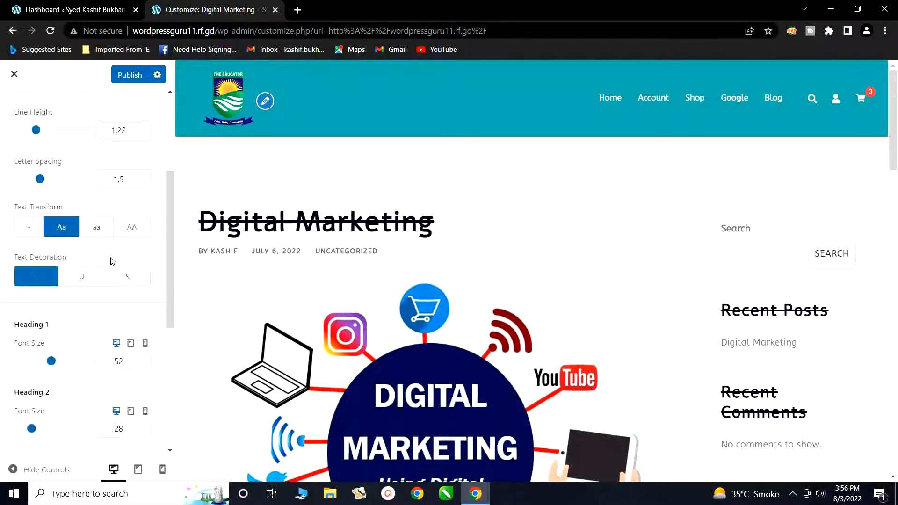
{"action": "left_click", "coordinate": [82, 280]}
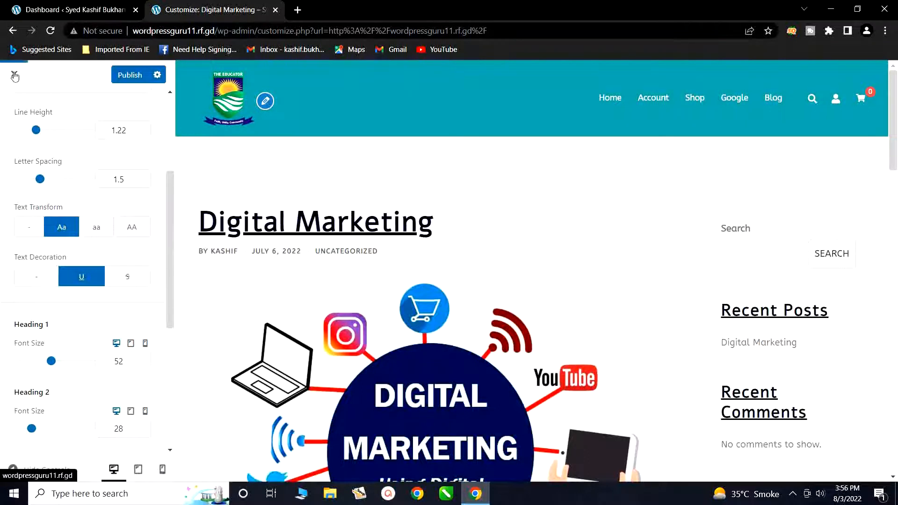
{"action": "scroll", "coordinate": [26, 110], "scroll_direction": "up", "scroll_amount": 1}
{"action": "scroll", "coordinate": [26, 110], "scroll_direction": "up", "scroll_amount": 3}
Return to the Body typography settings, try a line height of 2.65 and set it to 2.42
{"action": "left_click", "coordinate": [14, 107]}
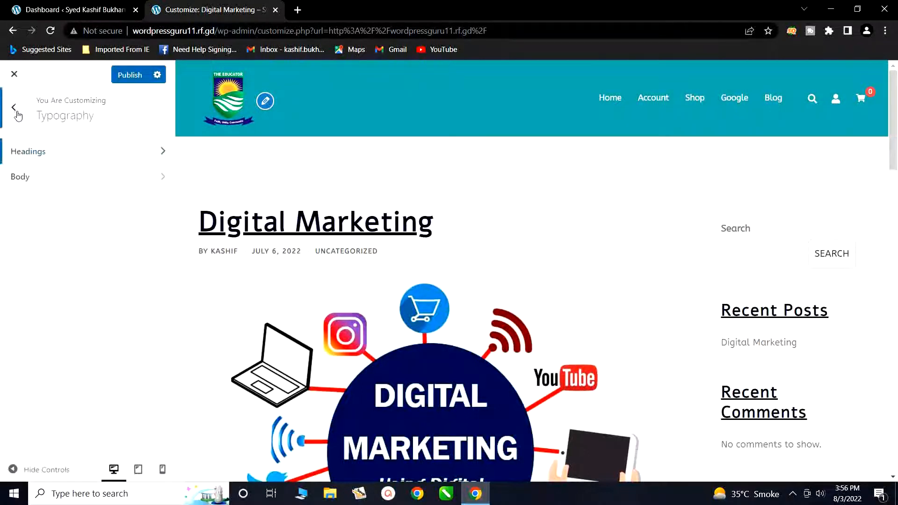
{"action": "left_click", "coordinate": [49, 181]}
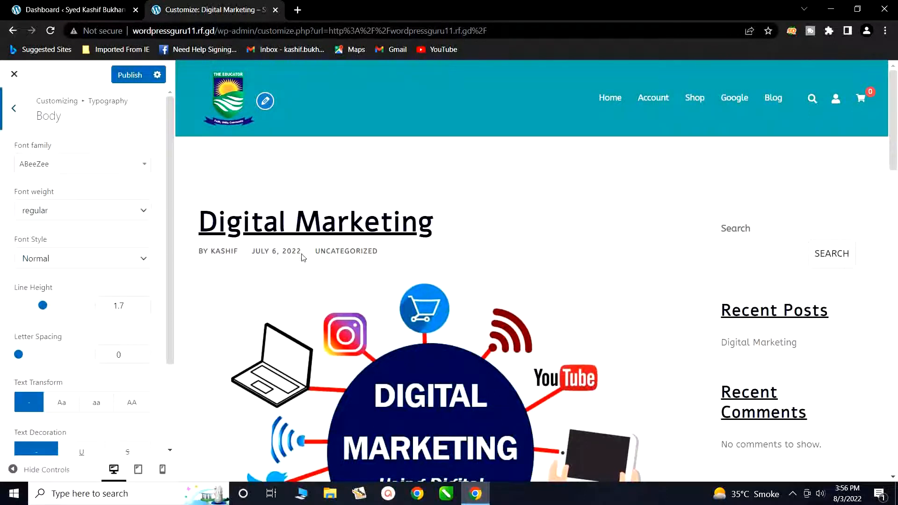
{"action": "left_click", "coordinate": [61, 265]}
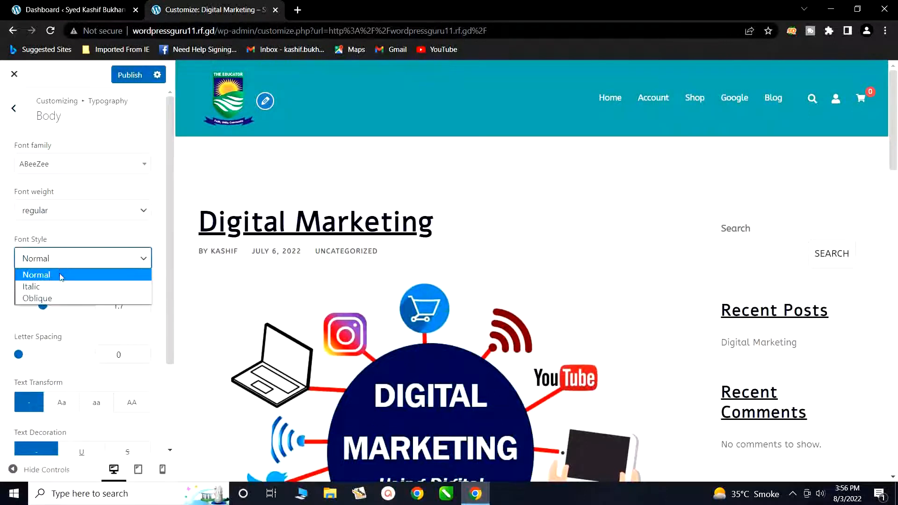
{"action": "left_click", "coordinate": [59, 326]}
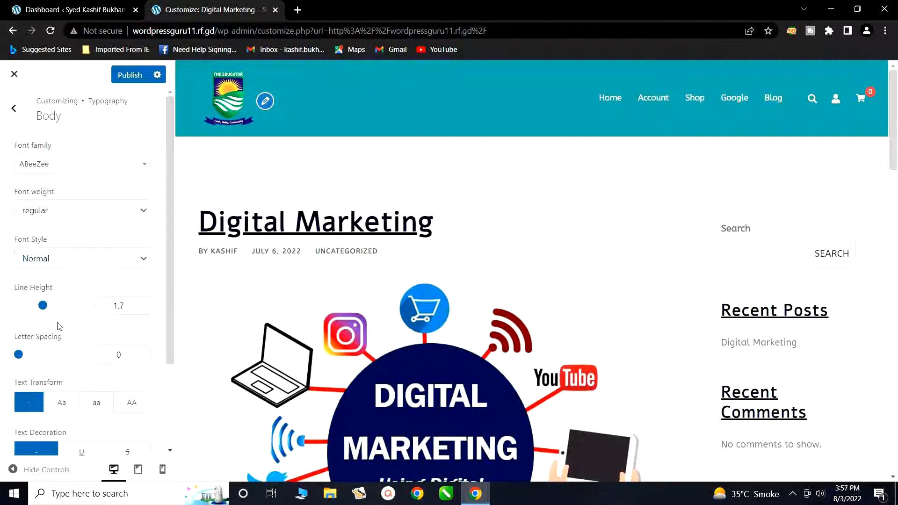
{"action": "scroll", "coordinate": [86, 316], "scroll_direction": "down", "scroll_amount": 2}
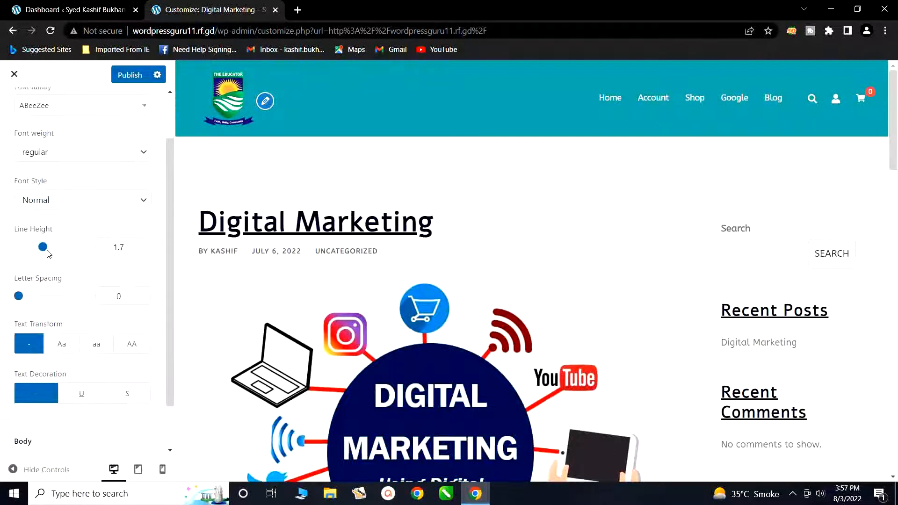
{"action": "mouse_move", "coordinate": [46, 251]}
{"action": "left_mouse_down"}
{"action": "mouse_move", "coordinate": [64, 249]}
{"action": "mouse_move", "coordinate": [56, 247]}
{"action": "left_mouse_up"}
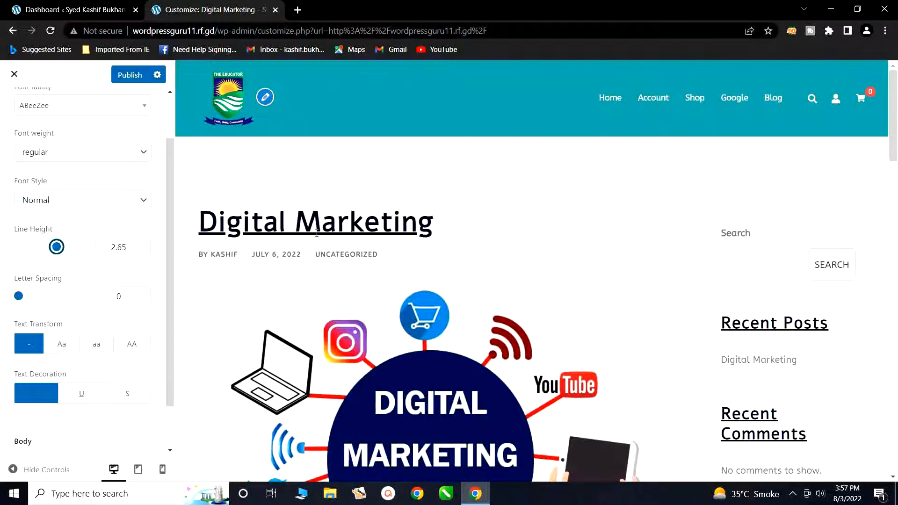
{"action": "mouse_move", "coordinate": [57, 248]}
{"action": "left_mouse_down"}
{"action": "mouse_move", "coordinate": [74, 249]}
{"action": "mouse_move", "coordinate": [55, 255]}
{"action": "mouse_move", "coordinate": [20, 242]}
{"action": "mouse_move", "coordinate": [56, 244]}
{"action": "mouse_move", "coordinate": [27, 245]}
{"action": "mouse_move", "coordinate": [48, 249]}
{"action": "left_mouse_up"}
Try body letter spacings of 3, 1.5, 2.5 and 2 against the post preview
{"action": "scroll", "coordinate": [80, 283], "scroll_direction": "down", "scroll_amount": 1}
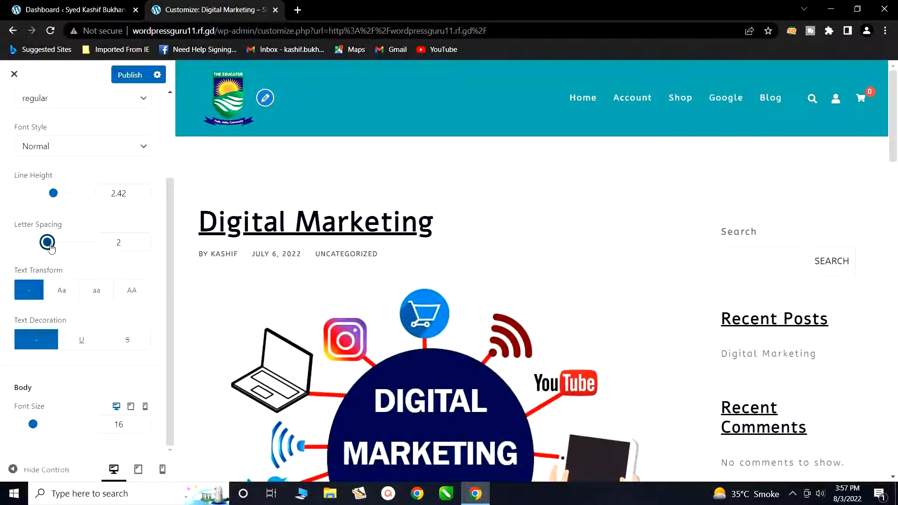
{"action": "left_click_drag", "start_coordinate": [51, 247], "coordinate": [62, 244]}
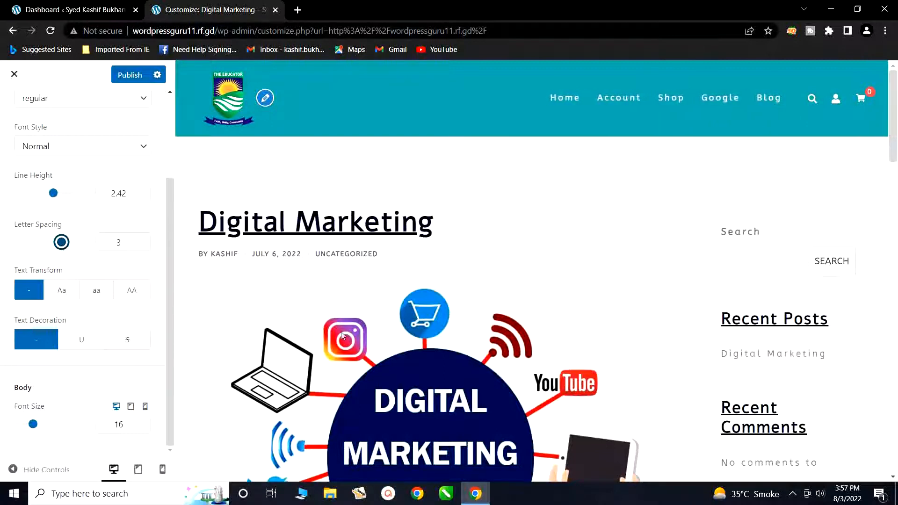
{"action": "scroll", "coordinate": [342, 335], "scroll_direction": "down", "scroll_amount": 7}
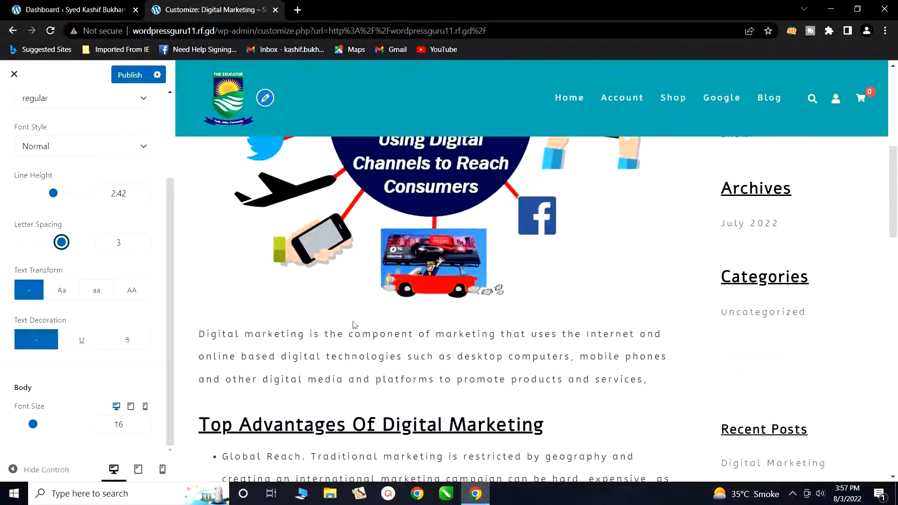
{"action": "left_click_drag", "start_coordinate": [67, 248], "coordinate": [45, 248]}
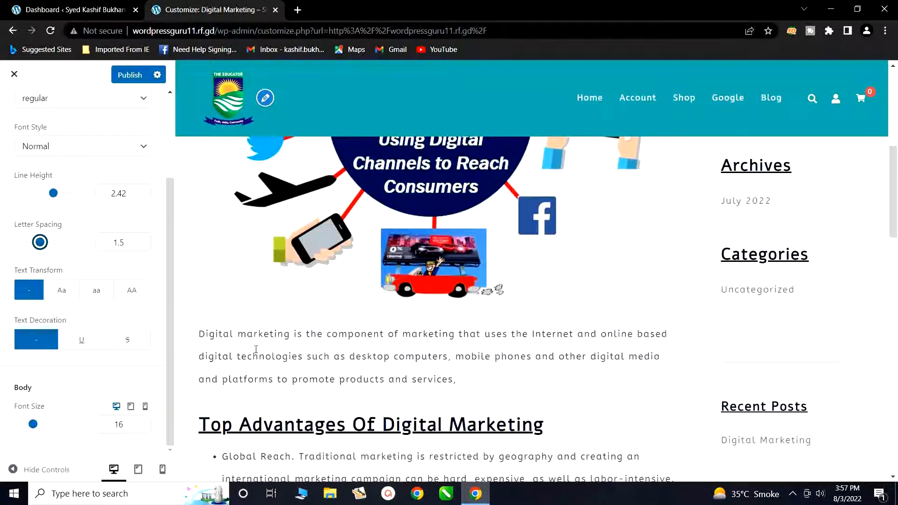
{"action": "left_click_drag", "start_coordinate": [41, 243], "coordinate": [63, 246]}
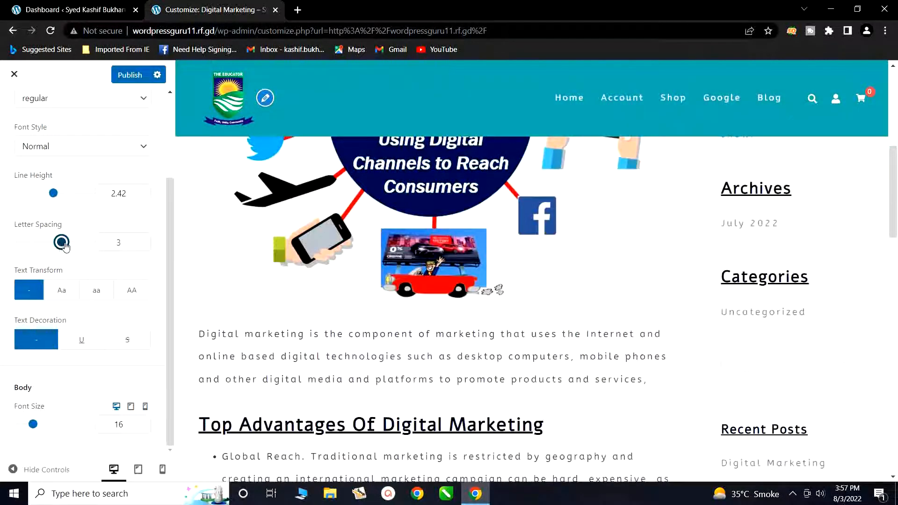
{"action": "left_click_drag", "start_coordinate": [66, 246], "coordinate": [60, 245]}
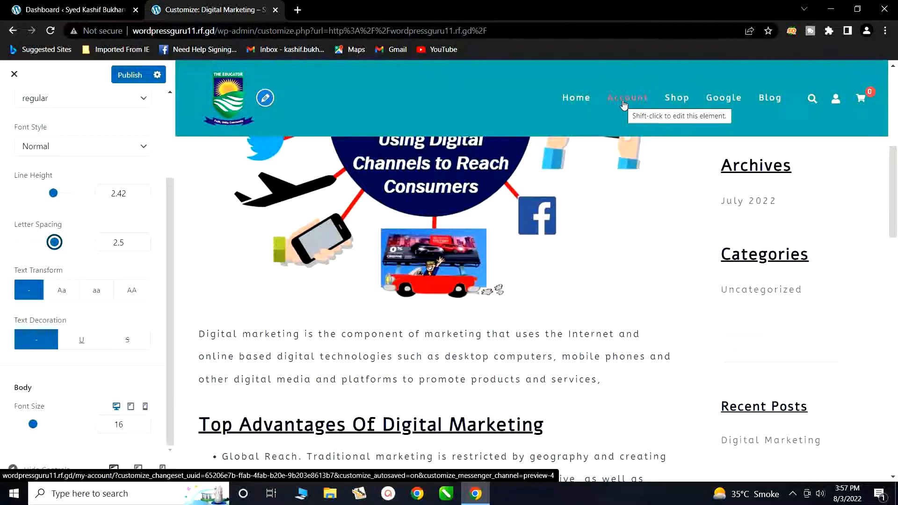
{"action": "mouse_move", "coordinate": [55, 242]}
{"action": "left_mouse_down"}
{"action": "mouse_move", "coordinate": [70, 243]}
{"action": "mouse_move", "coordinate": [46, 244]}
{"action": "left_mouse_up"}
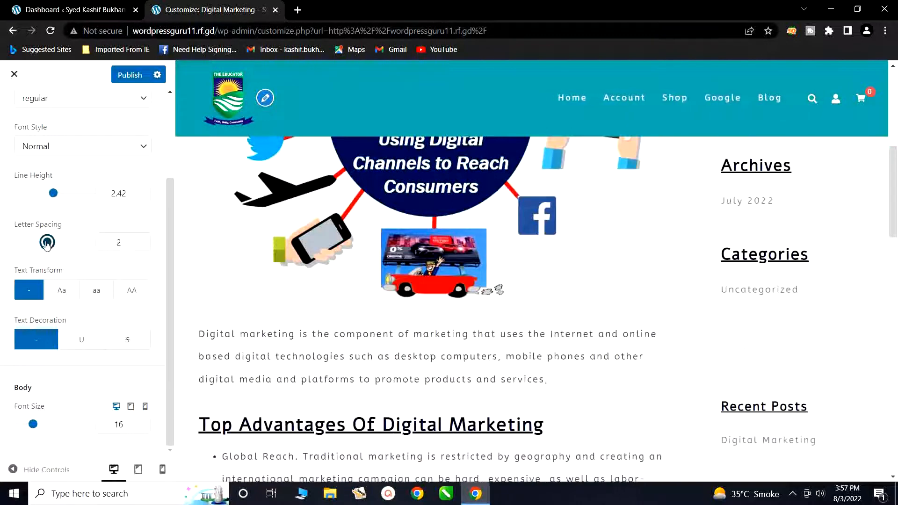
Set the body letter spacing to 3
{"action": "left_click", "coordinate": [140, 240]}
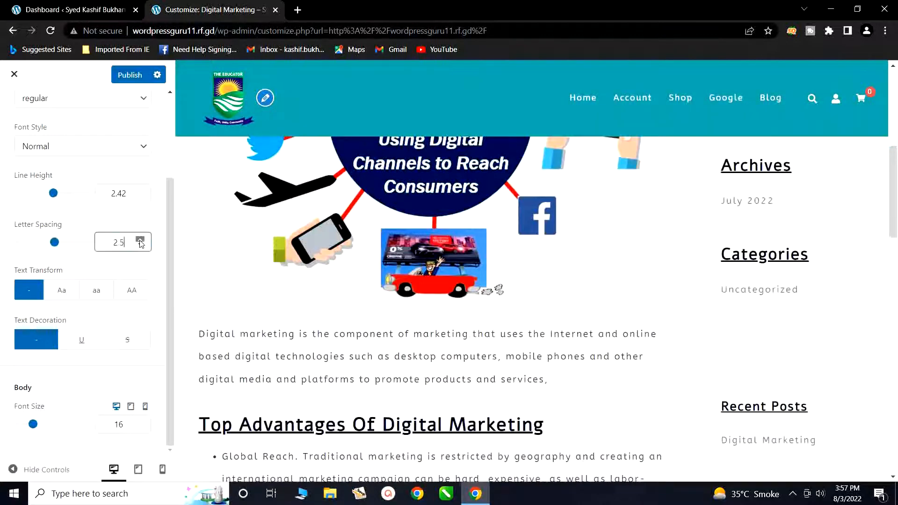
{"action": "left_click", "coordinate": [139, 240]}
{"action": "left_click", "coordinate": [139, 240]}
{"action": "left_click", "coordinate": [140, 240]}
{"action": "left_click", "coordinate": [140, 241]}
{"action": "left_click", "coordinate": [140, 240]}
{"action": "type", "text": "3"}
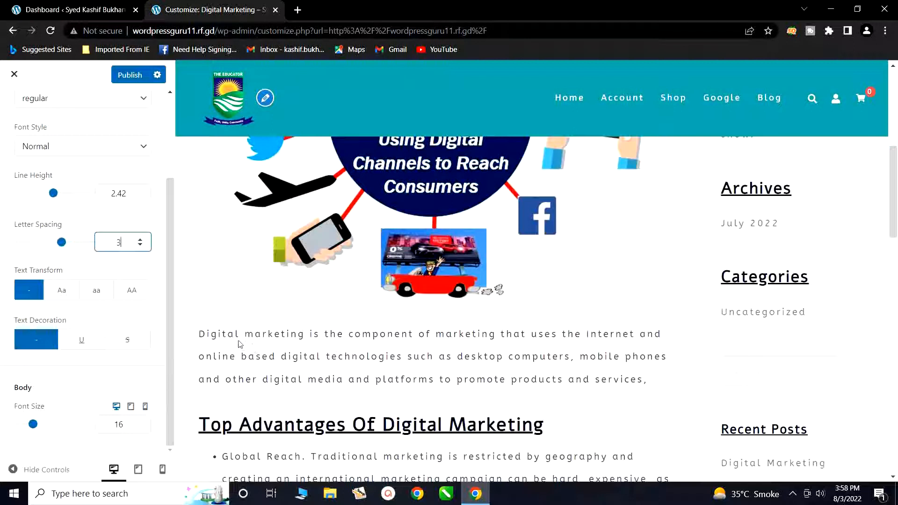
Try the capitalized and lowercase text transforms on the body text, set it to uppercase and check the preview
{"action": "left_click", "coordinate": [62, 292]}
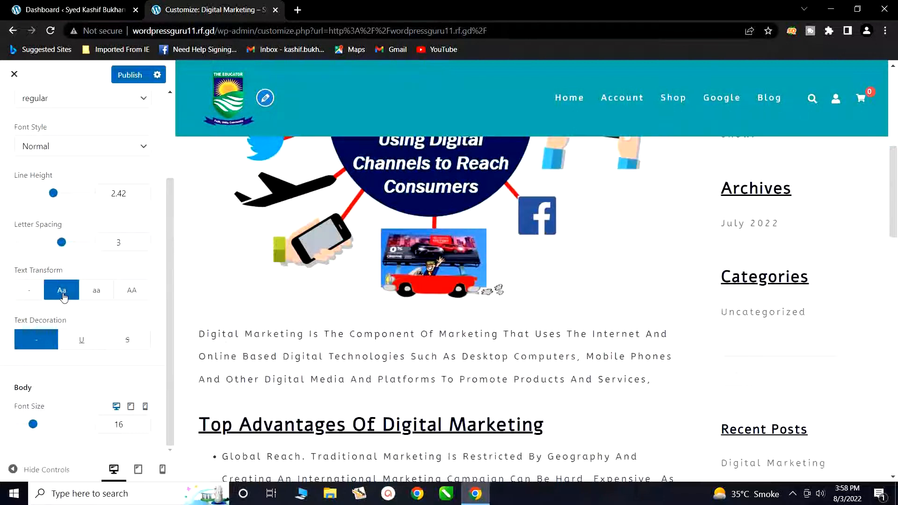
{"action": "left_click", "coordinate": [93, 294]}
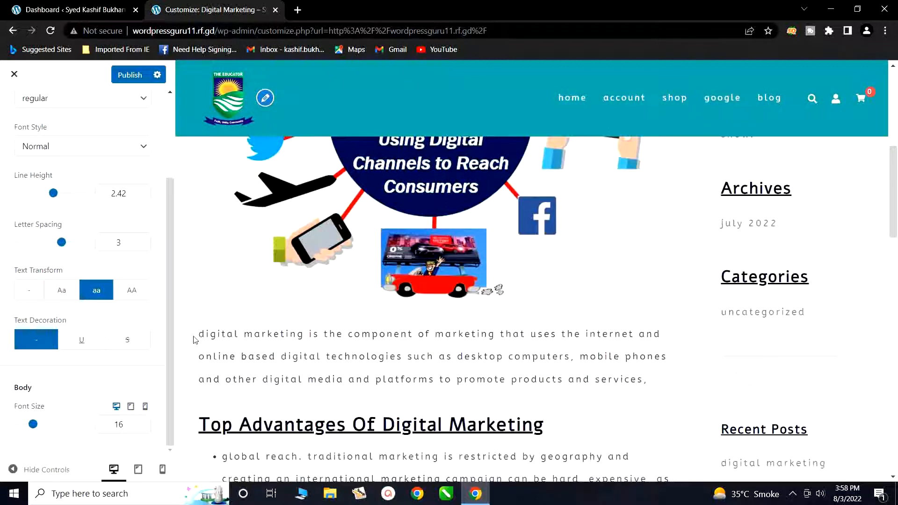
{"action": "left_click_drag", "start_coordinate": [195, 339], "coordinate": [521, 406]}
{"action": "left_click", "coordinate": [196, 322]}
{"action": "left_click", "coordinate": [132, 295]}
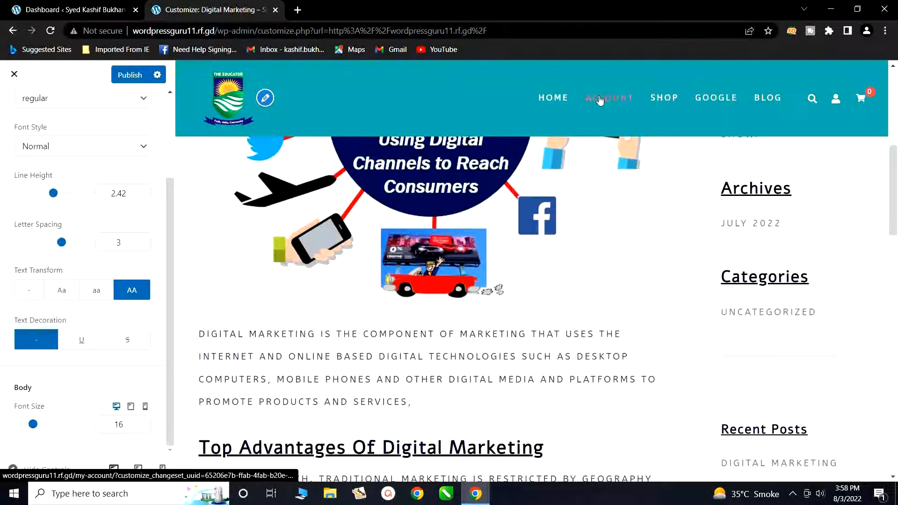
{"action": "scroll", "coordinate": [767, 220], "scroll_direction": "up", "scroll_amount": 3}
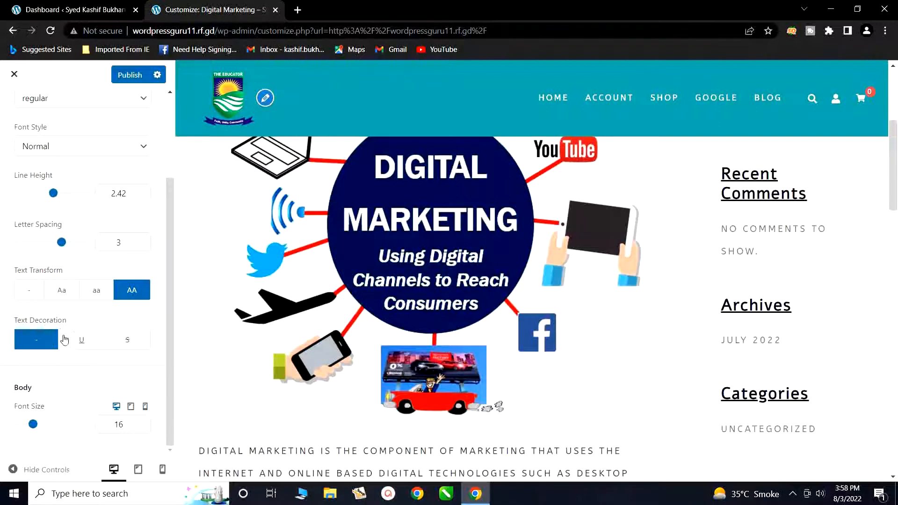
Set the body text decoration to underline and check the paragraphs in the post preview
{"action": "left_click", "coordinate": [92, 342]}
{"action": "scroll", "coordinate": [328, 377], "scroll_direction": "down", "scroll_amount": 1}
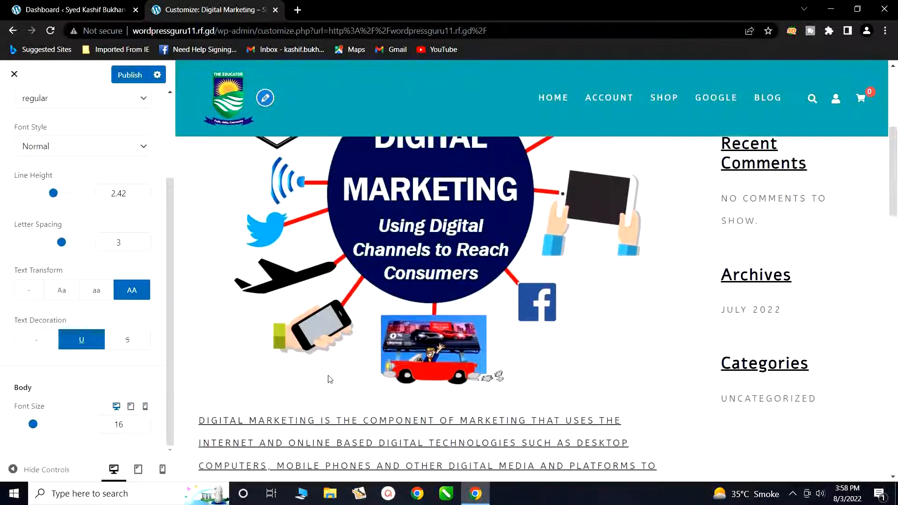
{"action": "scroll", "coordinate": [253, 411], "scroll_direction": "down", "scroll_amount": 2}
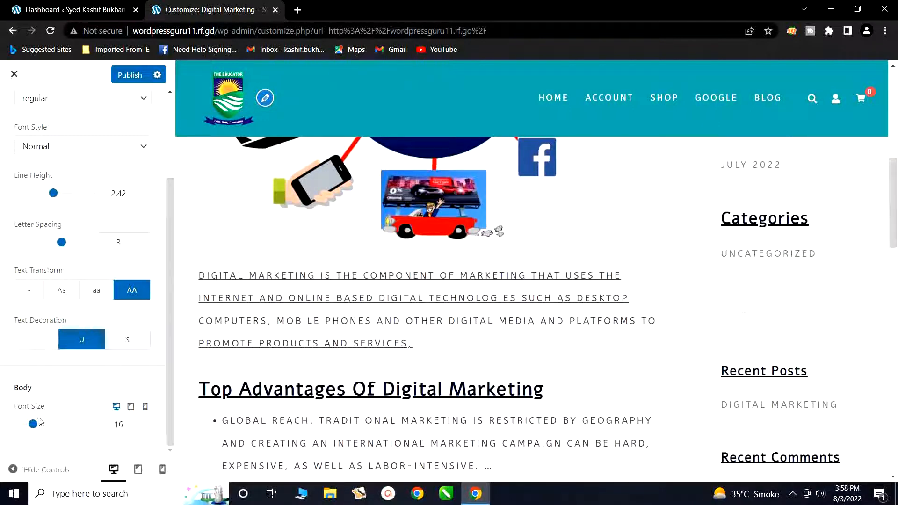
Try a body font size of 23, set it to 15 and return to the Typography overview
{"action": "left_click_drag", "start_coordinate": [33, 424], "coordinate": [49, 424]}
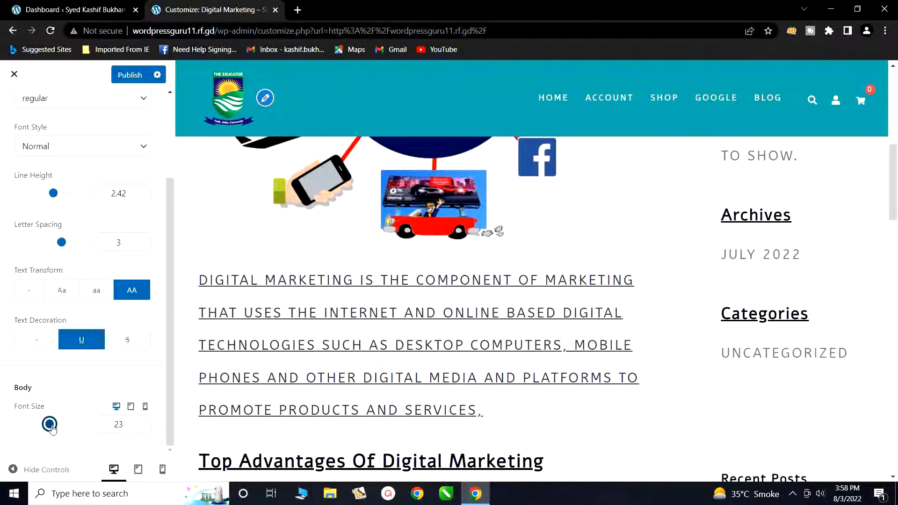
{"action": "left_click_drag", "start_coordinate": [50, 424], "coordinate": [30, 427]}
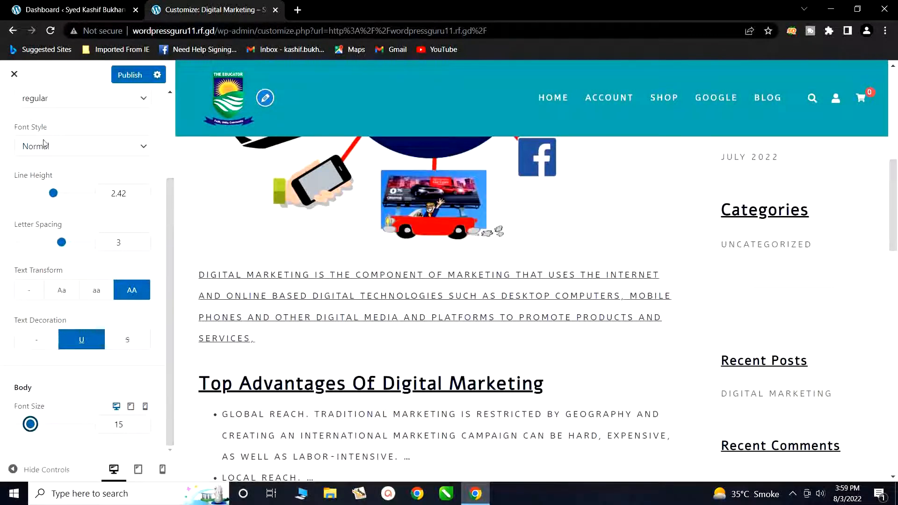
{"action": "scroll", "coordinate": [47, 145], "scroll_direction": "up", "scroll_amount": 3}
{"action": "left_click", "coordinate": [13, 109]}
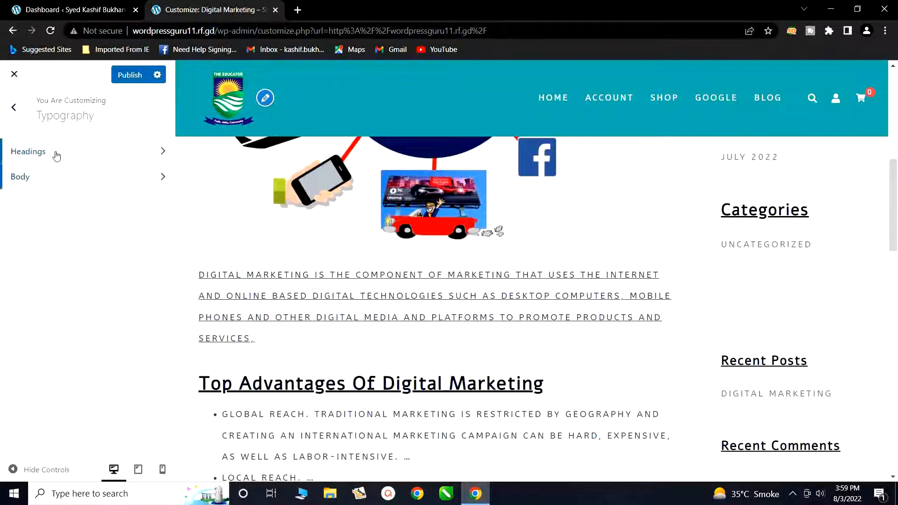
Review the Headings and Body typography settings against the title, headings, paragraphs and lists in the post preview
{"action": "scroll", "coordinate": [275, 277], "scroll_direction": "up", "scroll_amount": 3}
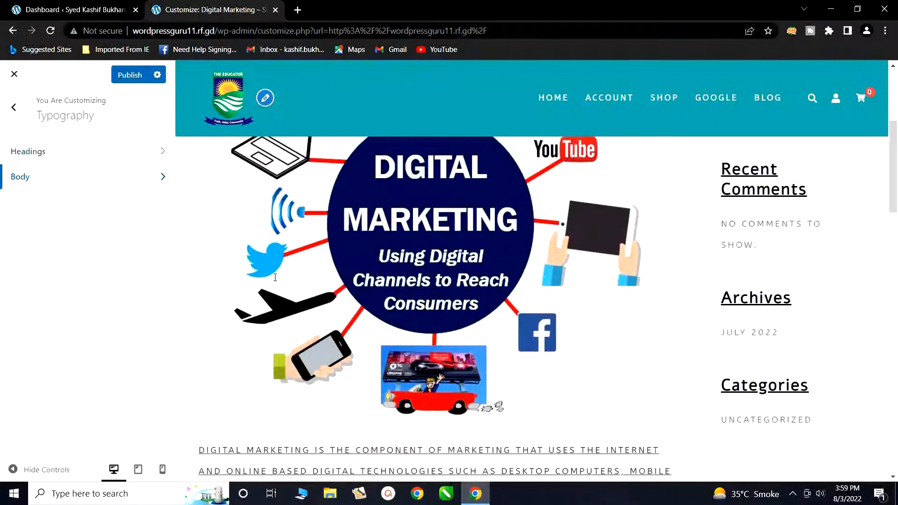
{"action": "scroll", "coordinate": [214, 202], "scroll_direction": "up", "scroll_amount": 5}
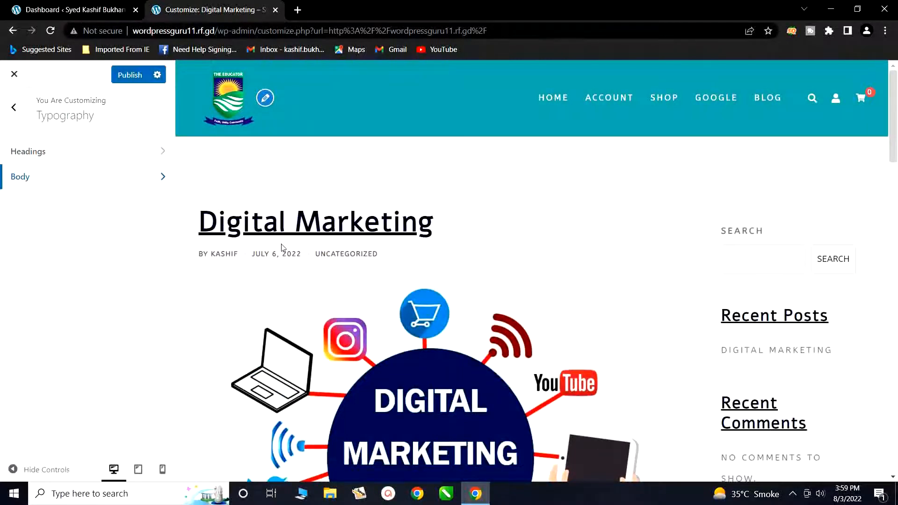
{"action": "scroll", "coordinate": [313, 225], "scroll_direction": "down", "scroll_amount": 10}
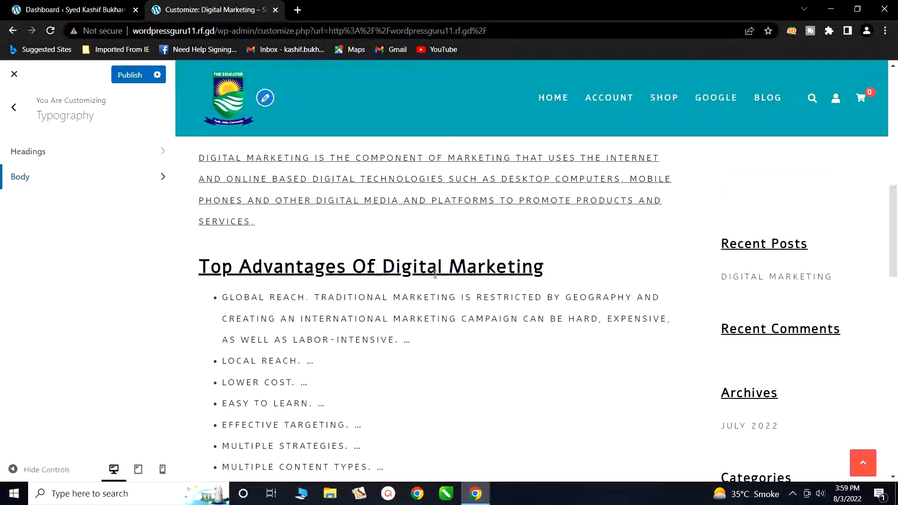
{"action": "left_click", "coordinate": [147, 156]}
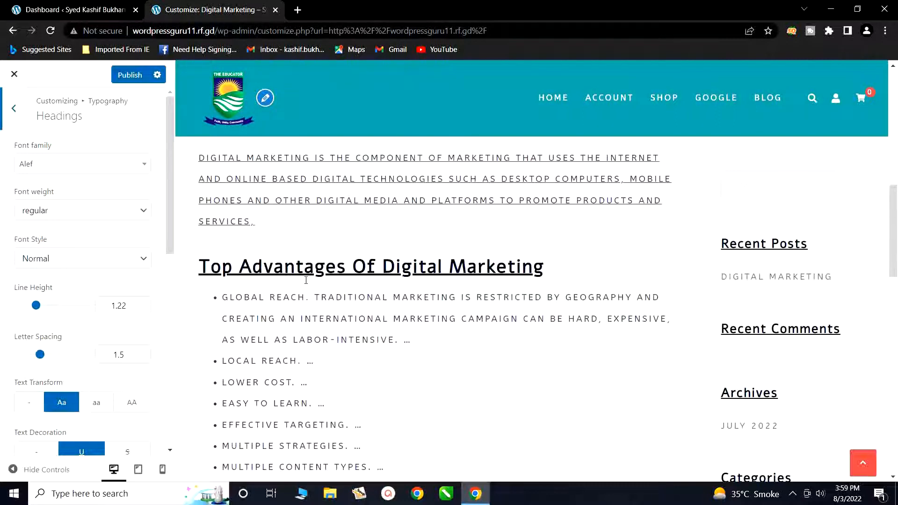
{"action": "scroll", "coordinate": [305, 280], "scroll_direction": "up", "scroll_amount": 4}
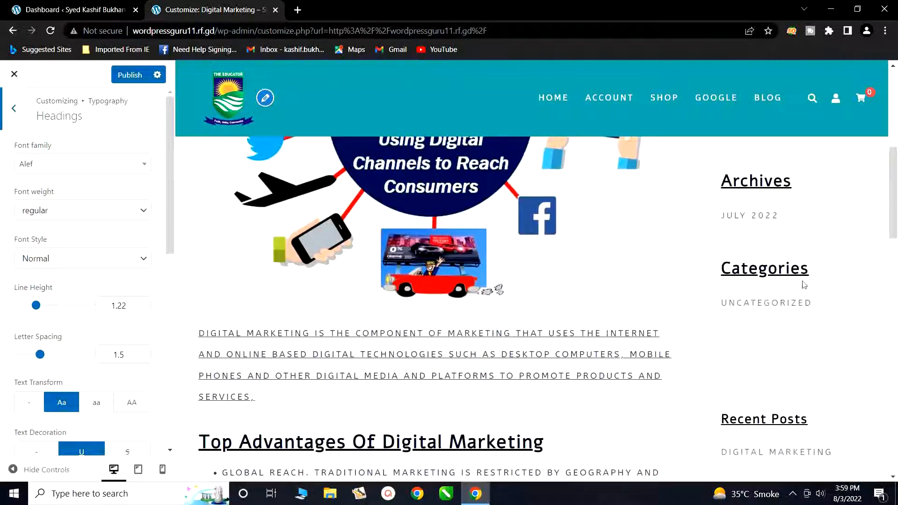
{"action": "scroll", "coordinate": [355, 289], "scroll_direction": "up", "scroll_amount": 7}
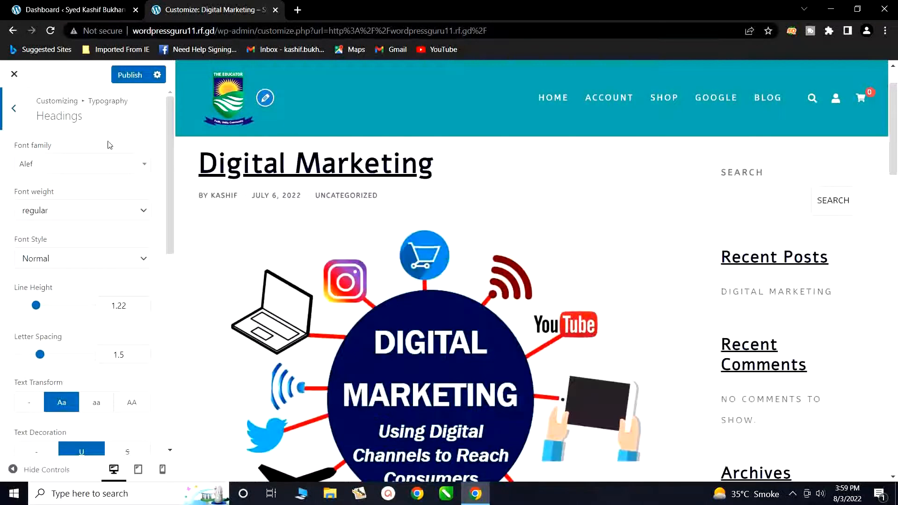
{"action": "scroll", "coordinate": [306, 286], "scroll_direction": "down", "scroll_amount": 6}
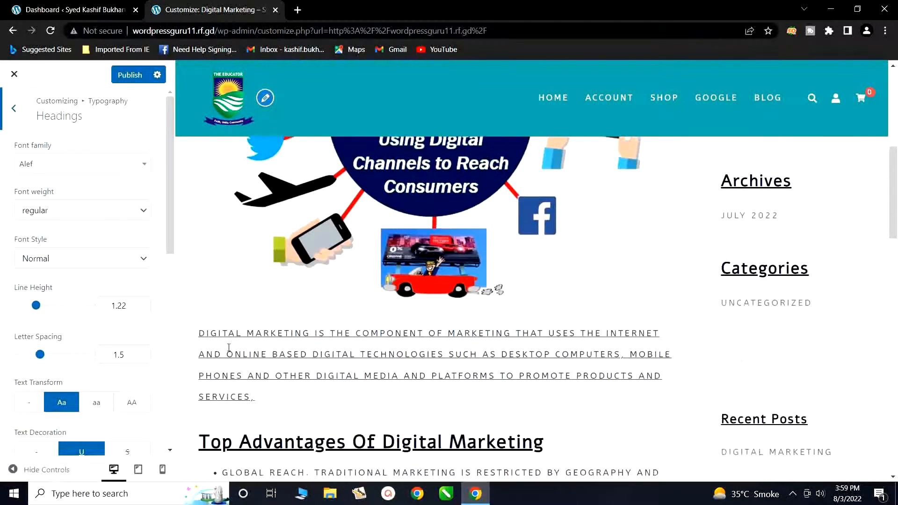
{"action": "left_click", "coordinate": [16, 118]}
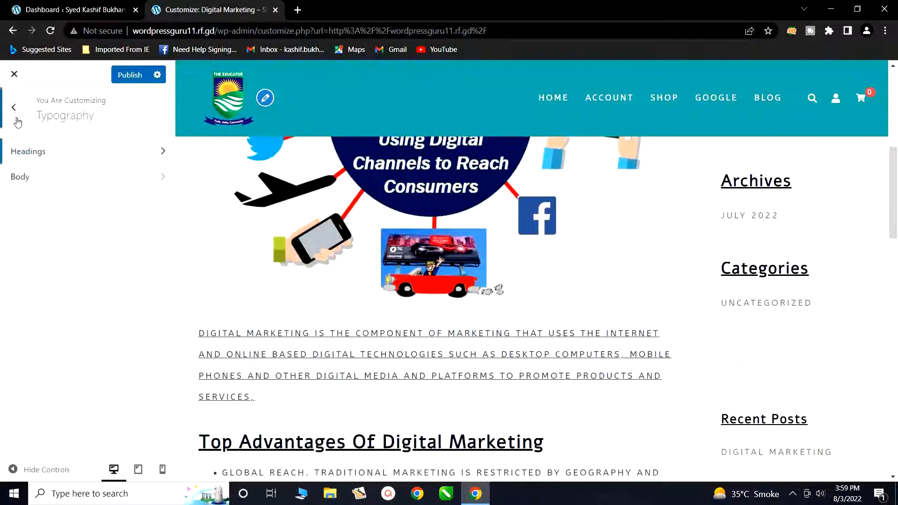
{"action": "left_click", "coordinate": [19, 177]}
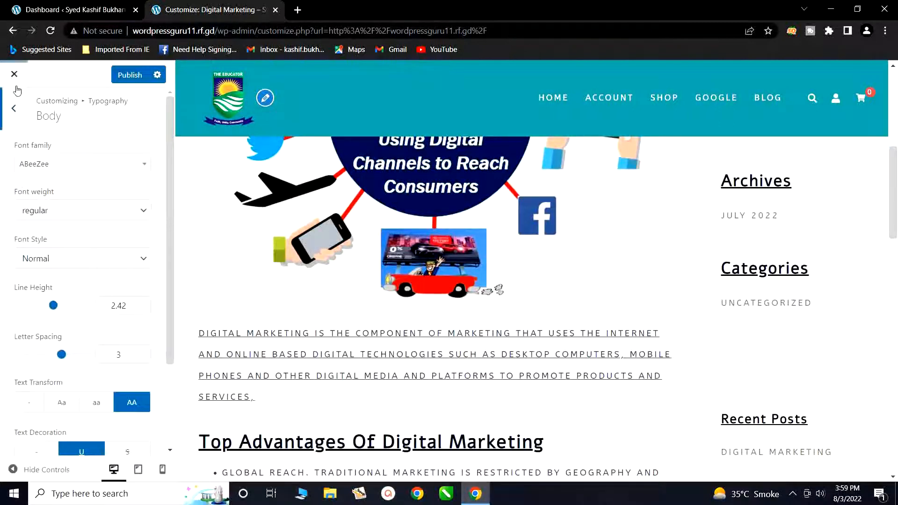
Leave Typography, open the Colors settings and look through the general, link, heading and form field color options
{"action": "left_click", "coordinate": [15, 109]}
{"action": "left_click", "coordinate": [15, 109]}
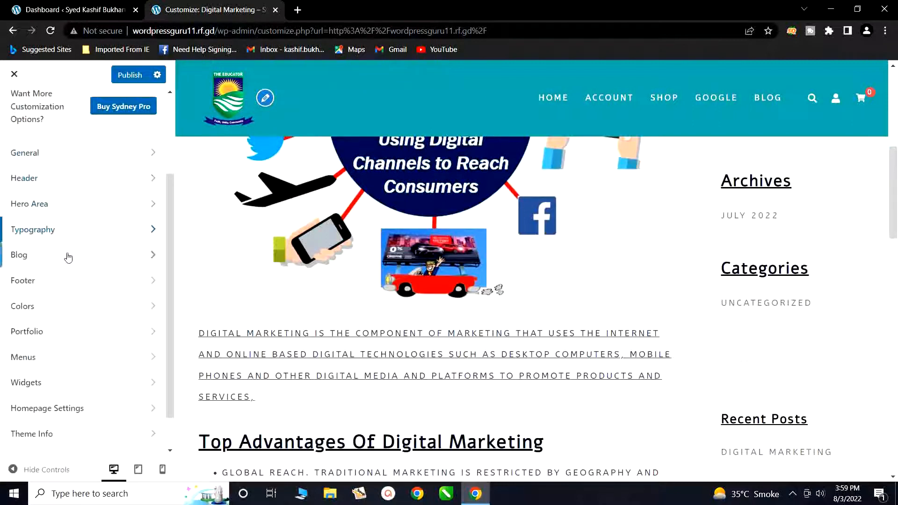
{"action": "left_click", "coordinate": [41, 312]}
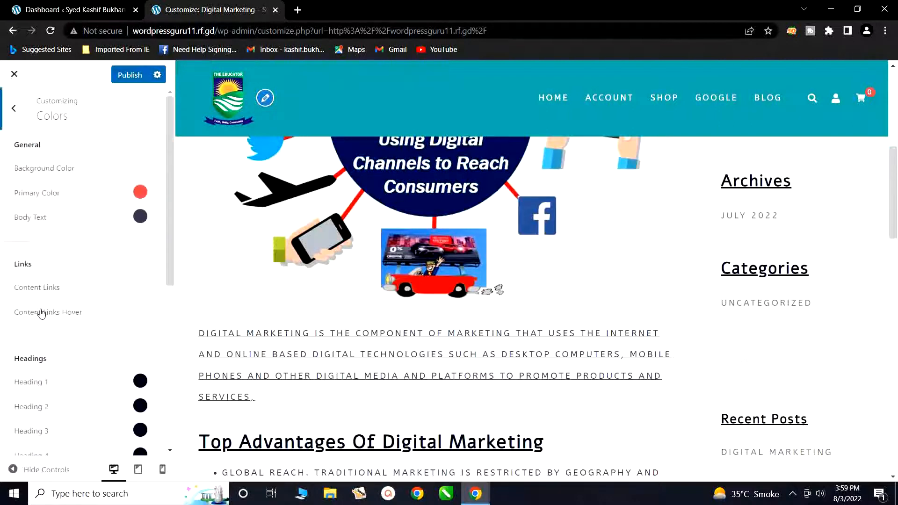
{"action": "scroll", "coordinate": [262, 291], "scroll_direction": "up", "scroll_amount": 7}
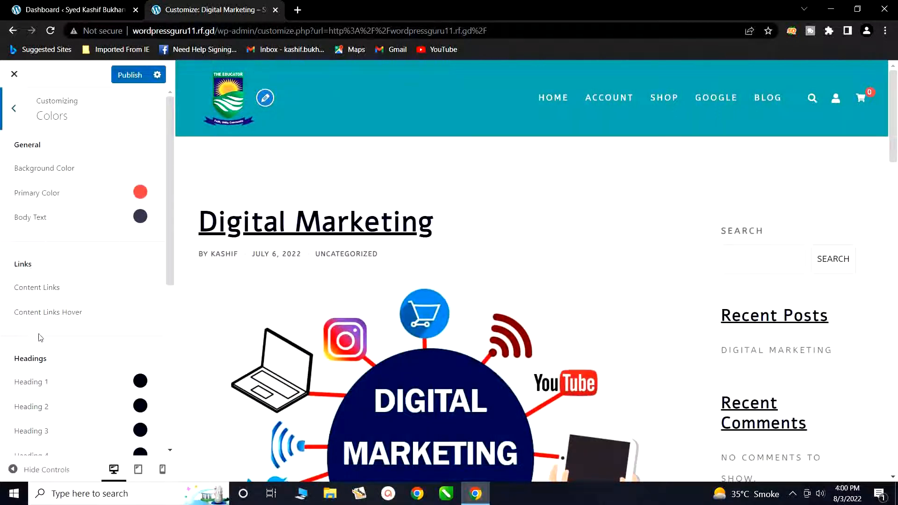
{"action": "scroll", "coordinate": [41, 346], "scroll_direction": "down", "scroll_amount": 4}
{"action": "scroll", "coordinate": [41, 354], "scroll_direction": "down", "scroll_amount": 1}
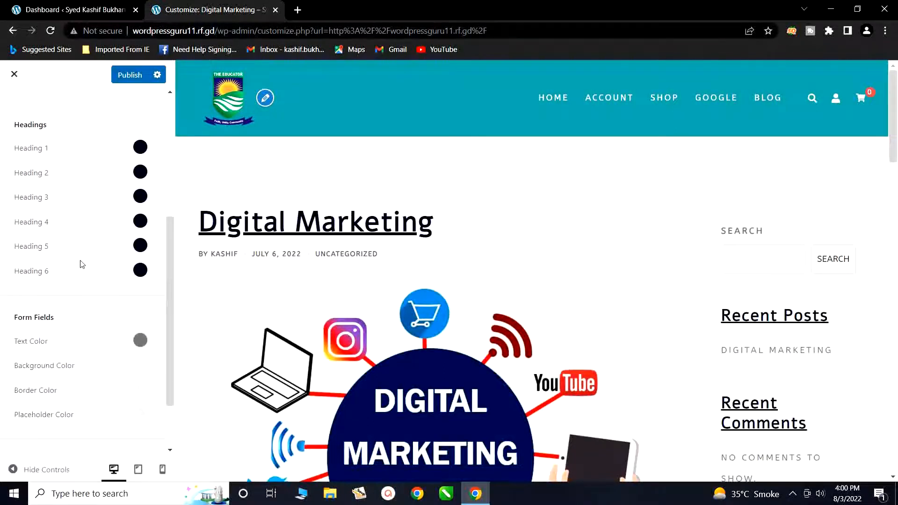
{"action": "scroll", "coordinate": [83, 262], "scroll_direction": "up", "scroll_amount": 5}
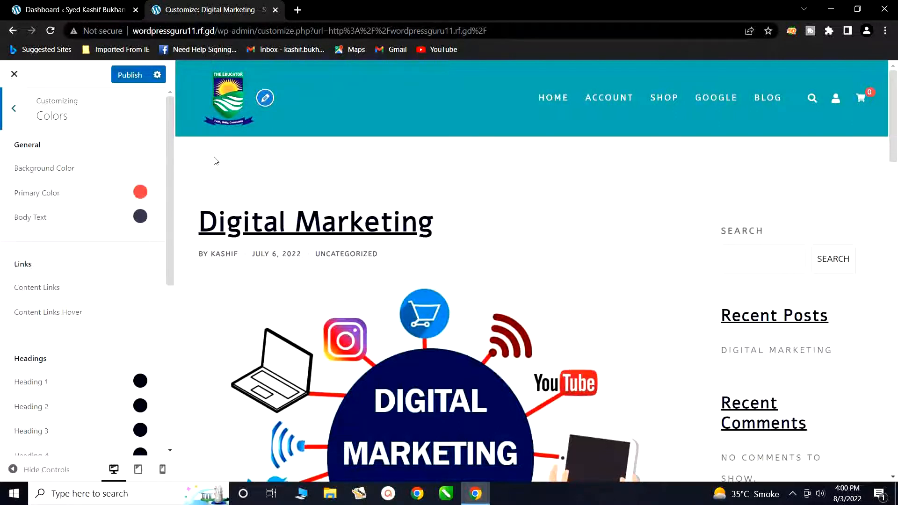
Try green #81d742 as the site background color and check the post preview down to the footer
{"action": "left_click", "coordinate": [142, 169]}
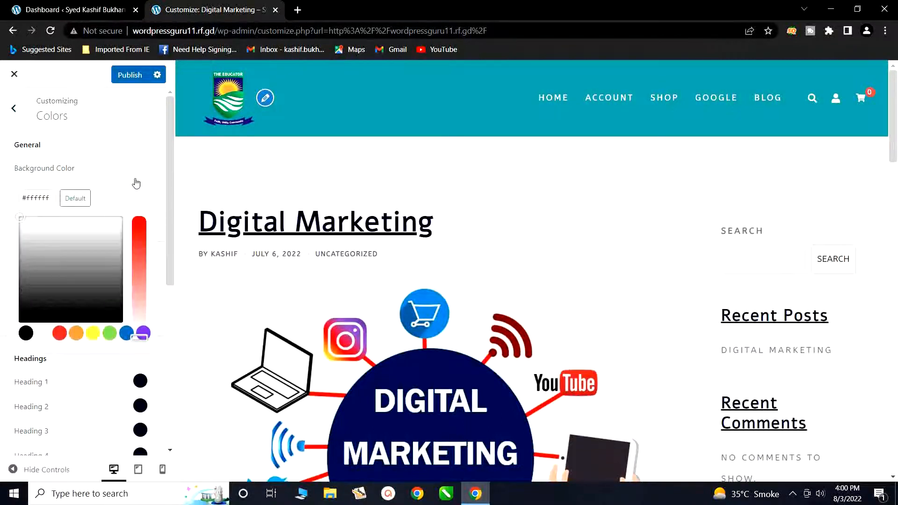
{"action": "left_click", "coordinate": [109, 333]}
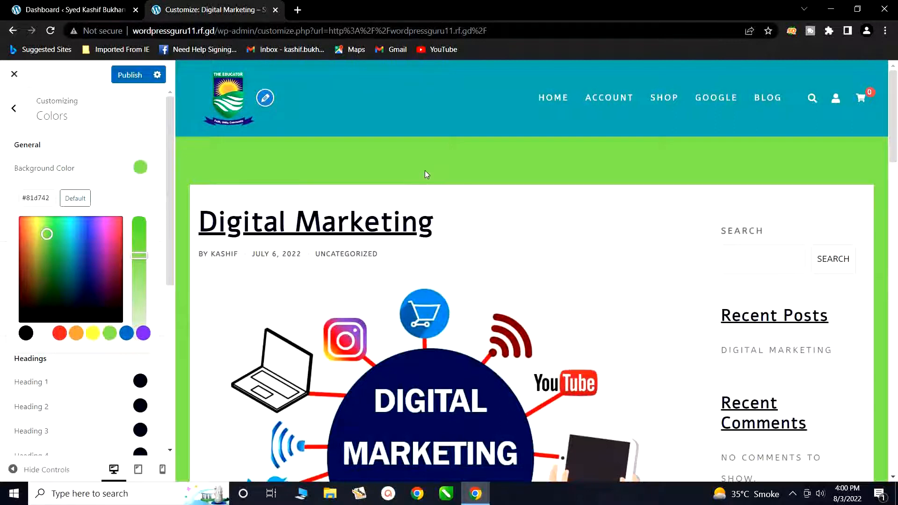
{"action": "scroll", "coordinate": [424, 170], "scroll_direction": "down", "scroll_amount": 8}
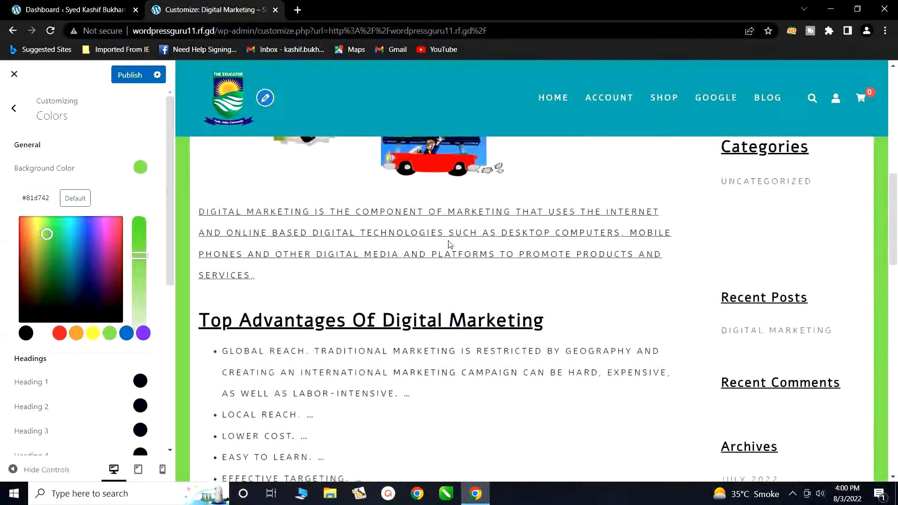
{"action": "scroll", "coordinate": [448, 243], "scroll_direction": "down", "scroll_amount": 15}
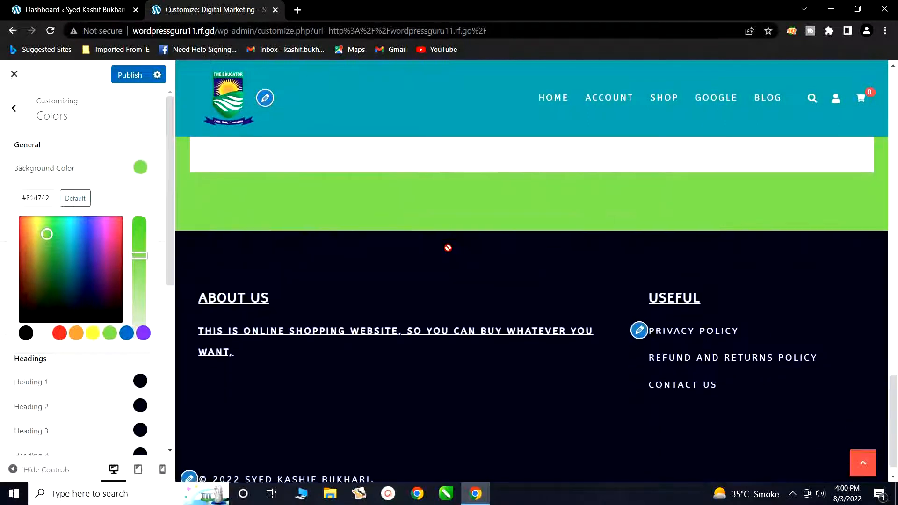
{"action": "scroll", "coordinate": [448, 247], "scroll_direction": "up", "scroll_amount": 20}
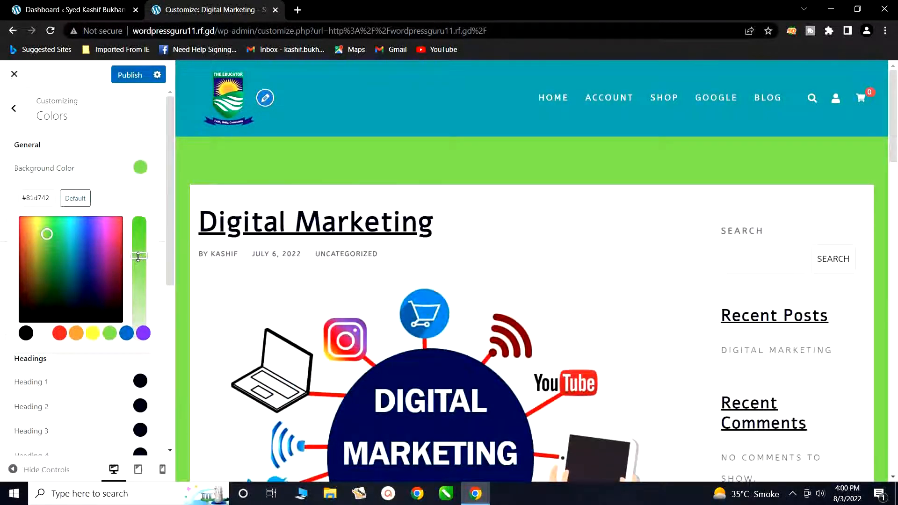
Shift the green background to the stronger shade #67d622
{"action": "mouse_move", "coordinate": [138, 256]}
{"action": "left_mouse_down"}
{"action": "mouse_move", "coordinate": [139, 233]}
{"action": "mouse_move", "coordinate": [138, 303]}
{"action": "mouse_move", "coordinate": [141, 243]}
{"action": "left_mouse_up"}
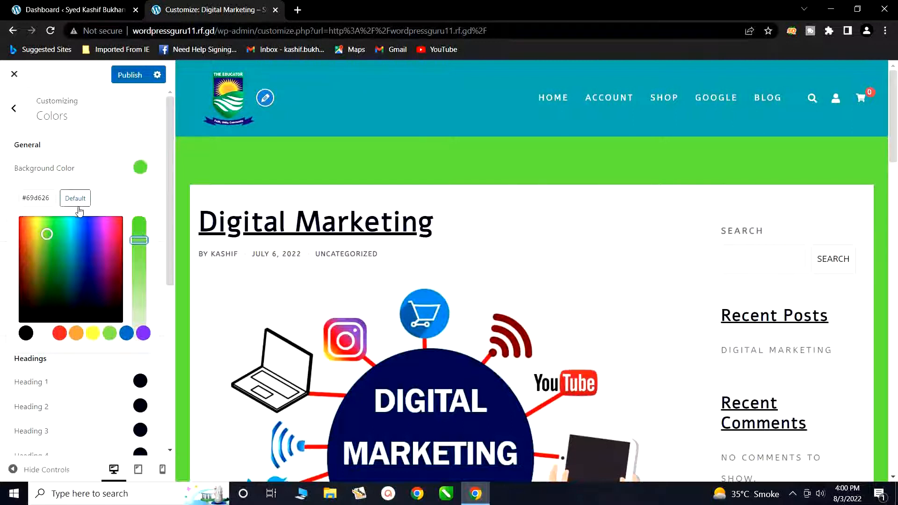
{"action": "mouse_move", "coordinate": [138, 238]}
{"action": "left_mouse_down"}
{"action": "mouse_move", "coordinate": [140, 224]}
{"action": "mouse_move", "coordinate": [139, 238]}
{"action": "left_mouse_up"}
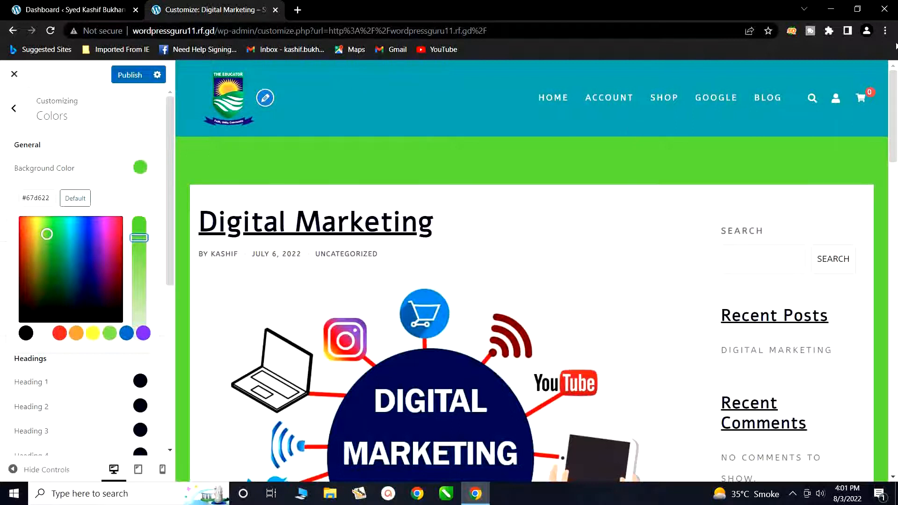
{"action": "left_click", "coordinate": [828, 32]}
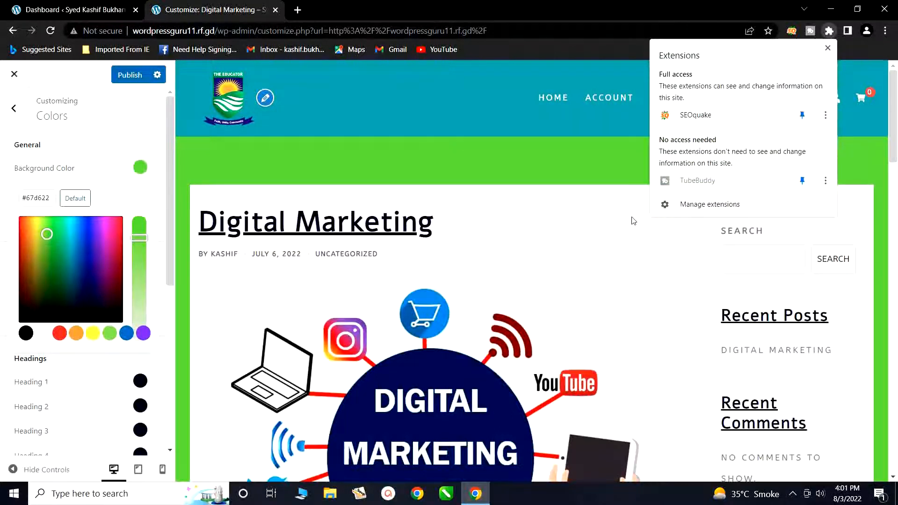
{"action": "left_click", "coordinate": [587, 221]}
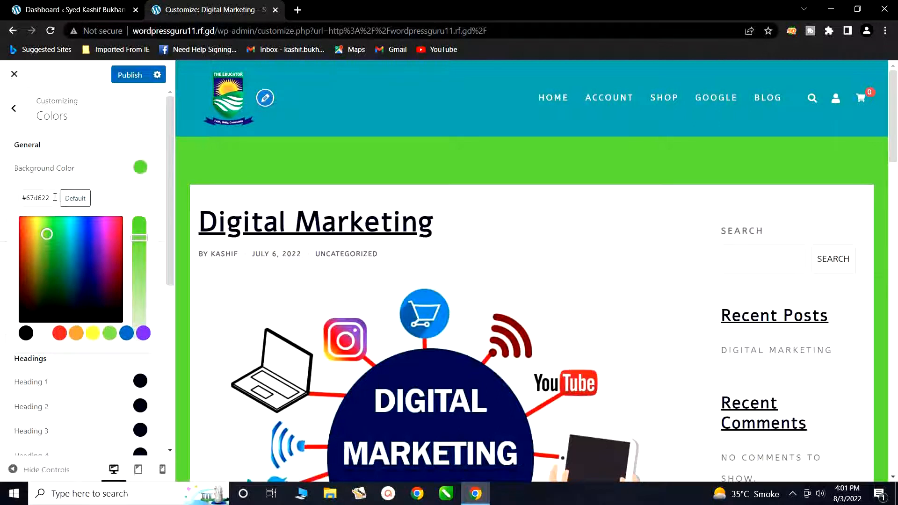
Set the site background color back to white and close its color picker
{"action": "left_click_drag", "start_coordinate": [50, 198], "coordinate": [21, 197]}
{"action": "left_click", "coordinate": [140, 167]}
{"action": "left_click", "coordinate": [141, 167]}
{"action": "left_click", "coordinate": [42, 333]}
{"action": "left_click", "coordinate": [132, 164]}
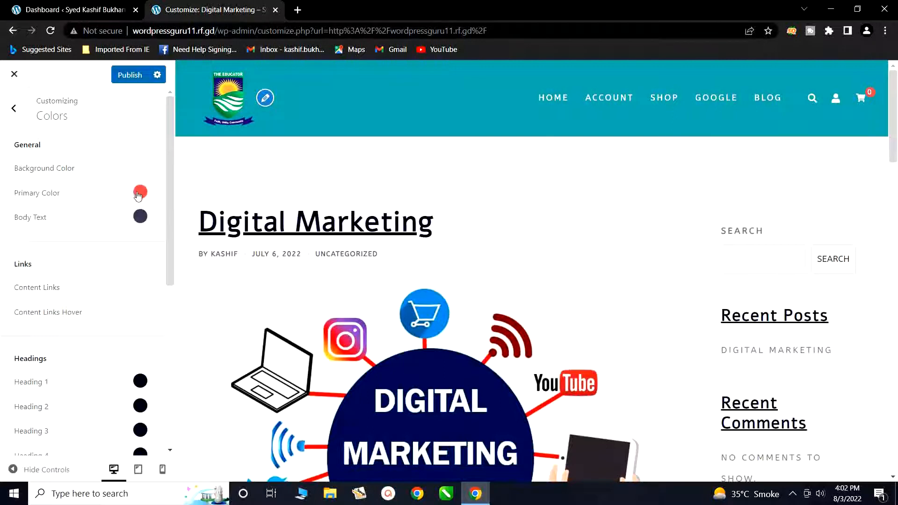
Set the primary color to green #81d742, with the comment links and scroll-up button shown in the preview
{"action": "scroll", "coordinate": [778, 297], "scroll_direction": "down", "scroll_amount": 15}
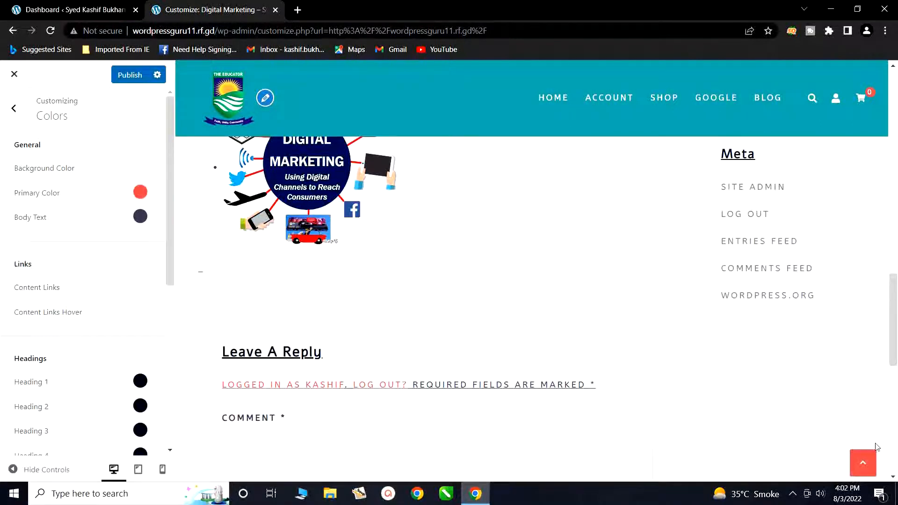
{"action": "left_click", "coordinate": [140, 192]}
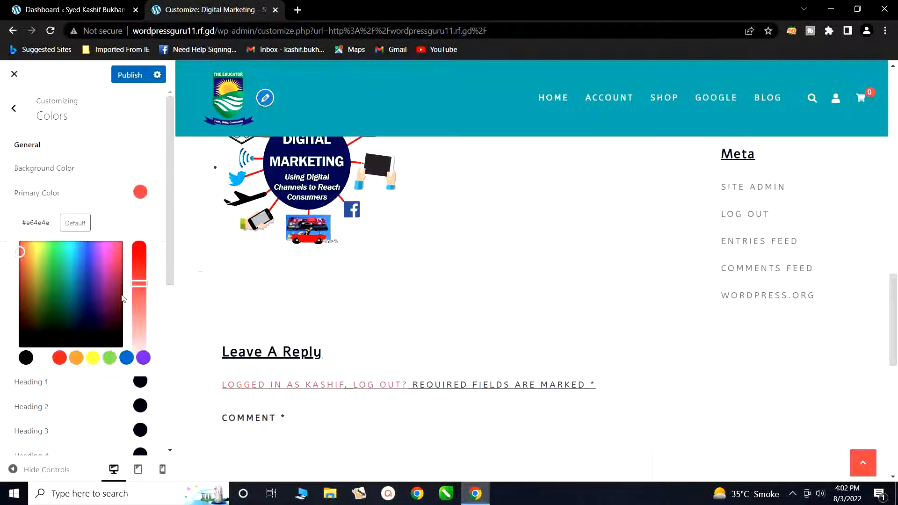
{"action": "left_click", "coordinate": [110, 359]}
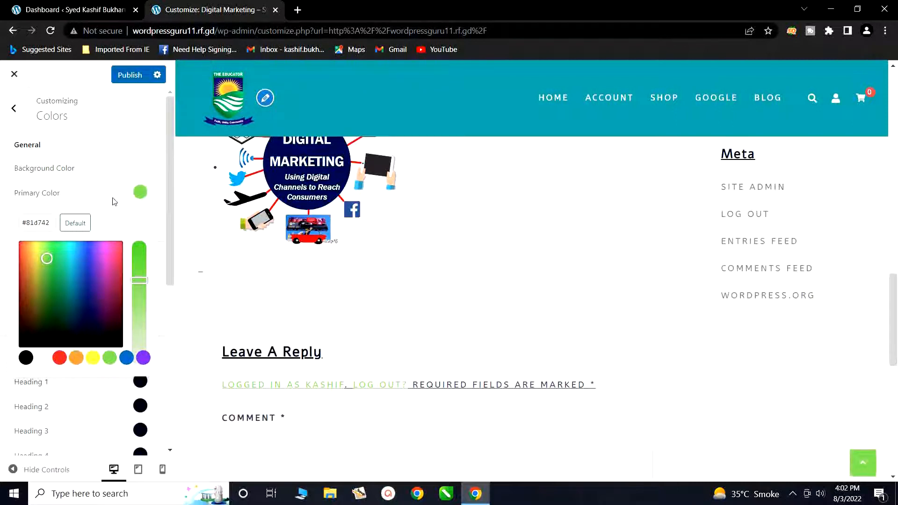
{"action": "left_click", "coordinate": [124, 193]}
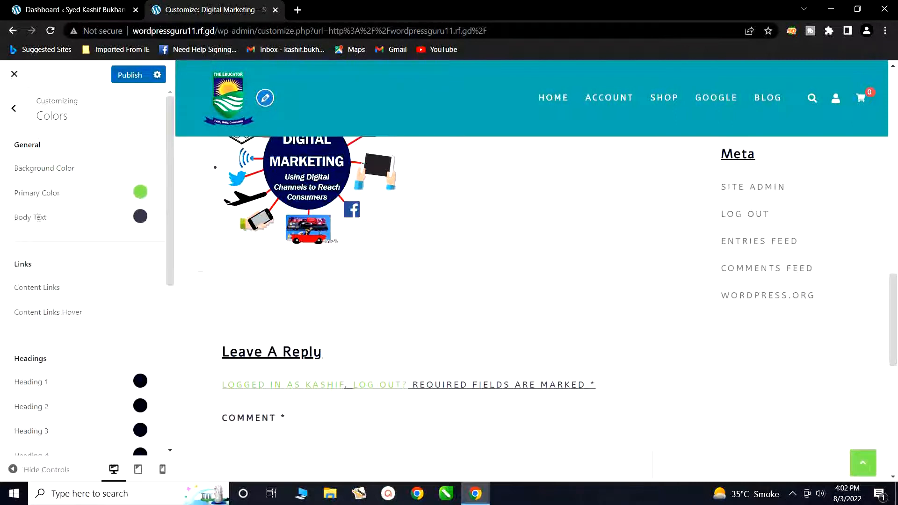
Set the body text color to red #dd3333 and check the paragraphs and lists in the post preview
{"action": "left_click", "coordinate": [140, 216]}
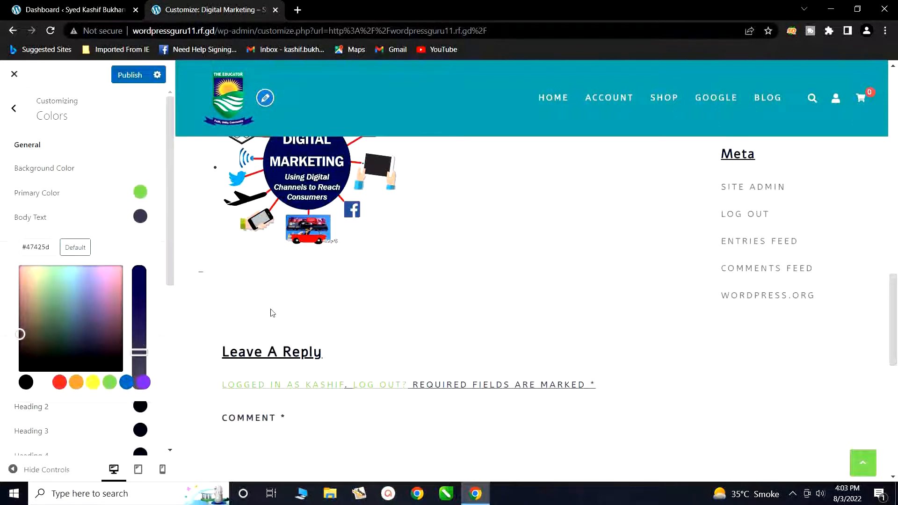
{"action": "scroll", "coordinate": [272, 311], "scroll_direction": "up", "scroll_amount": 5}
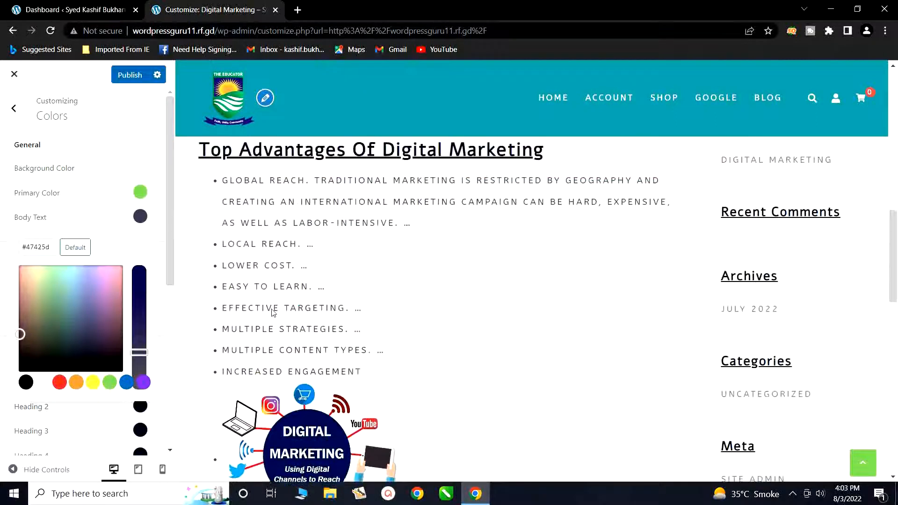
{"action": "left_click", "coordinate": [60, 382]}
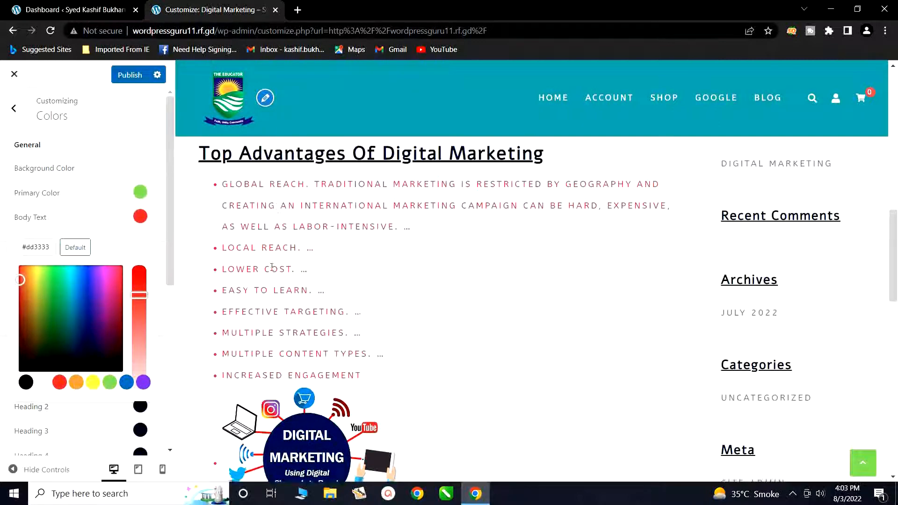
{"action": "scroll", "coordinate": [275, 249], "scroll_direction": "up", "scroll_amount": 5}
{"action": "scroll", "coordinate": [273, 272], "scroll_direction": "up", "scroll_amount": 9}
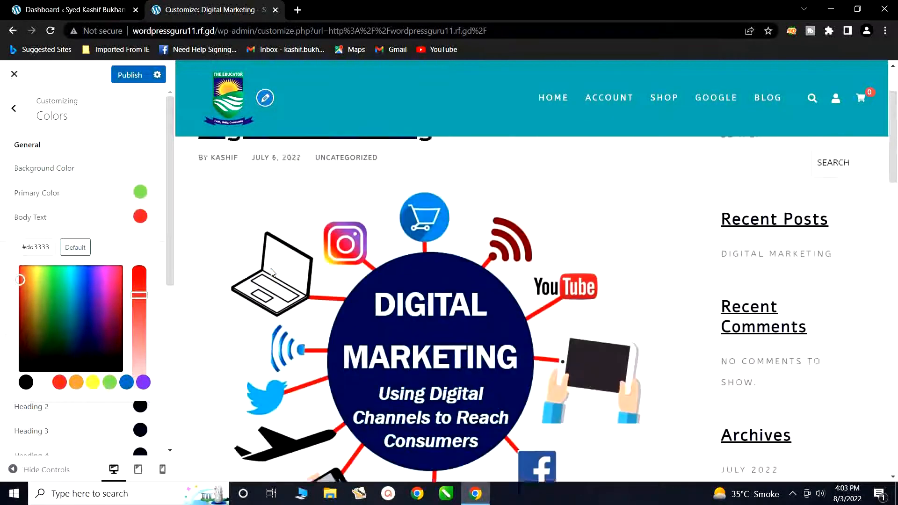
{"action": "scroll", "coordinate": [271, 270], "scroll_direction": "down", "scroll_amount": 10}
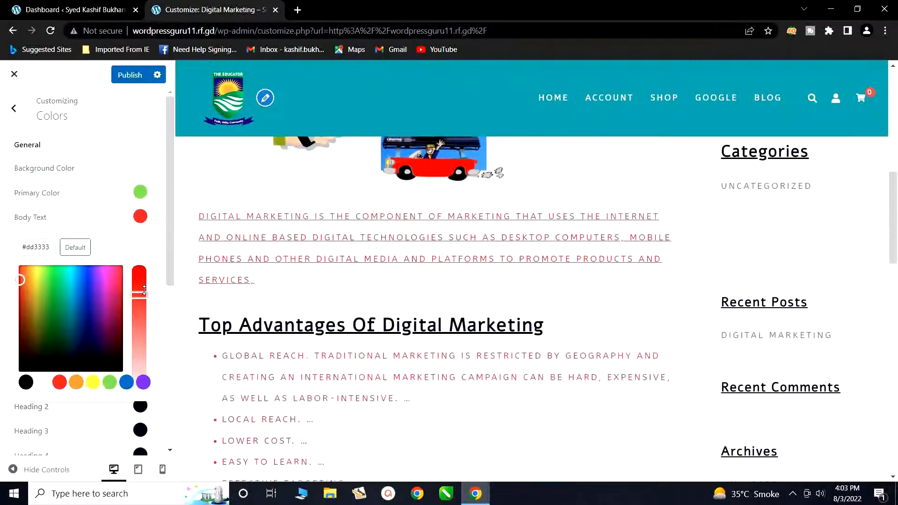
Raise the red body text color to full saturation and check the bulleted list in the preview
{"action": "left_click_drag", "start_coordinate": [138, 295], "coordinate": [138, 263]}
{"action": "left_click", "coordinate": [159, 225]}
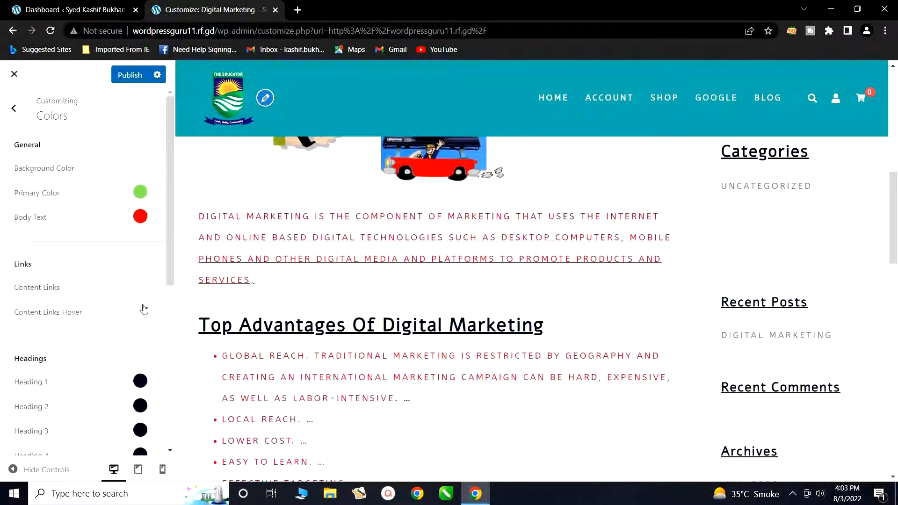
{"action": "scroll", "coordinate": [144, 309], "scroll_direction": "down", "scroll_amount": 2}
{"action": "scroll", "coordinate": [318, 373], "scroll_direction": "down", "scroll_amount": 5}
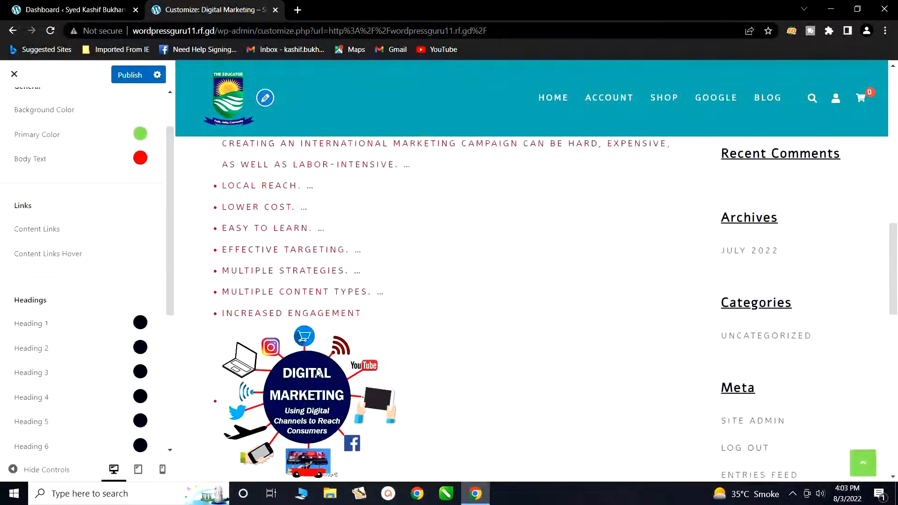
Set the content links color to dark red and close its color picker
{"action": "scroll", "coordinate": [318, 373], "scroll_direction": "down", "scroll_amount": 6}
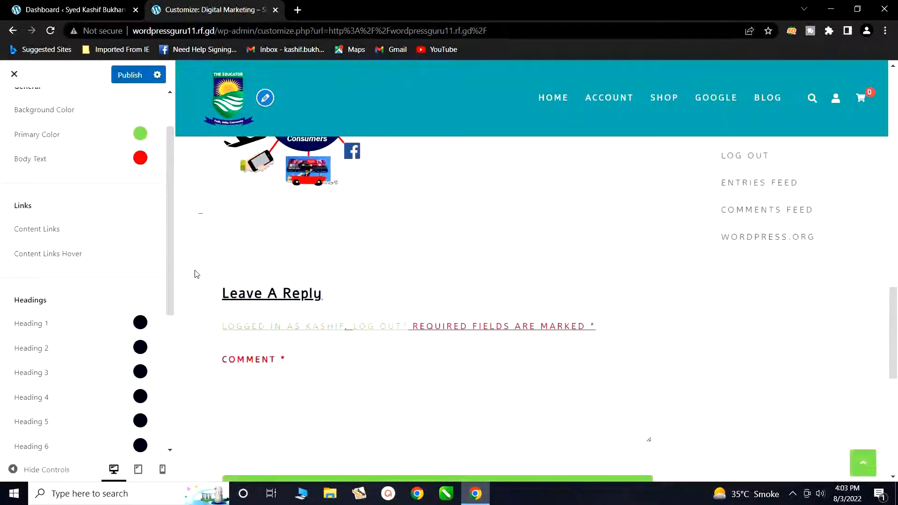
{"action": "left_click", "coordinate": [140, 229]}
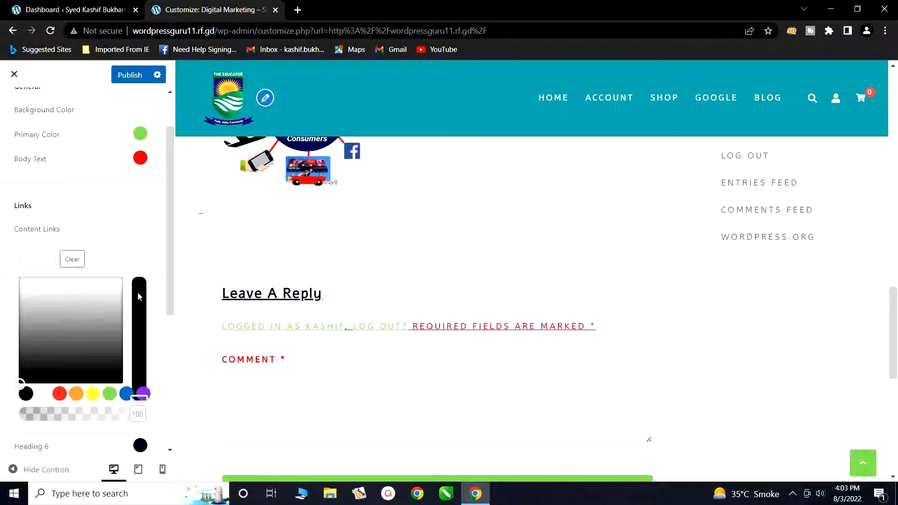
{"action": "left_click_drag", "start_coordinate": [138, 296], "coordinate": [140, 286]}
{"action": "left_click", "coordinate": [117, 282]}
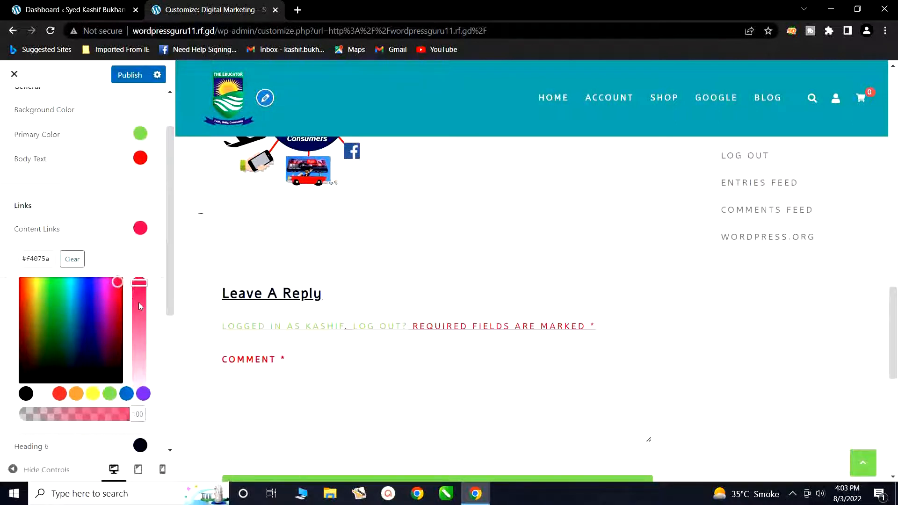
{"action": "left_click_drag", "start_coordinate": [52, 284], "coordinate": [117, 317]}
{"action": "left_click", "coordinate": [158, 206]}
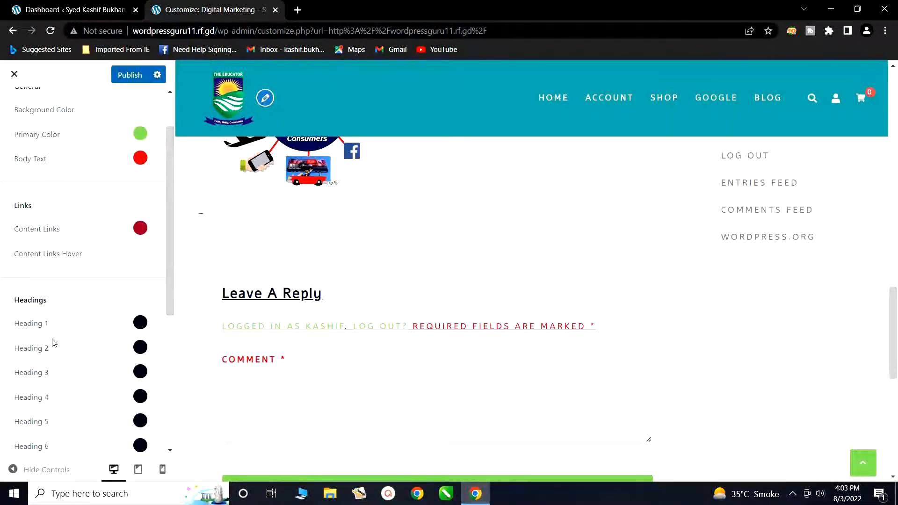
Try crimson #e50041 for Heading 2, check the sidebar headings in the preview, and settle on green #40b700
{"action": "left_click", "coordinate": [140, 350]}
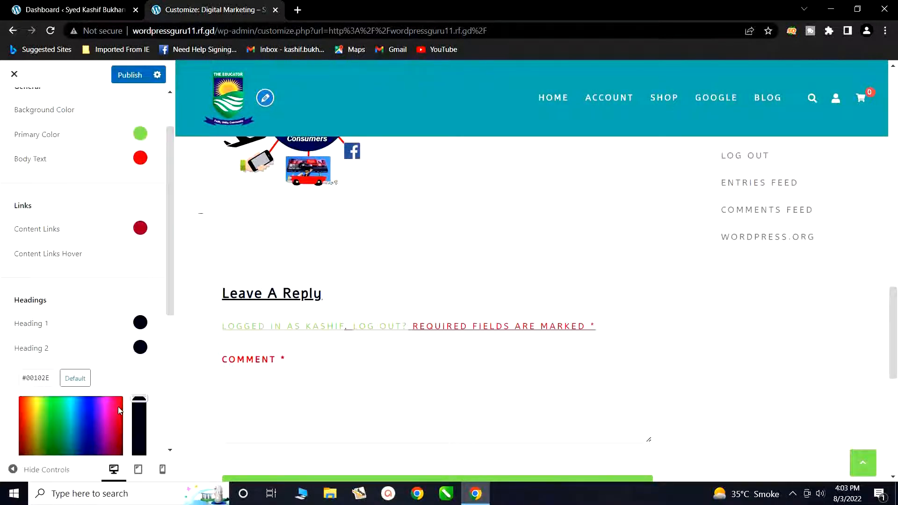
{"action": "left_click", "coordinate": [117, 406]}
{"action": "scroll", "coordinate": [343, 330], "scroll_direction": "up", "scroll_amount": 6}
{"action": "scroll", "coordinate": [343, 329], "scroll_direction": "up", "scroll_amount": 5}
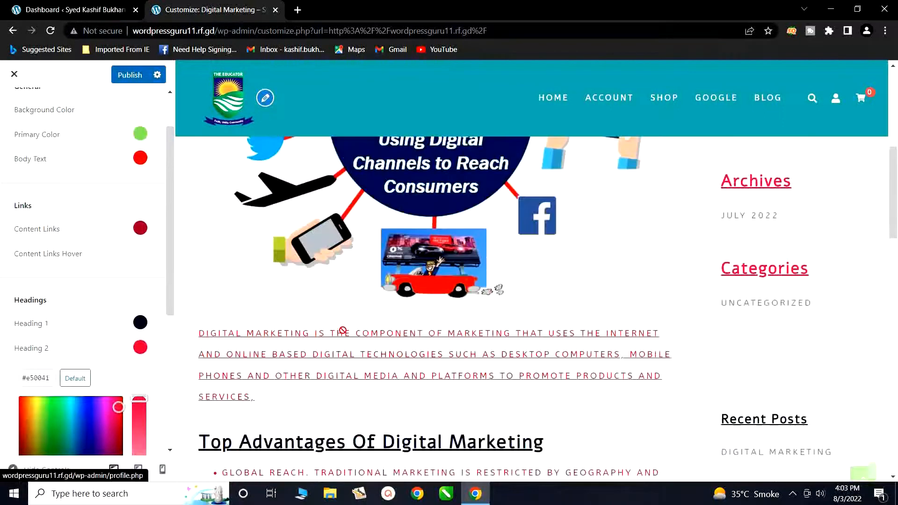
{"action": "scroll", "coordinate": [343, 329], "scroll_direction": "up", "scroll_amount": 5}
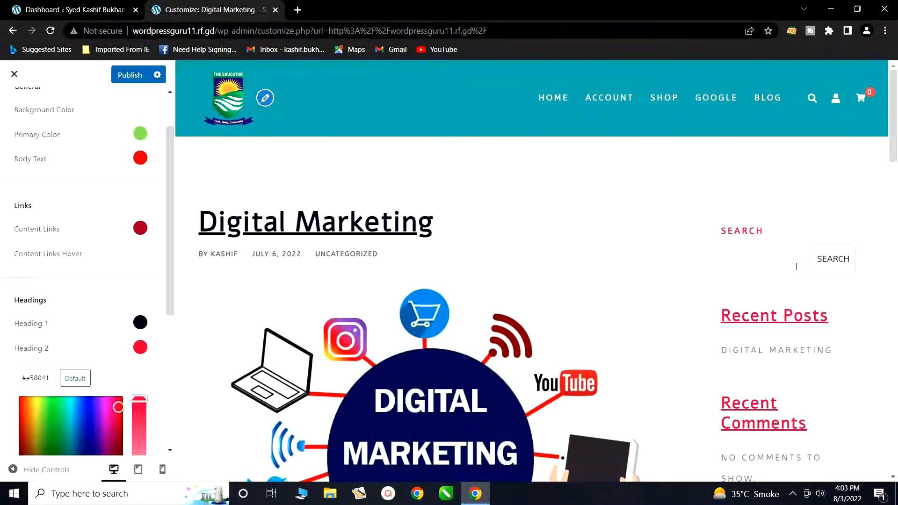
{"action": "scroll", "coordinate": [795, 266], "scroll_direction": "down", "scroll_amount": 4}
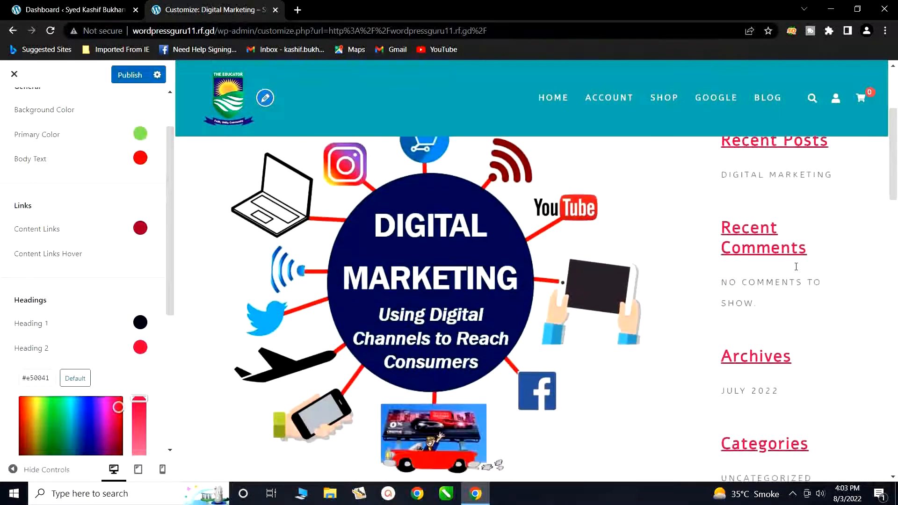
{"action": "scroll", "coordinate": [796, 272], "scroll_direction": "up", "scroll_amount": 4}
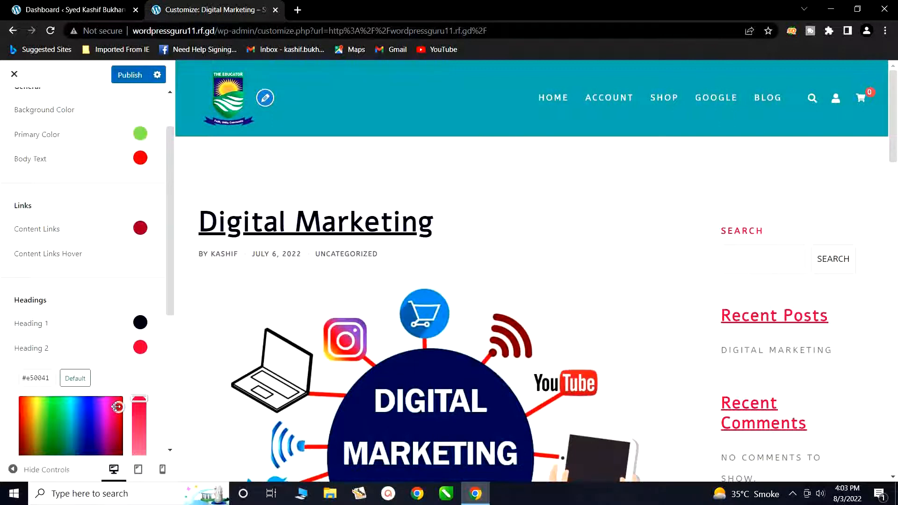
{"action": "left_click_drag", "start_coordinate": [119, 407], "coordinate": [45, 426]}
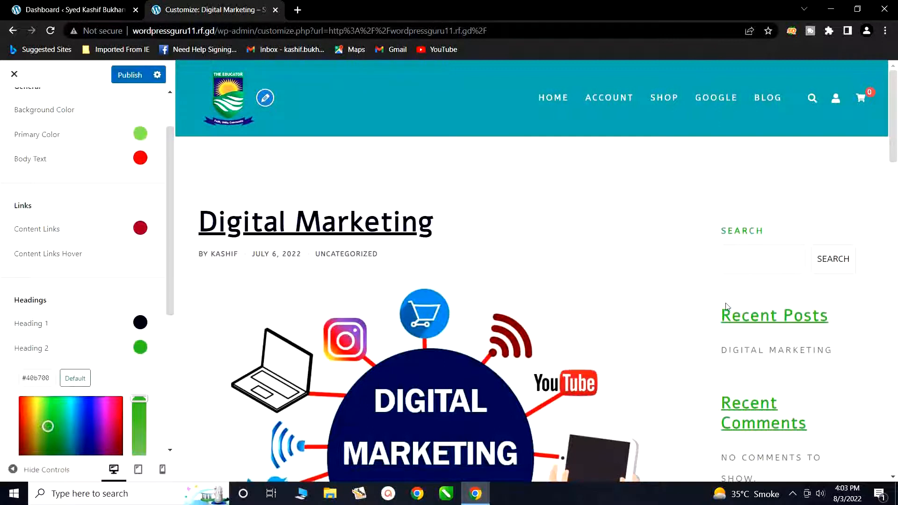
{"action": "left_click", "coordinate": [160, 302]}
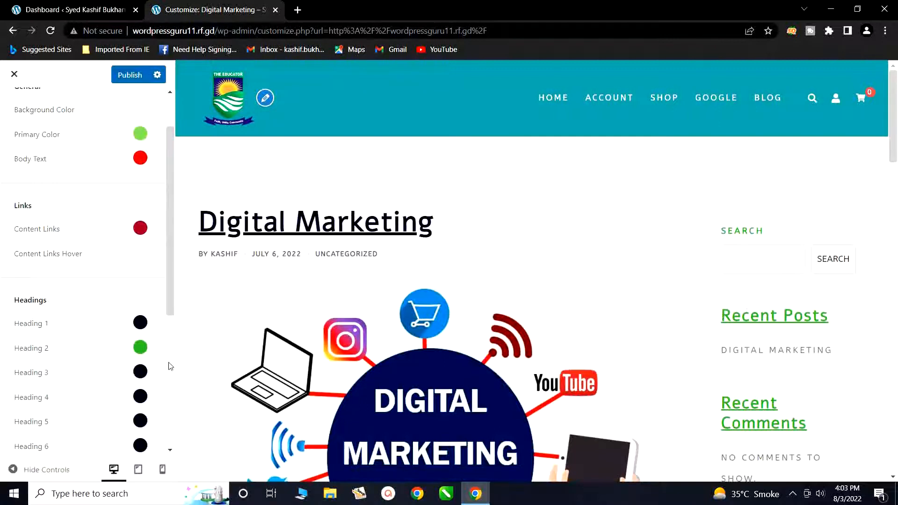
Set the Heading 1 color to dark red #ad0031 and check the post title against the other headings in the preview
{"action": "left_click", "coordinate": [139, 323]}
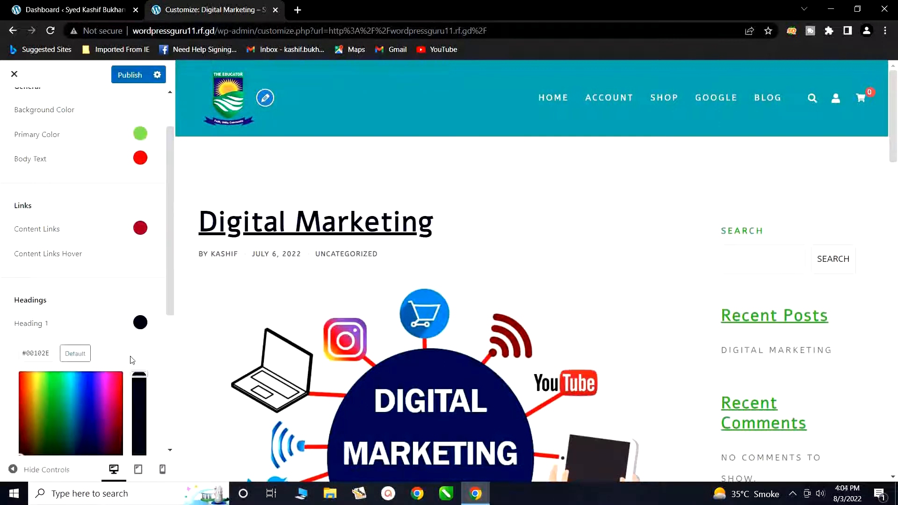
{"action": "left_click", "coordinate": [19, 384]}
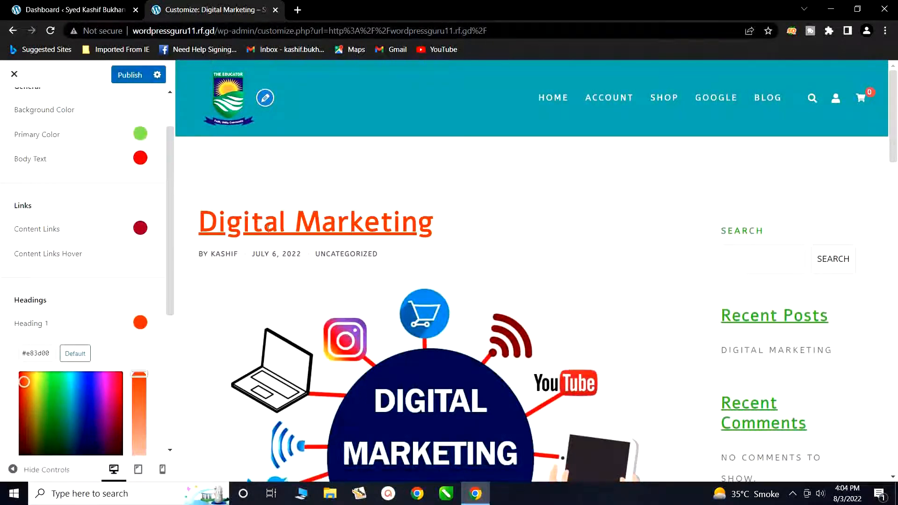
{"action": "left_click_drag", "start_coordinate": [23, 382], "coordinate": [119, 406]}
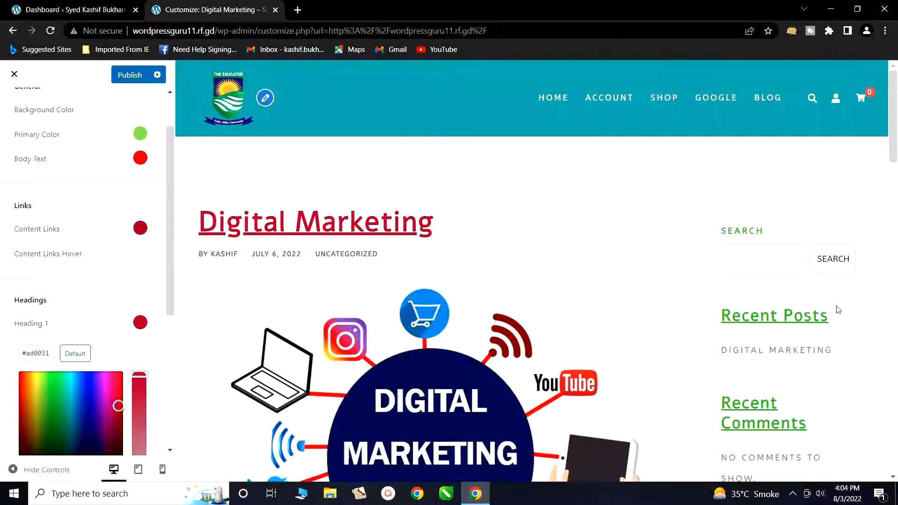
{"action": "scroll", "coordinate": [800, 325], "scroll_direction": "down", "scroll_amount": 3}
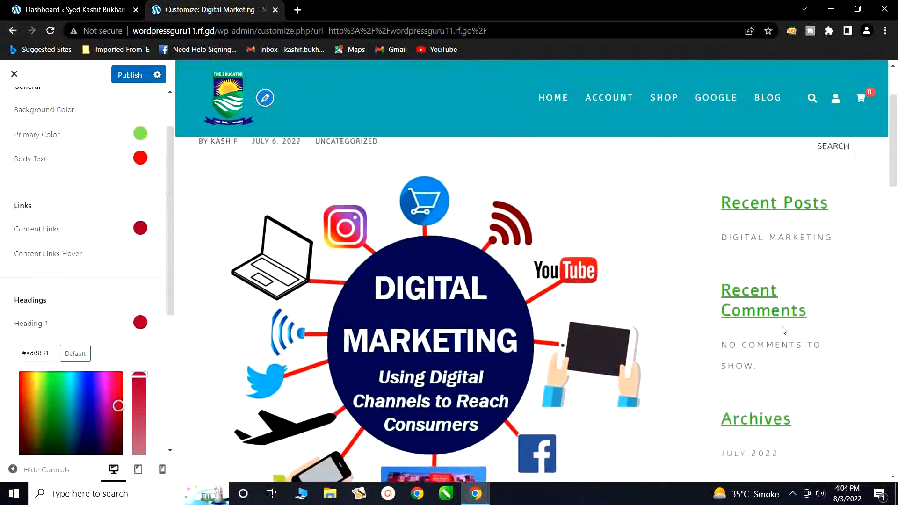
{"action": "scroll", "coordinate": [660, 280], "scroll_direction": "up", "scroll_amount": 3}
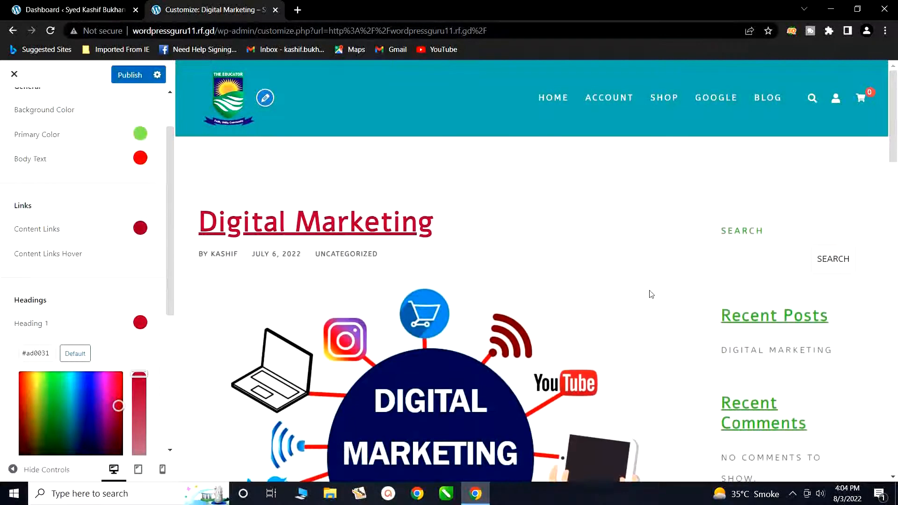
{"action": "scroll", "coordinate": [279, 221], "scroll_direction": "down", "scroll_amount": 12}
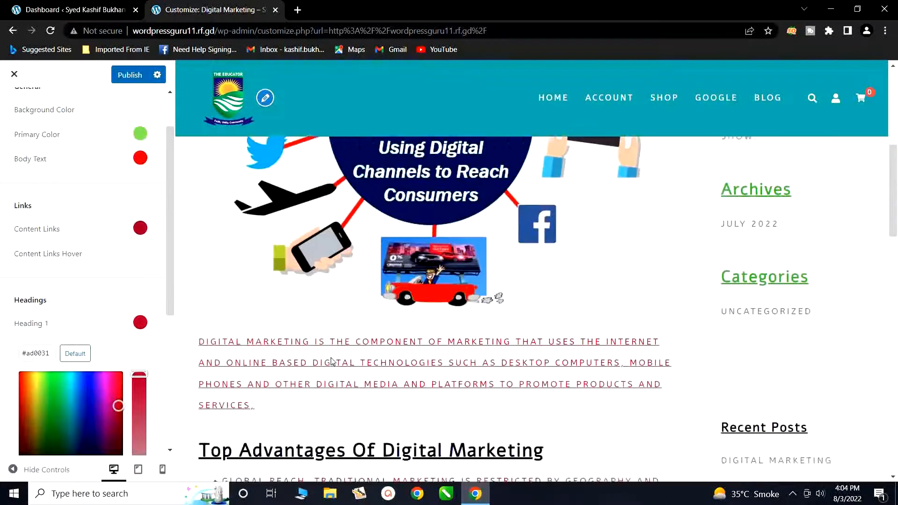
{"action": "scroll", "coordinate": [834, 291], "scroll_direction": "up", "scroll_amount": 10}
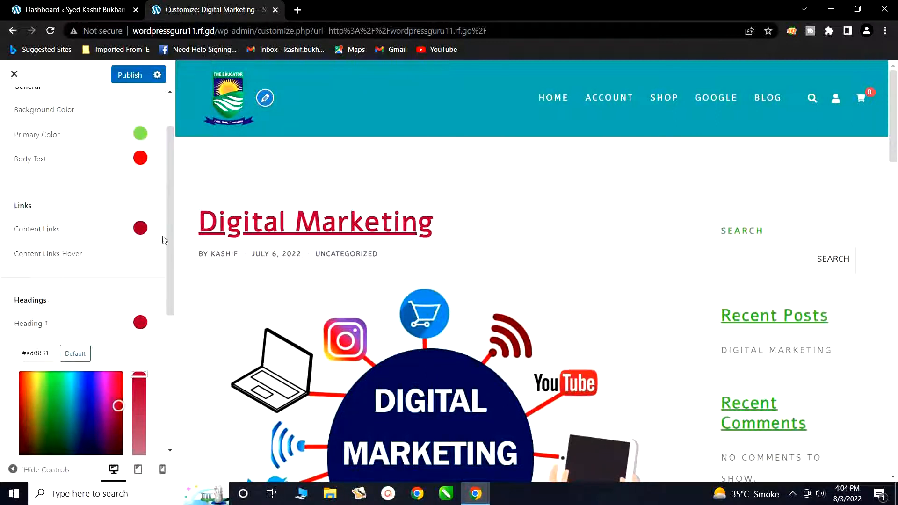
{"action": "left_click", "coordinate": [162, 293]}
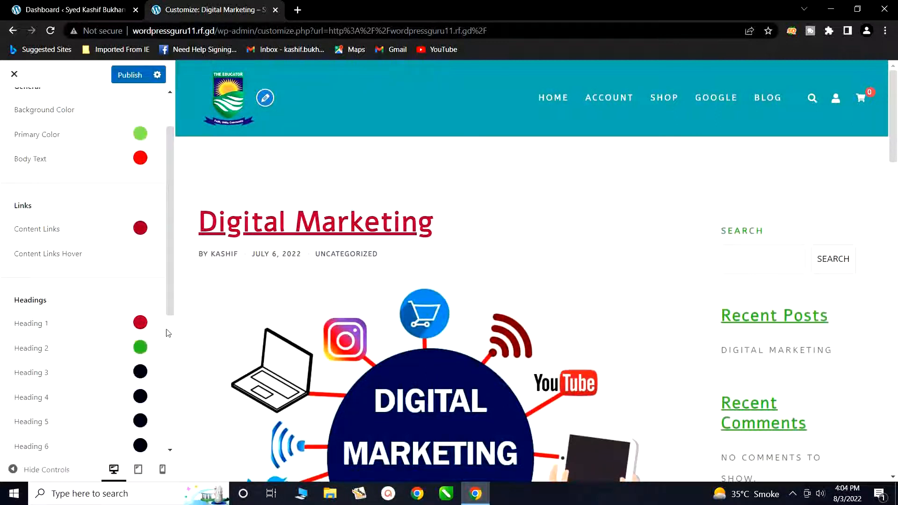
Set the Heading 3 color to pink #ed0072 and check the "Top Advantages Of Digital Marketing" heading in the preview
{"action": "left_click", "coordinate": [141, 371]}
{"action": "scroll", "coordinate": [327, 302], "scroll_direction": "down", "scroll_amount": 6}
{"action": "scroll", "coordinate": [331, 293], "scroll_direction": "down", "scroll_amount": 5}
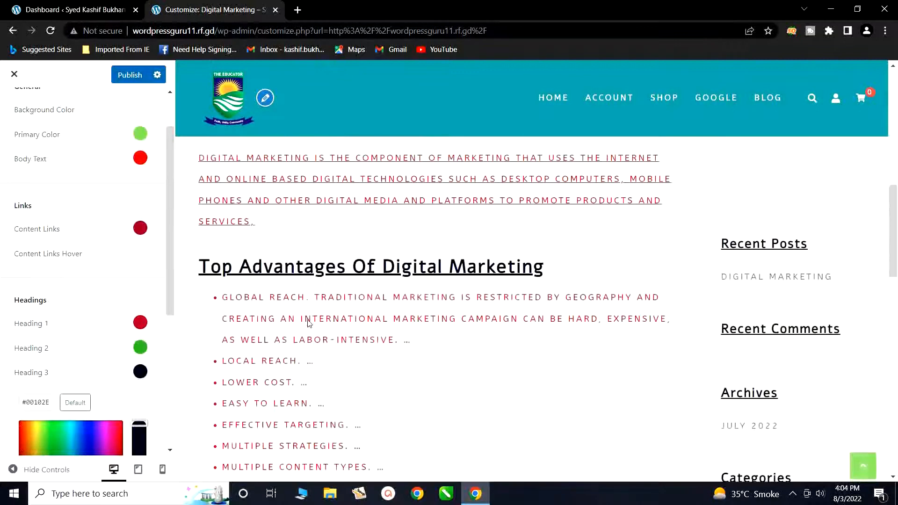
{"action": "left_click", "coordinate": [115, 428]}
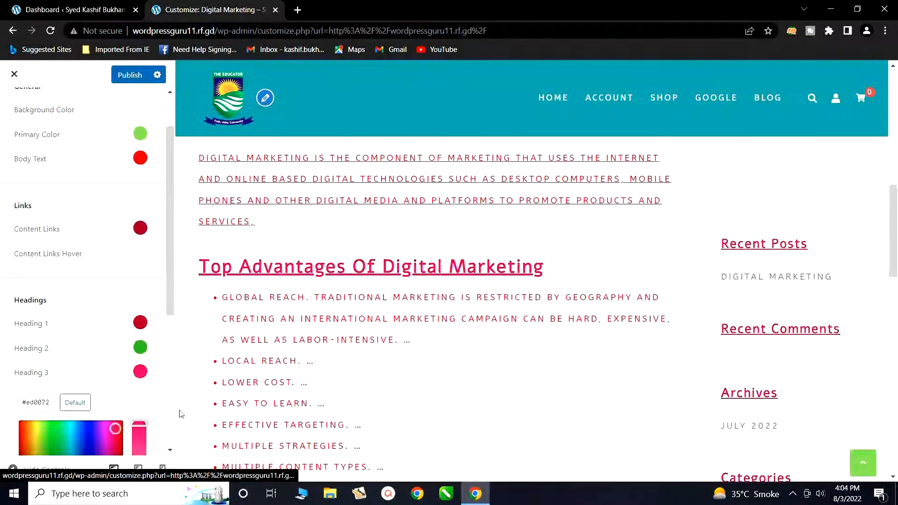
{"action": "left_click_drag", "start_coordinate": [202, 271], "coordinate": [548, 271]}
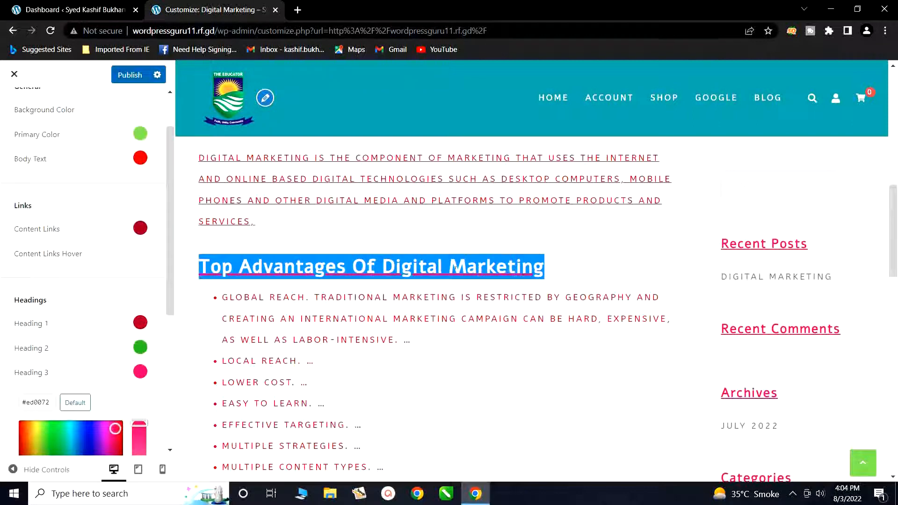
{"action": "scroll", "coordinate": [339, 367], "scroll_direction": "down", "scroll_amount": 5}
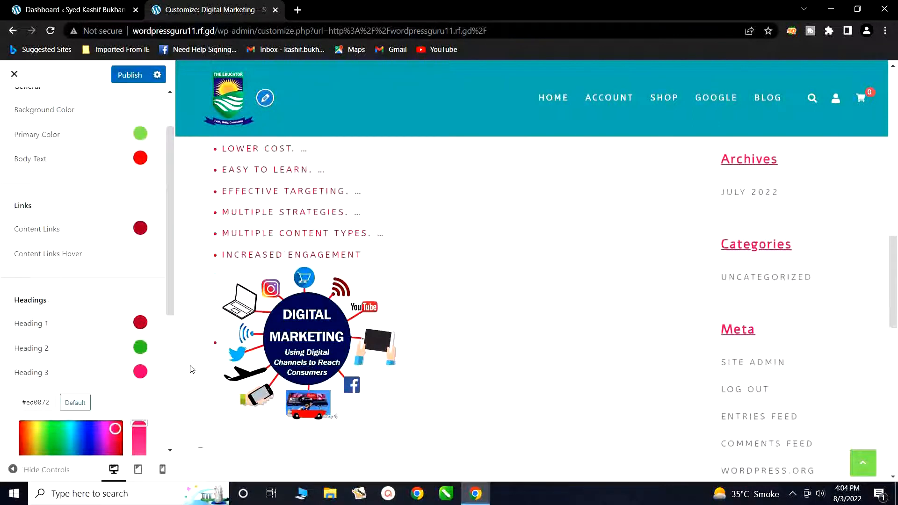
Set the sidebar background color to red #ff0505 with the post's sidebar in view
{"action": "scroll", "coordinate": [116, 328], "scroll_direction": "down", "scroll_amount": 2}
{"action": "scroll", "coordinate": [116, 328], "scroll_direction": "down", "scroll_amount": 5}
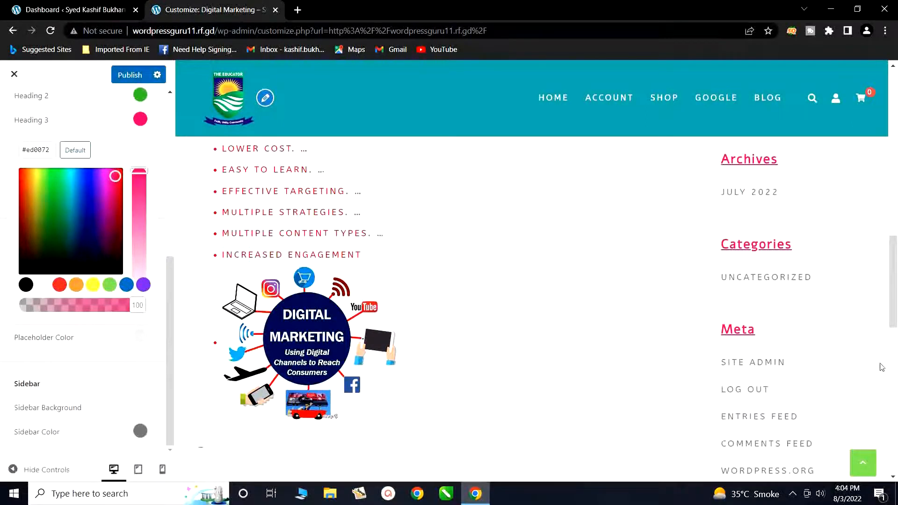
{"action": "scroll", "coordinate": [813, 283], "scroll_direction": "up", "scroll_amount": 7}
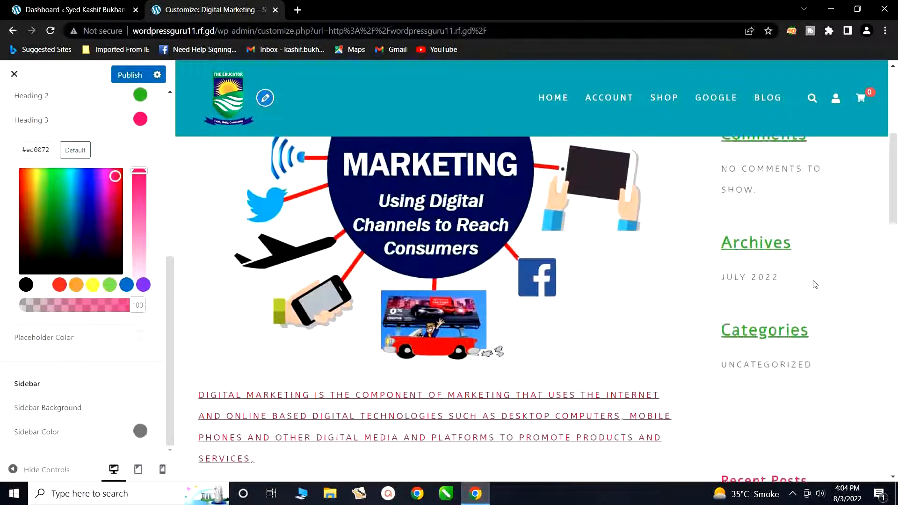
{"action": "scroll", "coordinate": [815, 284], "scroll_direction": "up", "scroll_amount": 5}
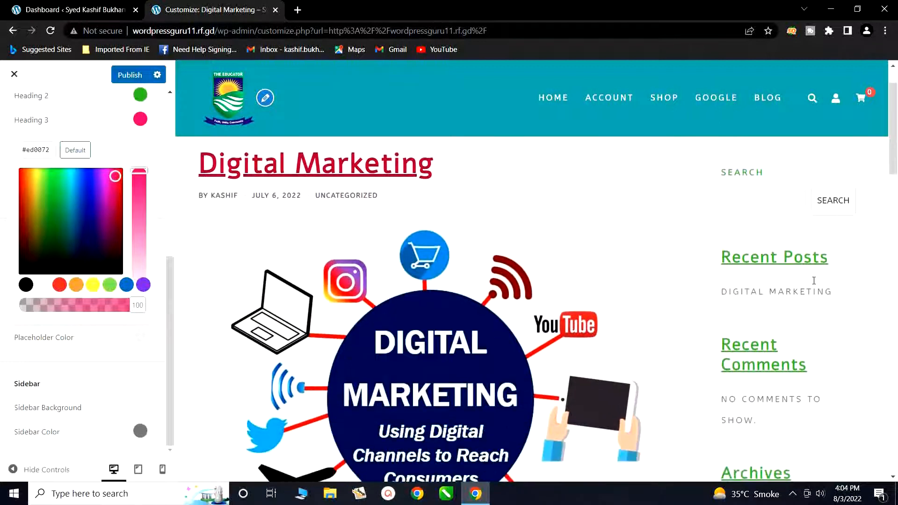
{"action": "left_click", "coordinate": [142, 414]}
{"action": "scroll", "coordinate": [126, 407], "scroll_direction": "down", "scroll_amount": 3}
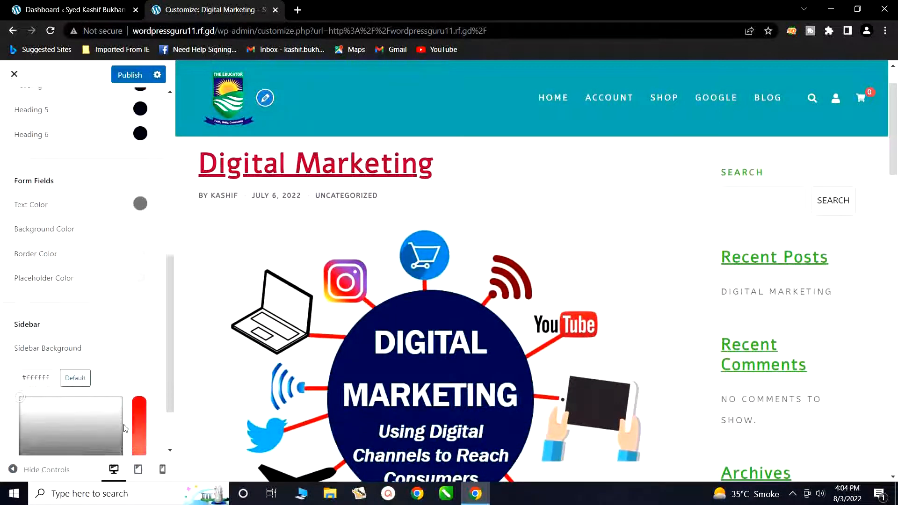
{"action": "left_click", "coordinate": [137, 330]}
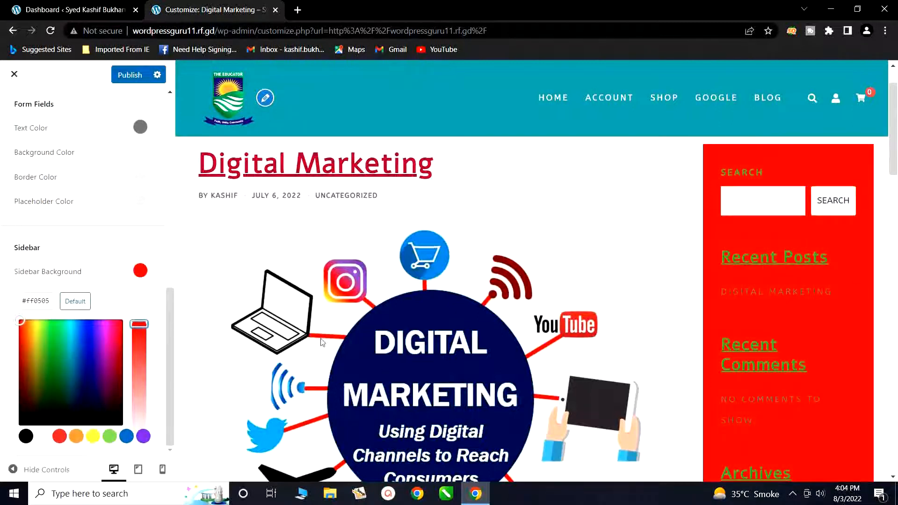
Lighten the sidebar background color to #ff5454 and close its color picker
{"action": "left_click_drag", "start_coordinate": [140, 325], "coordinate": [142, 364]}
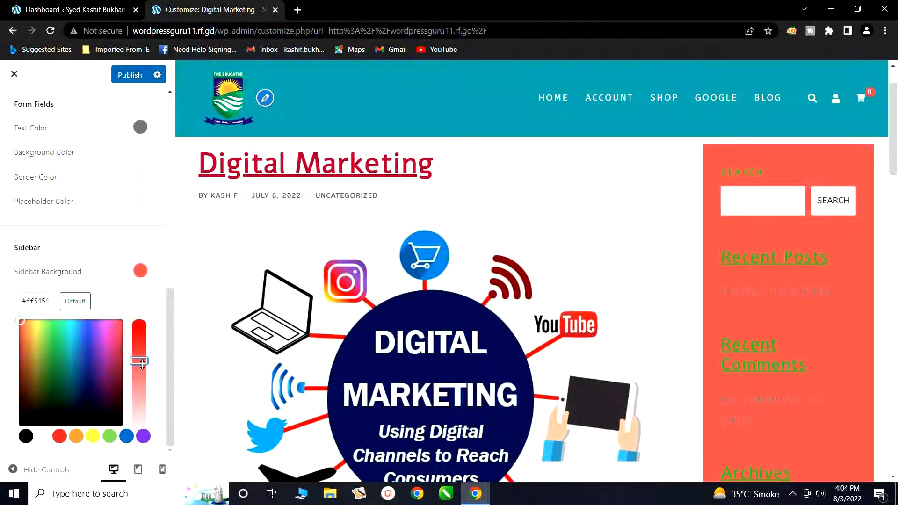
{"action": "scroll", "coordinate": [167, 250], "scroll_direction": "up", "scroll_amount": 7}
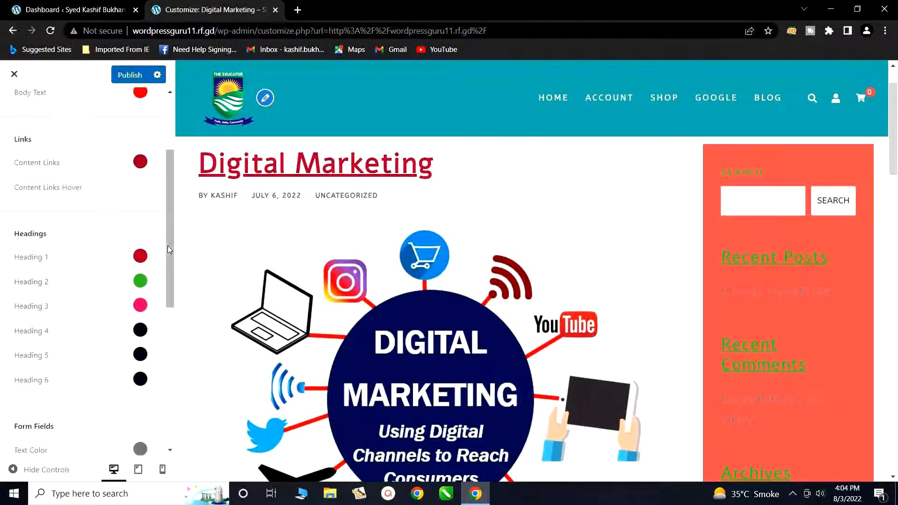
{"action": "scroll", "coordinate": [143, 384], "scroll_direction": "down", "scroll_amount": 4}
{"action": "scroll", "coordinate": [120, 371], "scroll_direction": "down", "scroll_amount": 3}
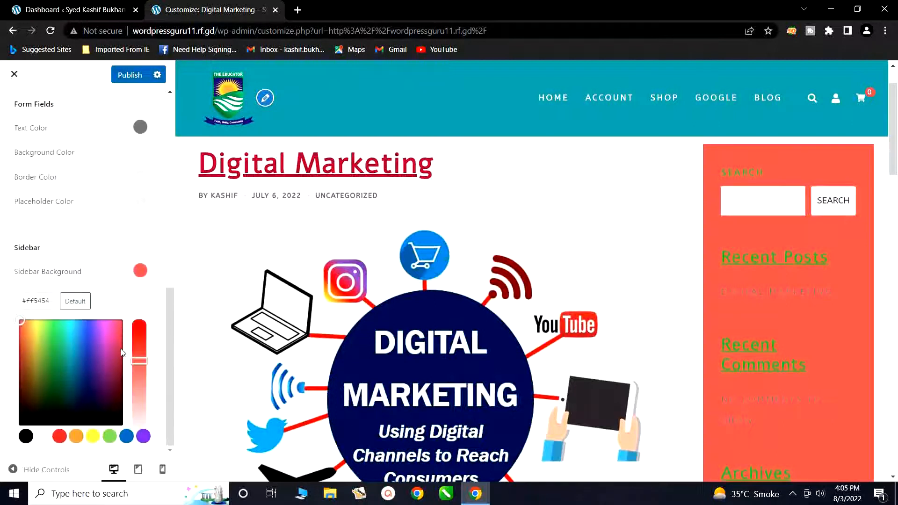
{"action": "left_click", "coordinate": [148, 244]}
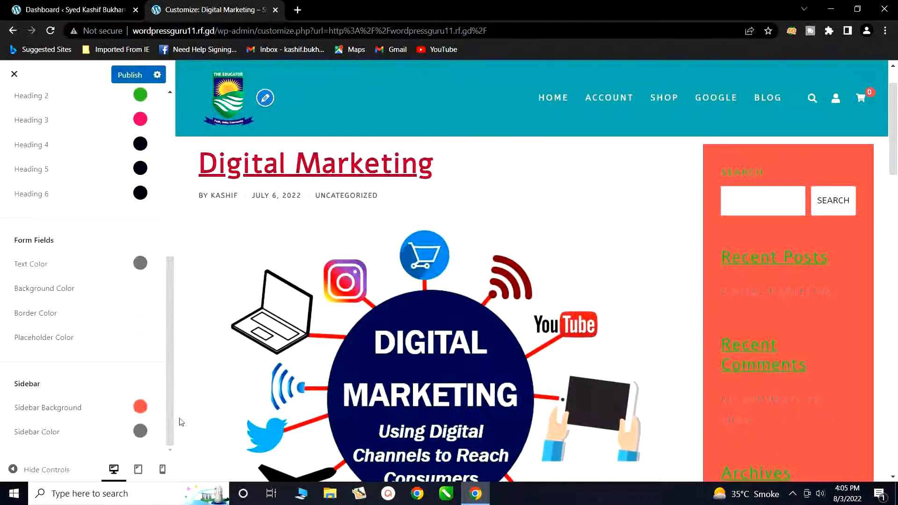
Set the sidebar text color to green #81d742
{"action": "scroll", "coordinate": [182, 421], "scroll_direction": "down", "scroll_amount": 1}
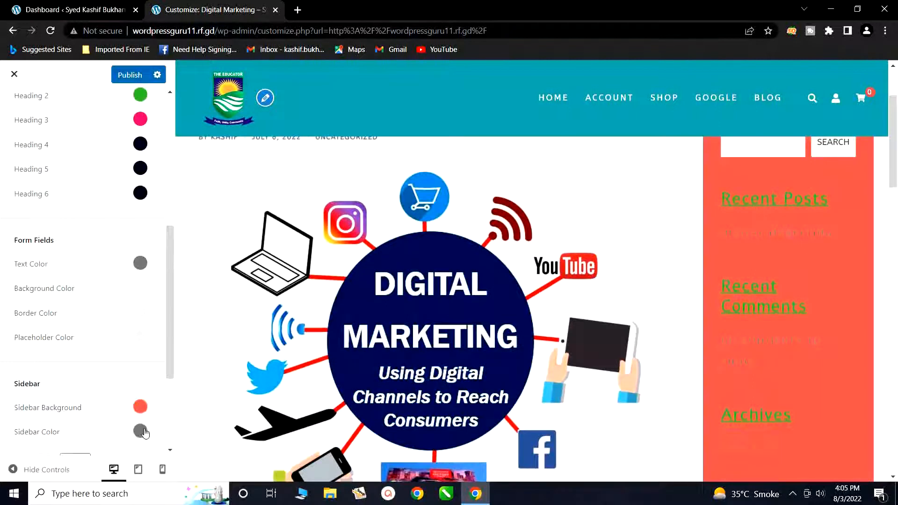
{"action": "left_click", "coordinate": [141, 431]}
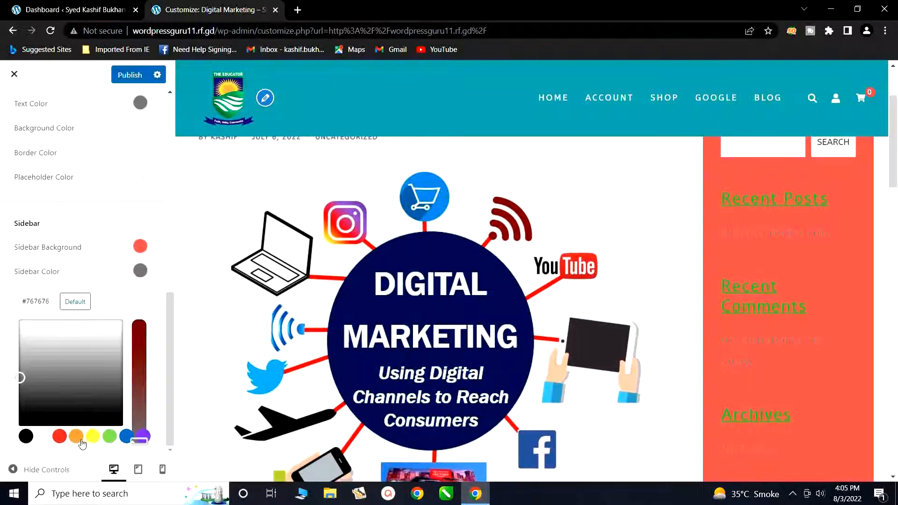
{"action": "left_click", "coordinate": [109, 438]}
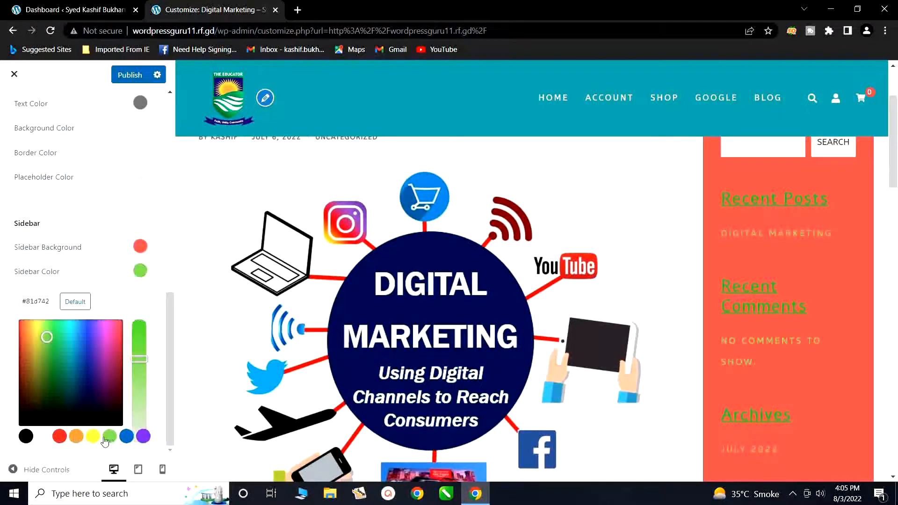
Set the sidebar text color to turquoise #21cdd3
{"action": "left_click", "coordinate": [129, 438]}
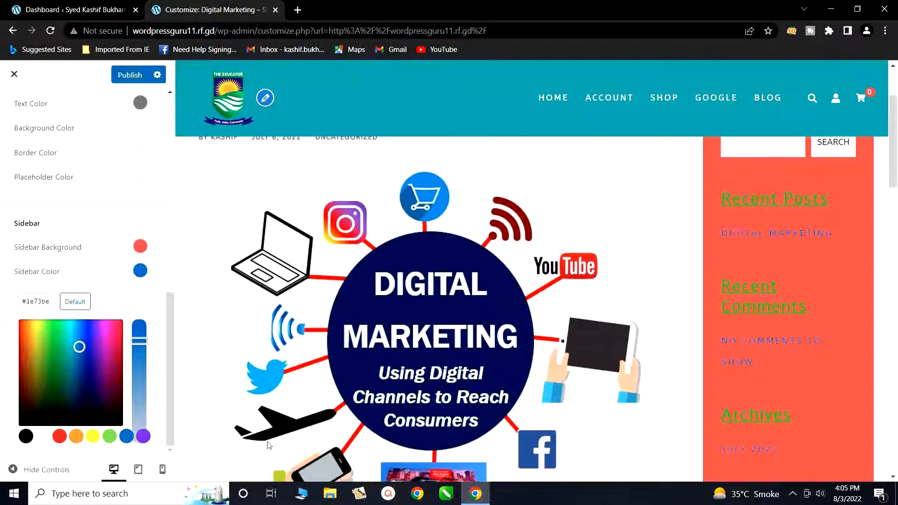
{"action": "left_click_drag", "start_coordinate": [78, 346], "coordinate": [72, 338]}
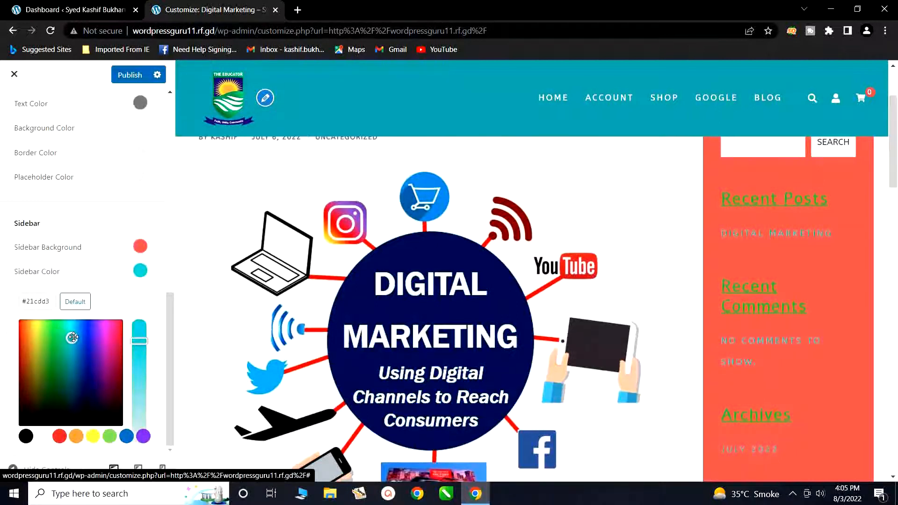
{"action": "scroll", "coordinate": [170, 258], "scroll_direction": "up", "scroll_amount": 6}
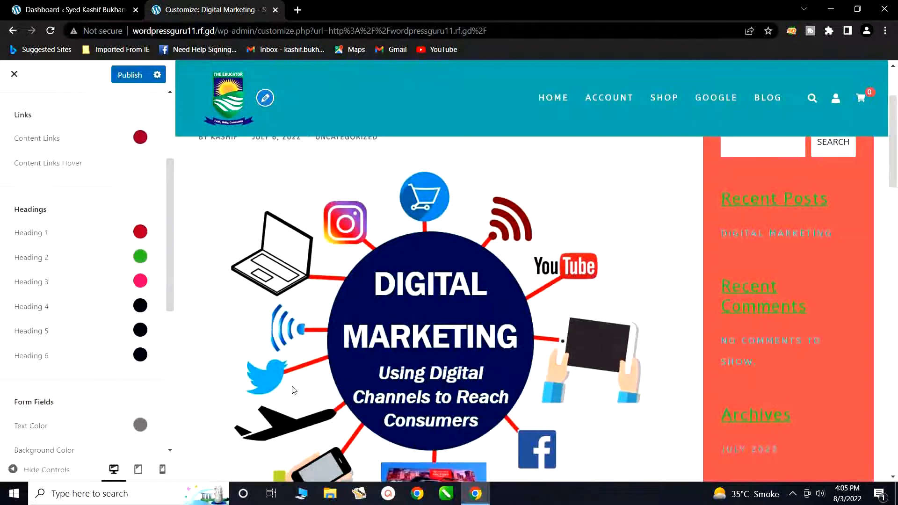
{"action": "scroll", "coordinate": [275, 388], "scroll_direction": "up", "scroll_amount": 3}
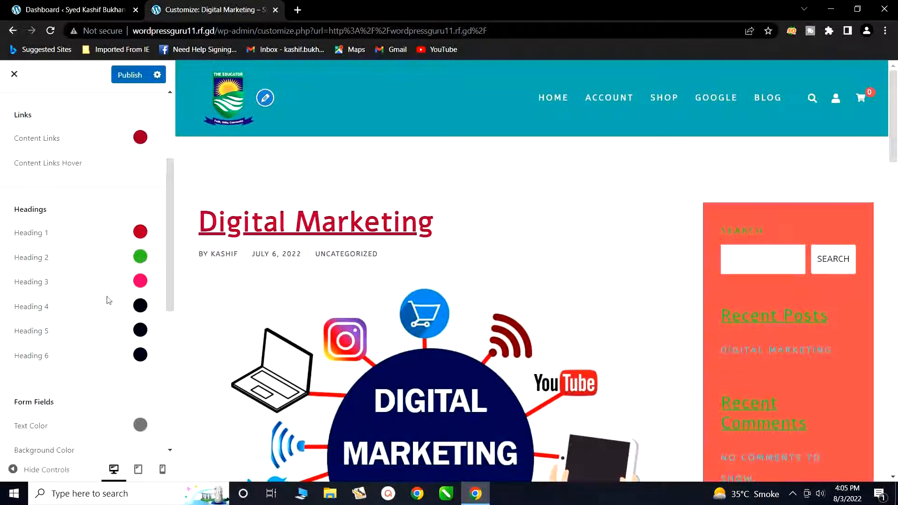
Leave the color settings and open the typography settings for headings, keeping the unpublished changes
{"action": "left_click", "coordinate": [14, 75]}
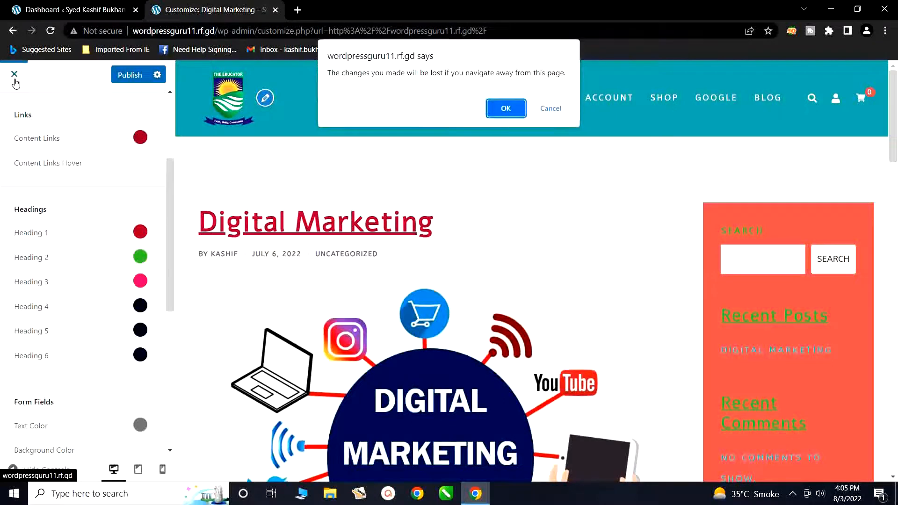
{"action": "left_click", "coordinate": [544, 108]}
{"action": "scroll", "coordinate": [112, 117], "scroll_direction": "up", "scroll_amount": 3}
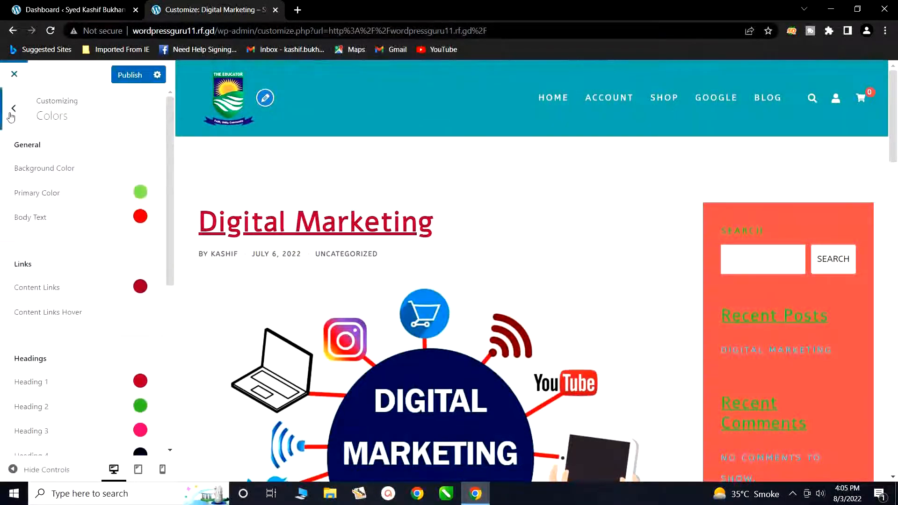
{"action": "left_click", "coordinate": [11, 112]}
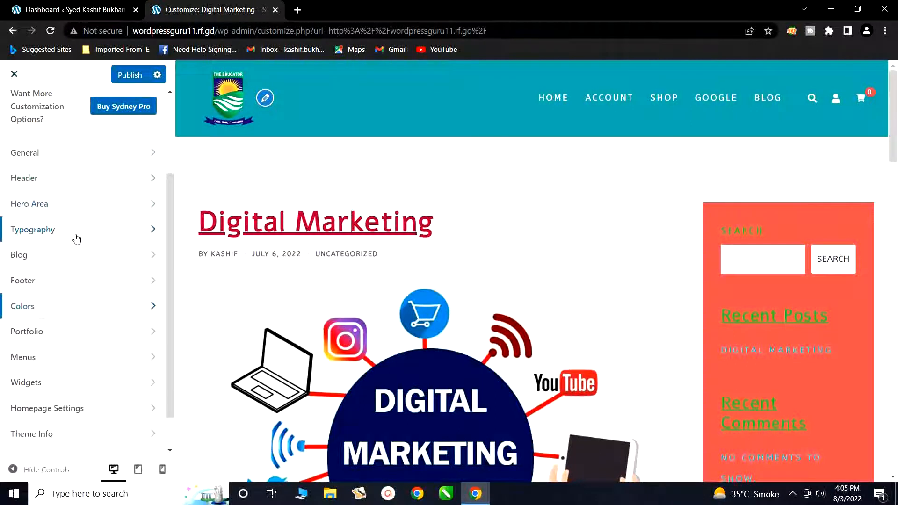
{"action": "left_click", "coordinate": [99, 238]}
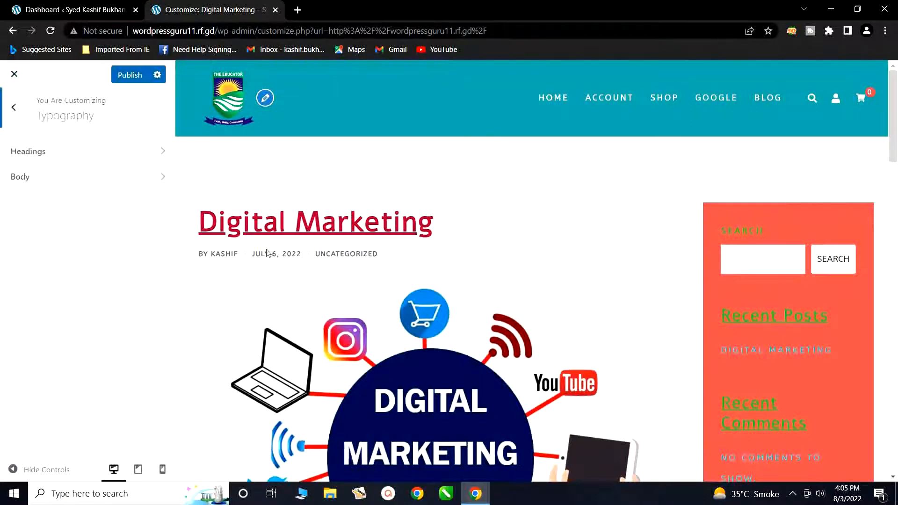
{"action": "left_click", "coordinate": [130, 153]}
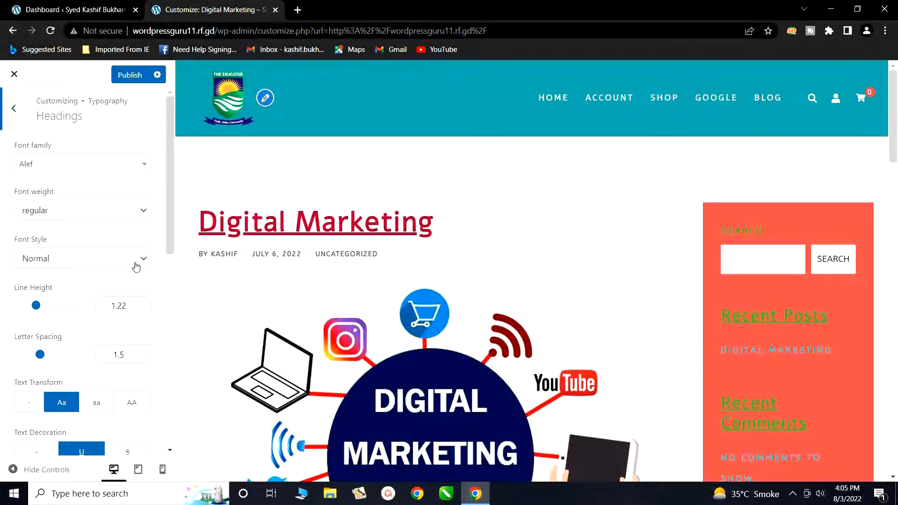
Set the headings' line height to 2.55 and letter spacing to 2.5, and transform their text to uppercase
{"action": "left_click", "coordinate": [35, 305]}
{"action": "left_click_drag", "start_coordinate": [36, 306], "coordinate": [54, 300]}
{"action": "scroll", "coordinate": [55, 316], "scroll_direction": "down", "scroll_amount": 2}
{"action": "left_click", "coordinate": [40, 296]}
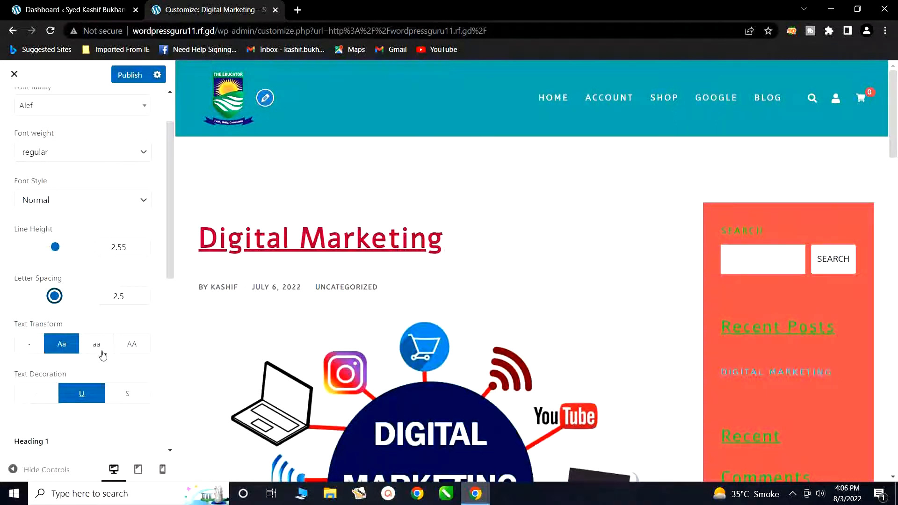
{"action": "left_click", "coordinate": [133, 345]}
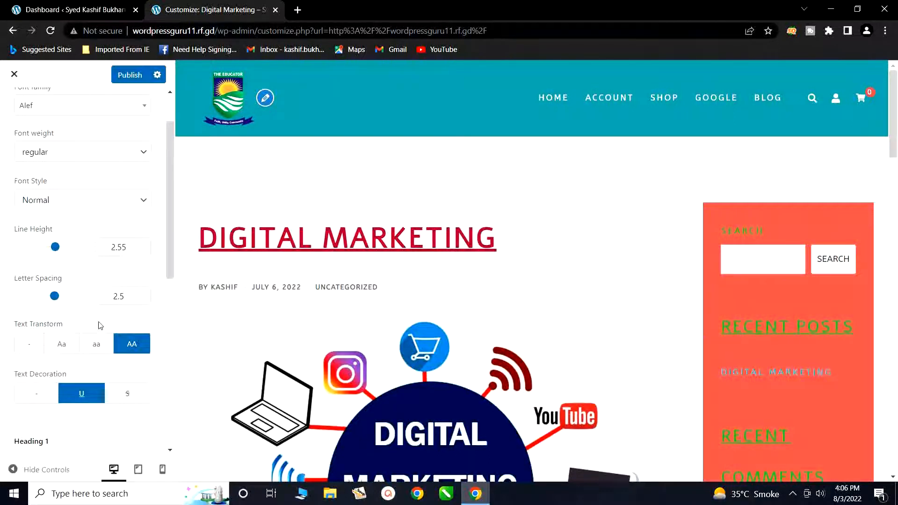
Set the desktop font sizes to 58 for Heading 1, 32 for Heading 2, 51 for Heading 3 and 34 for Heading 4
{"action": "scroll", "coordinate": [101, 326], "scroll_direction": "down", "scroll_amount": 3}
{"action": "scroll", "coordinate": [101, 325], "scroll_direction": "down", "scroll_amount": 1}
{"action": "scroll", "coordinate": [65, 336], "scroll_direction": "down", "scroll_amount": 1}
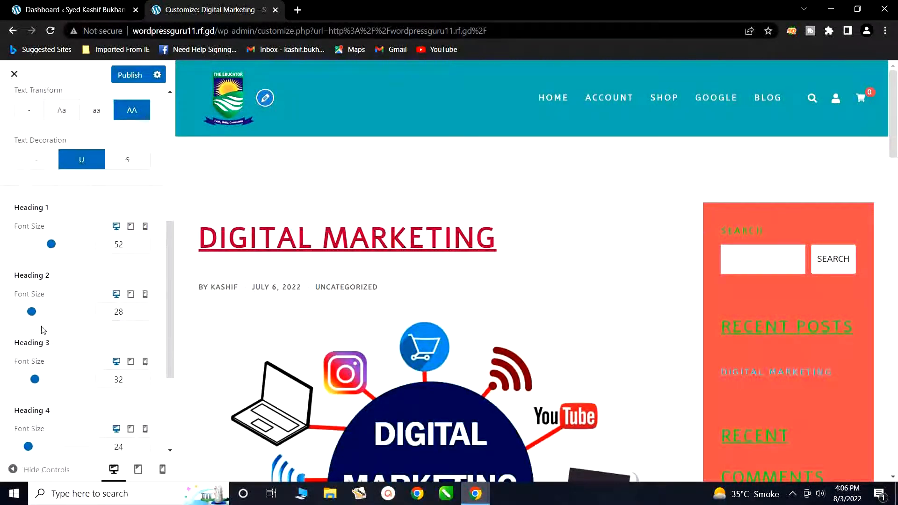
{"action": "mouse_move", "coordinate": [32, 317]}
{"action": "left_mouse_down"}
{"action": "mouse_move", "coordinate": [52, 316]}
{"action": "mouse_move", "coordinate": [33, 317]}
{"action": "left_mouse_up"}
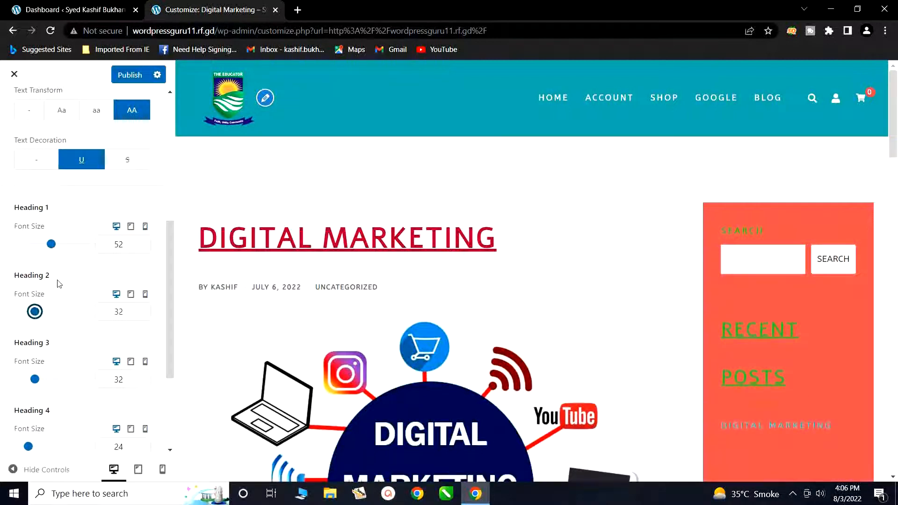
{"action": "mouse_move", "coordinate": [52, 249]}
{"action": "left_mouse_down"}
{"action": "mouse_move", "coordinate": [40, 244]}
{"action": "mouse_move", "coordinate": [56, 245]}
{"action": "left_mouse_up"}
{"action": "scroll", "coordinate": [92, 335], "scroll_direction": "down", "scroll_amount": 1}
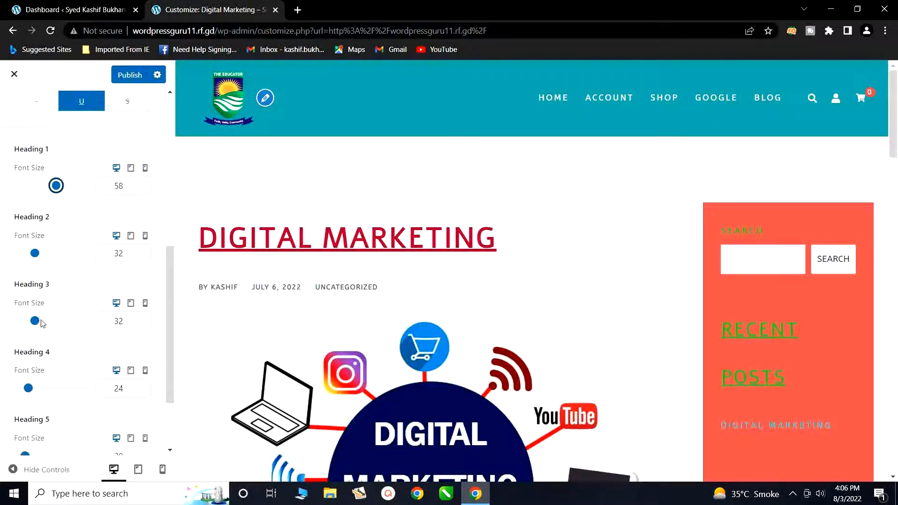
{"action": "mouse_move", "coordinate": [36, 322]}
{"action": "left_mouse_down"}
{"action": "mouse_move", "coordinate": [58, 320]}
{"action": "mouse_move", "coordinate": [40, 320]}
{"action": "mouse_move", "coordinate": [50, 321]}
{"action": "left_mouse_up"}
{"action": "left_click_drag", "start_coordinate": [31, 386], "coordinate": [37, 388]}
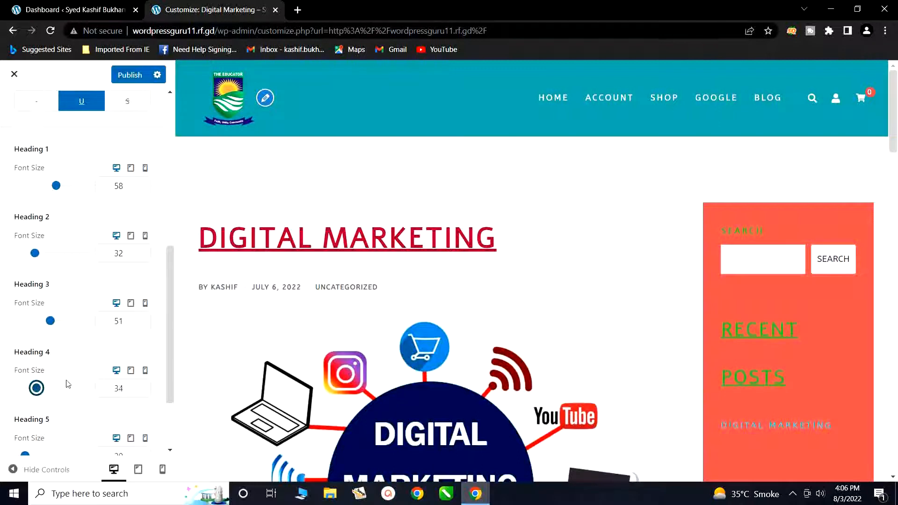
Look at the body typography settings and return to the main list of customizer sections, keeping the unpublished changes
{"action": "left_click", "coordinate": [14, 74]}
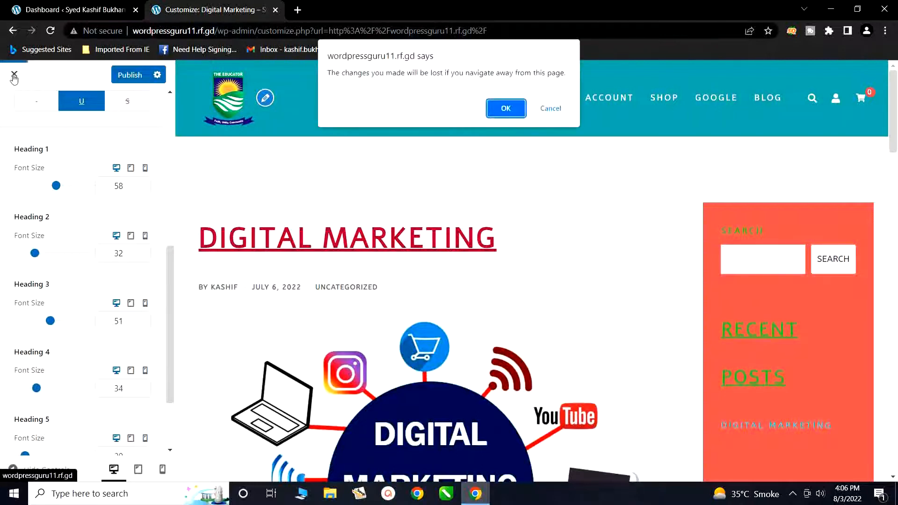
{"action": "left_click", "coordinate": [537, 109]}
{"action": "scroll", "coordinate": [70, 210], "scroll_direction": "up", "scroll_amount": 7}
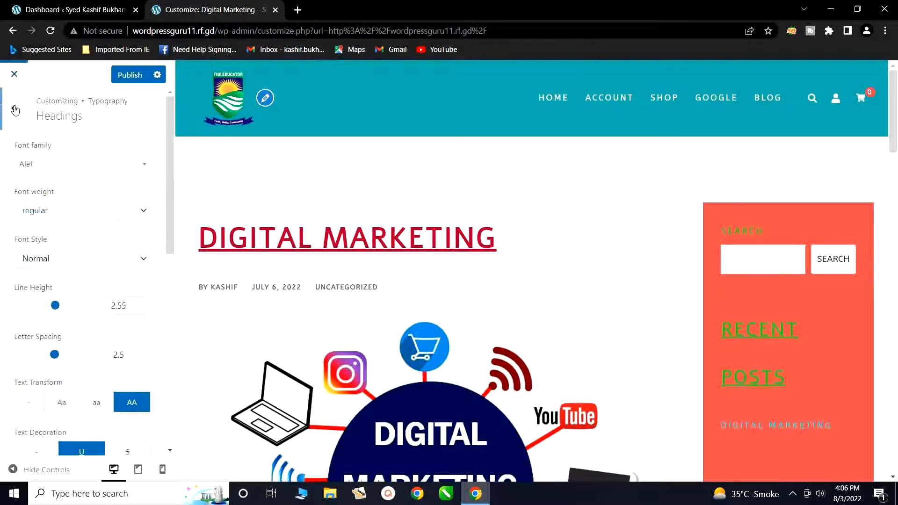
{"action": "left_click", "coordinate": [14, 105]}
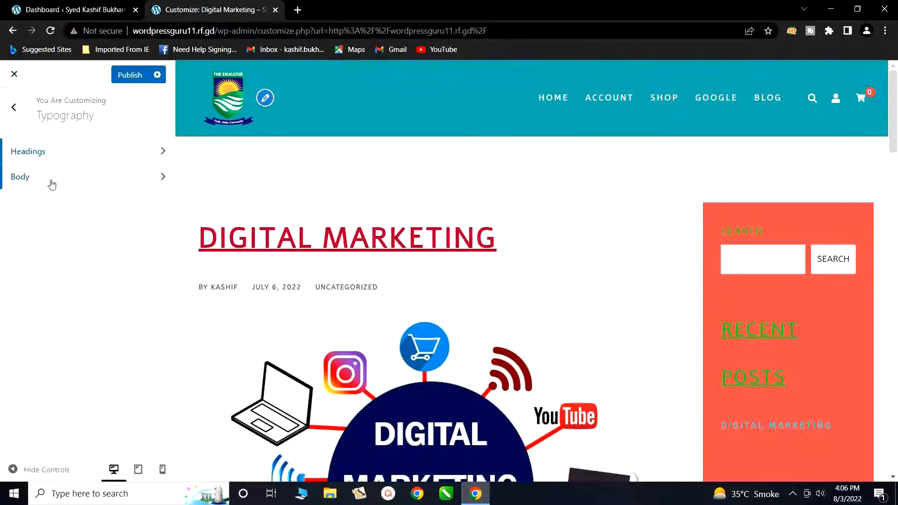
{"action": "left_click", "coordinate": [117, 180]}
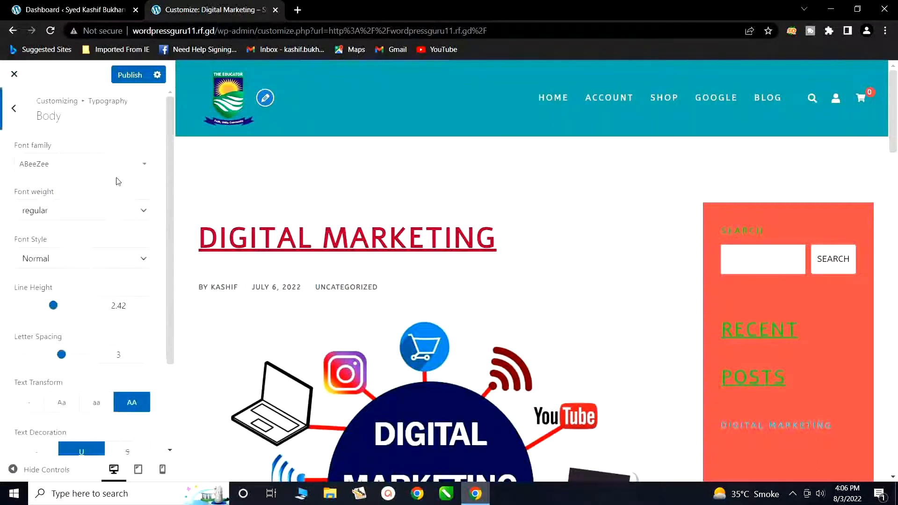
{"action": "left_click", "coordinate": [14, 109]}
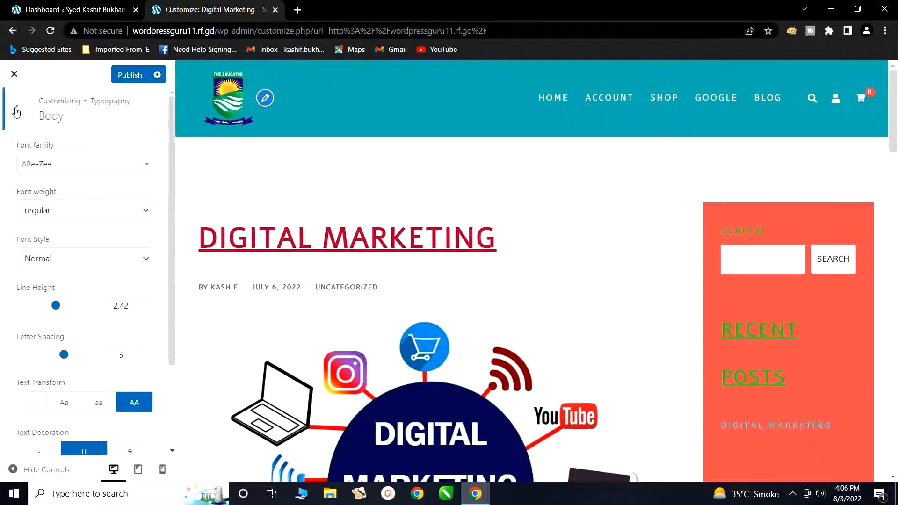
{"action": "left_click", "coordinate": [20, 112]}
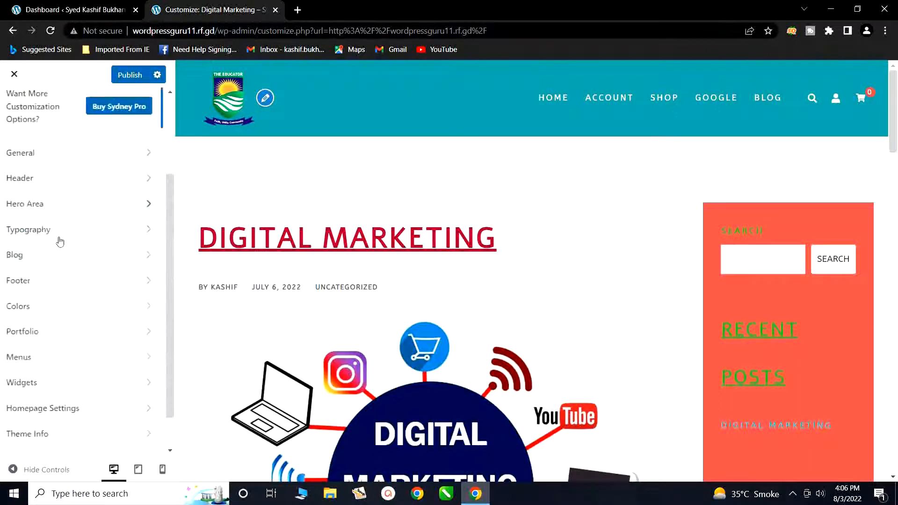
Open the color settings and examine the restyled headings and sidebar throughout the Digital Marketing post preview, clearing the heading's text selection
{"action": "left_click", "coordinate": [50, 310]}
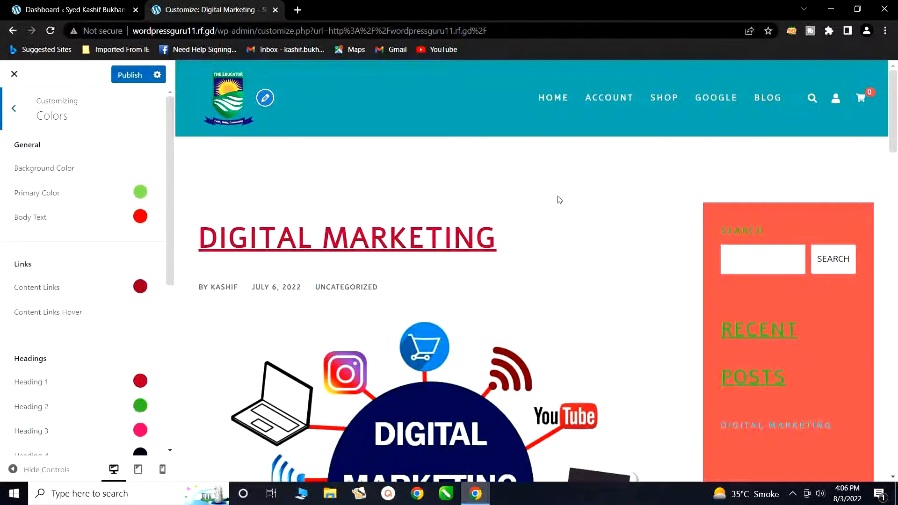
{"action": "scroll", "coordinate": [573, 284], "scroll_direction": "down", "scroll_amount": 5}
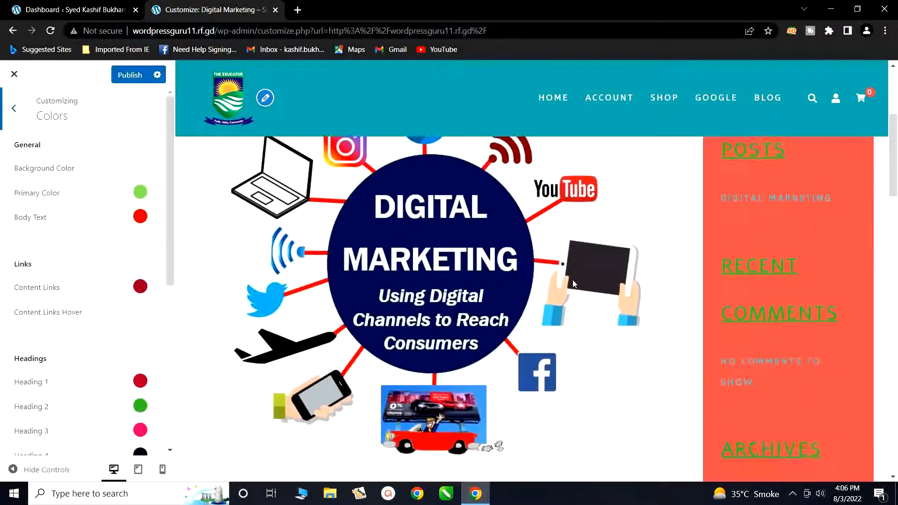
{"action": "scroll", "coordinate": [573, 283], "scroll_direction": "down", "scroll_amount": 9}
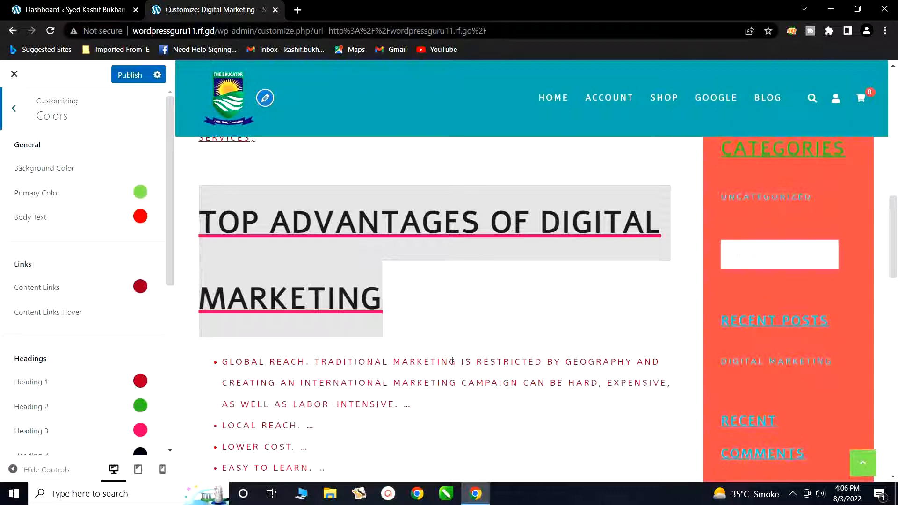
{"action": "left_click", "coordinate": [466, 312]}
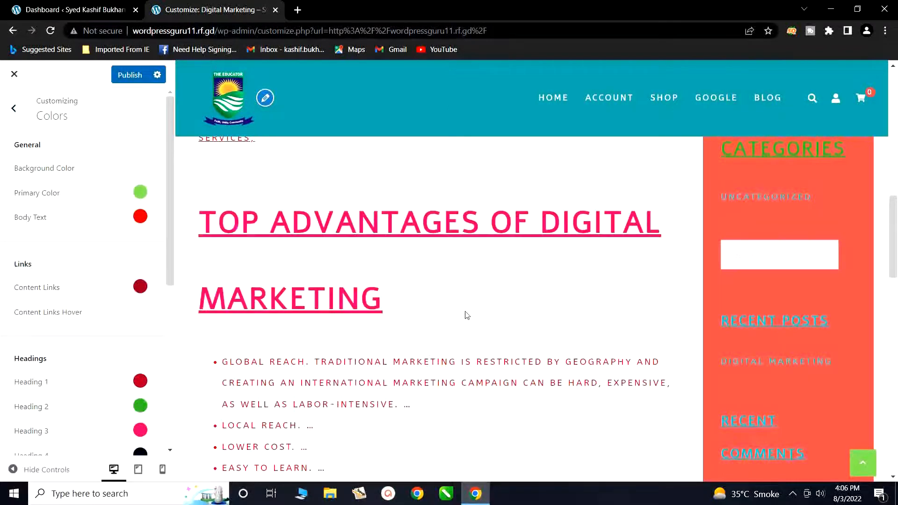
{"action": "scroll", "coordinate": [467, 315], "scroll_direction": "up", "scroll_amount": 10}
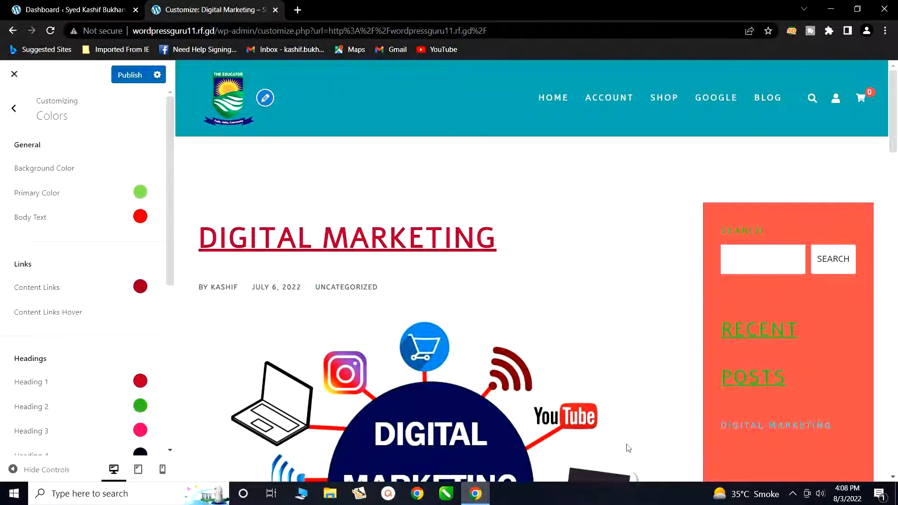
{"action": "left_click", "coordinate": [792, 493]}
{"action": "left_click", "coordinate": [817, 447]}
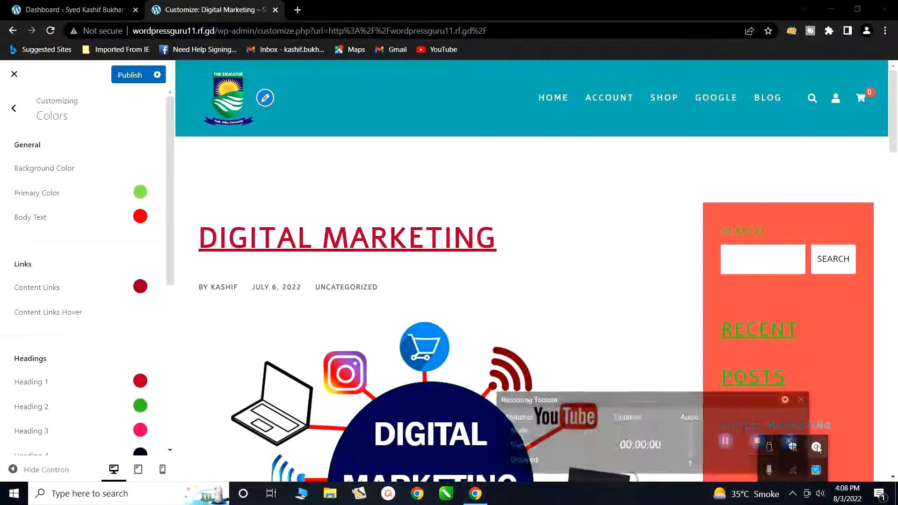